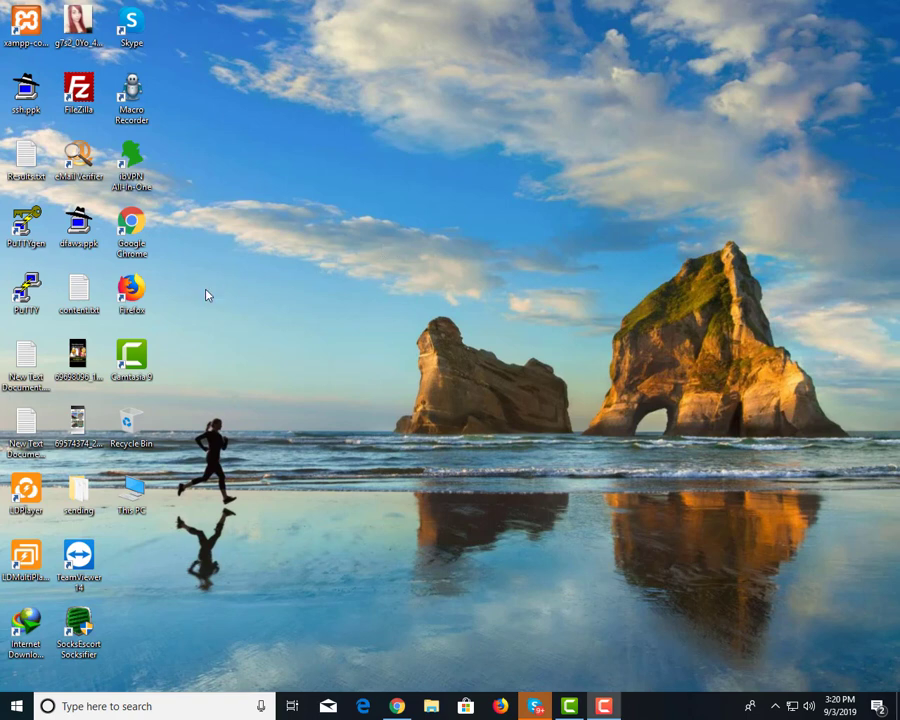
click(395, 704)
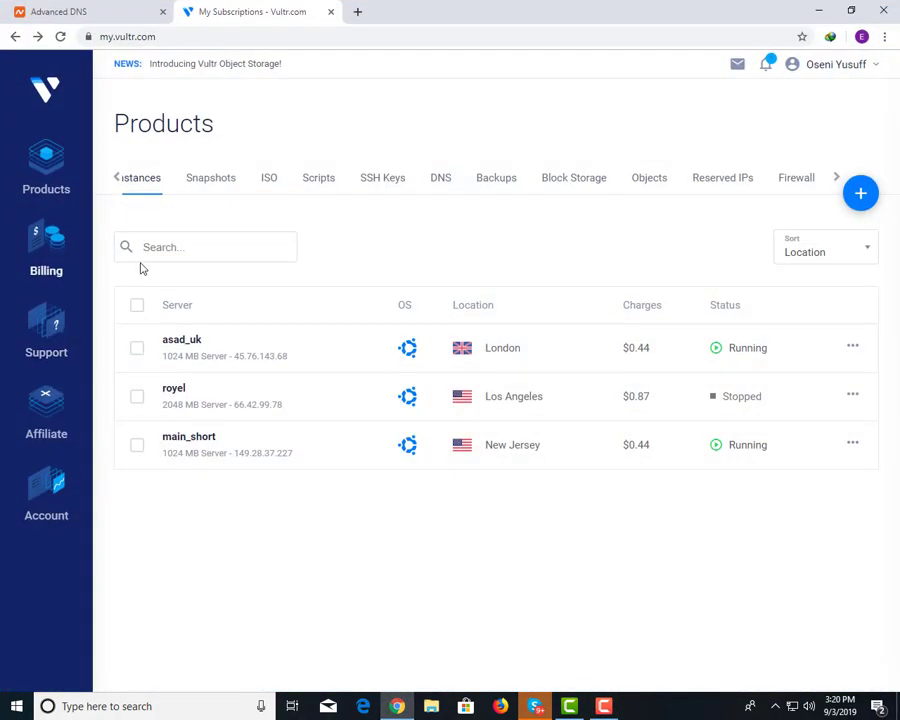
drag(91, 7, 238, 10)
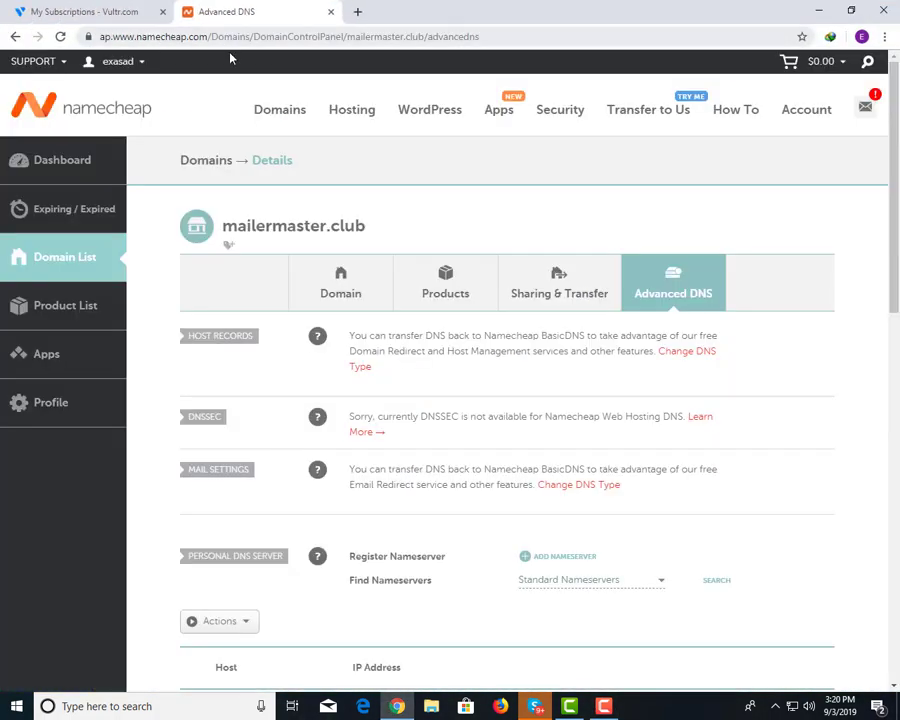
mouse_move(289, 139)
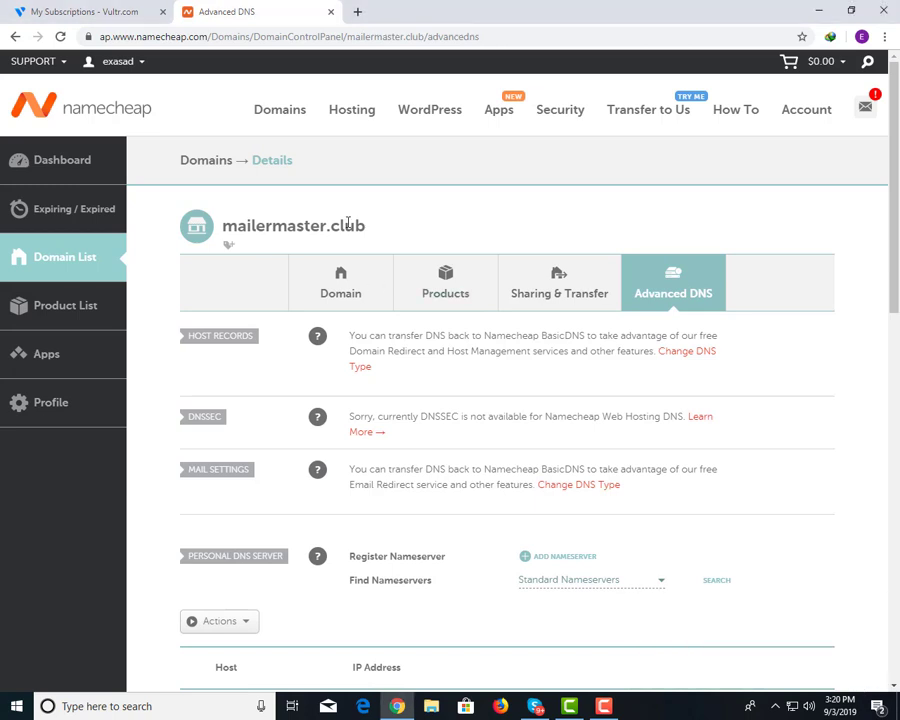
click(104, 12)
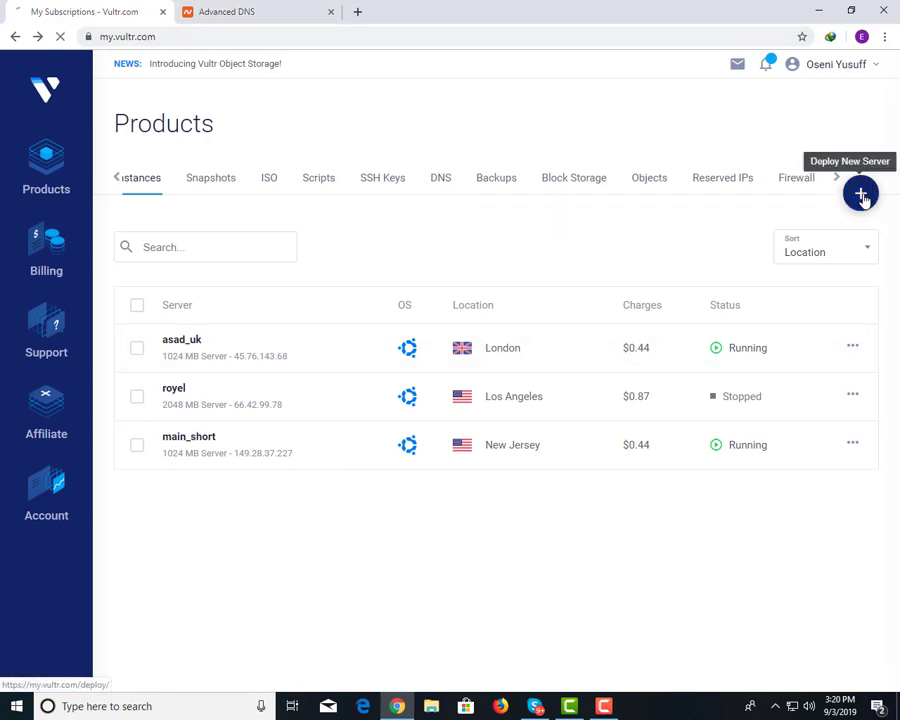
Start a new Vultr server deployment with London as the location.
click(861, 195)
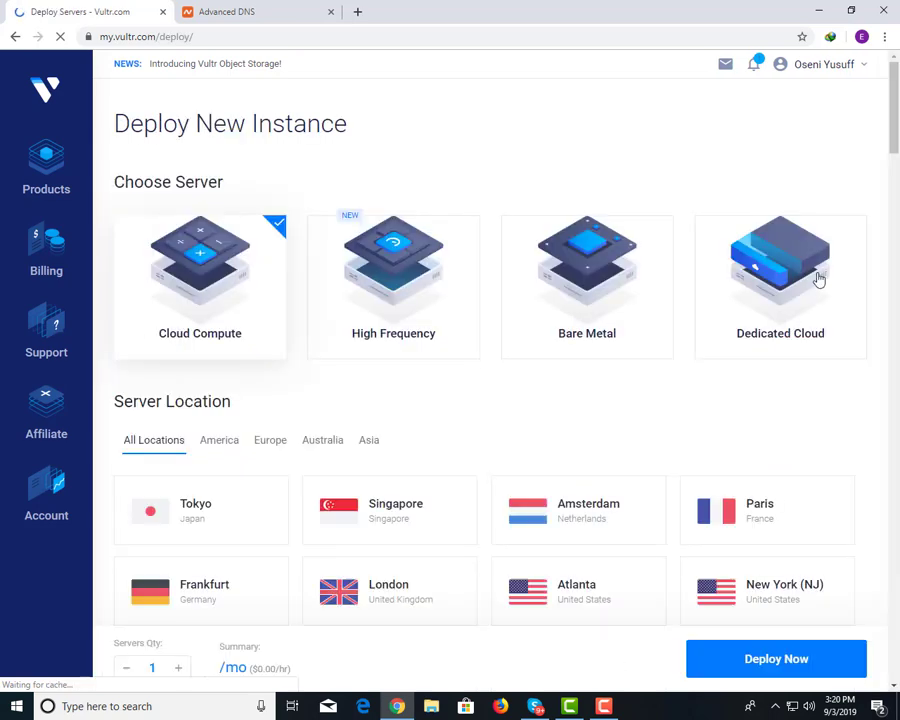
scroll(406, 256, down, 2)
scroll(366, 268, up, 2)
scroll(743, 357, down, 3)
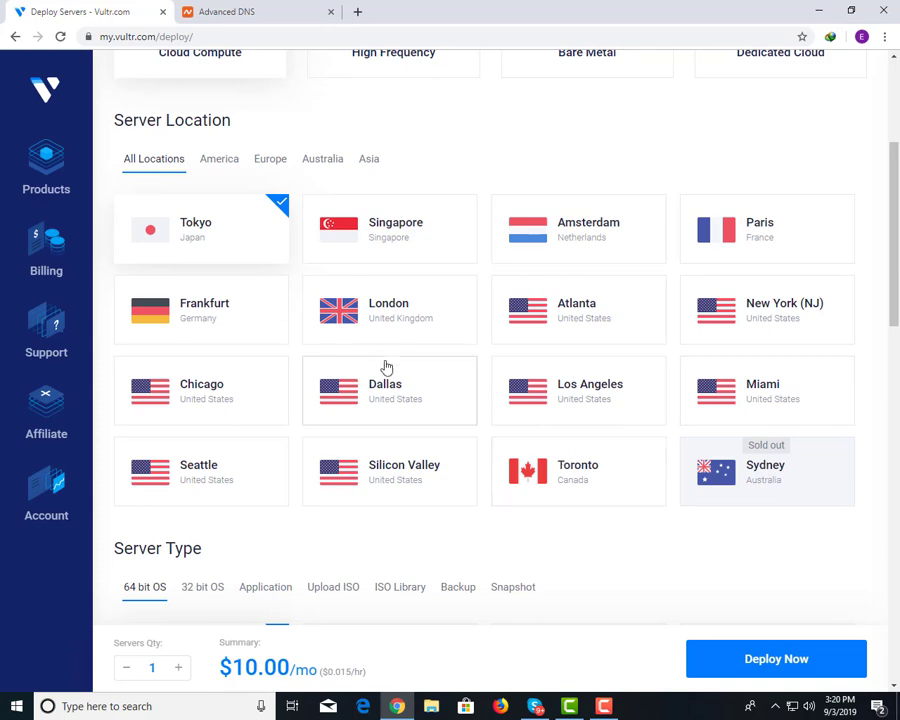
click(388, 312)
Look through the available Ubuntu and CentOS versions on the deploy page.
scroll(388, 327, down, 2)
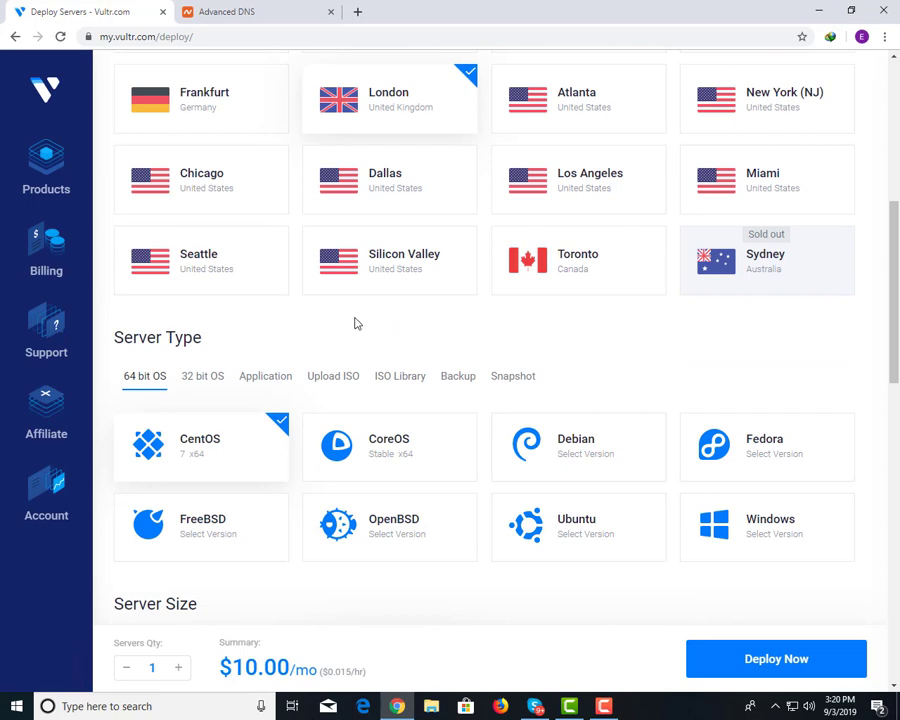
scroll(500, 500, down, 1)
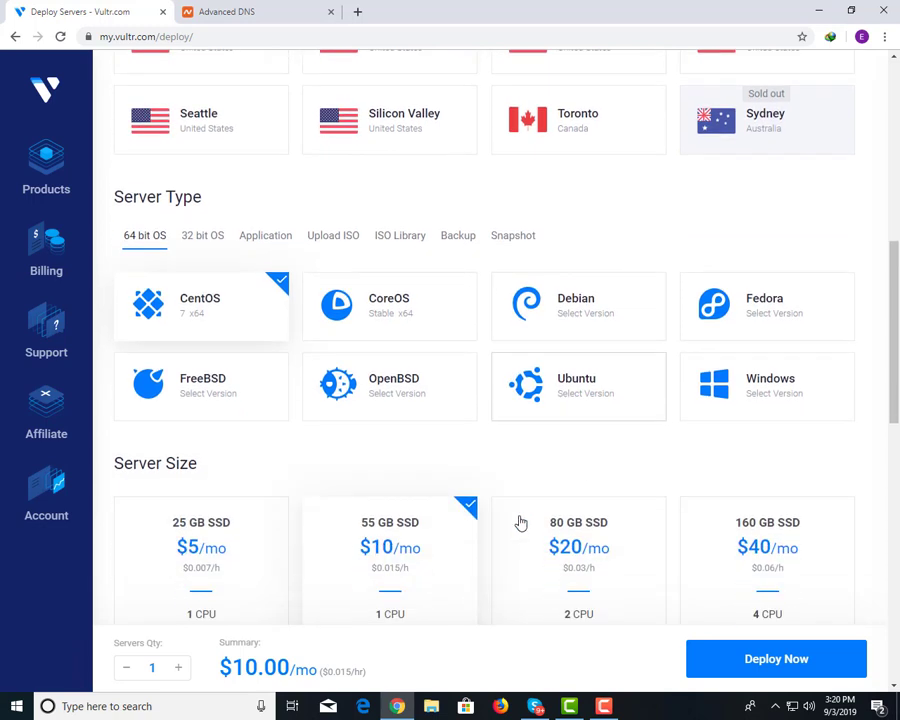
click(581, 408)
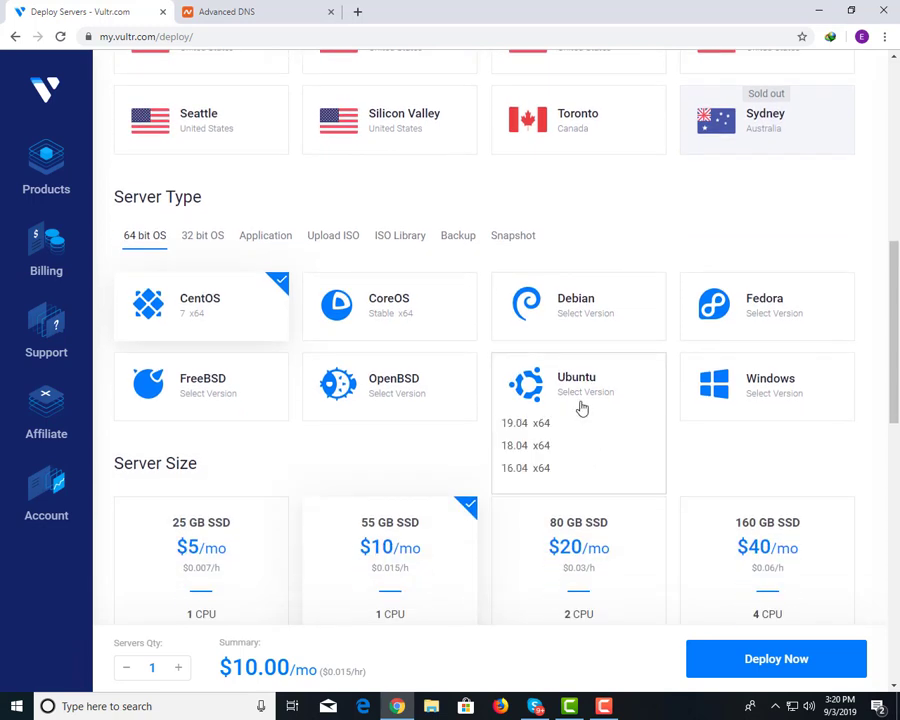
click(145, 305)
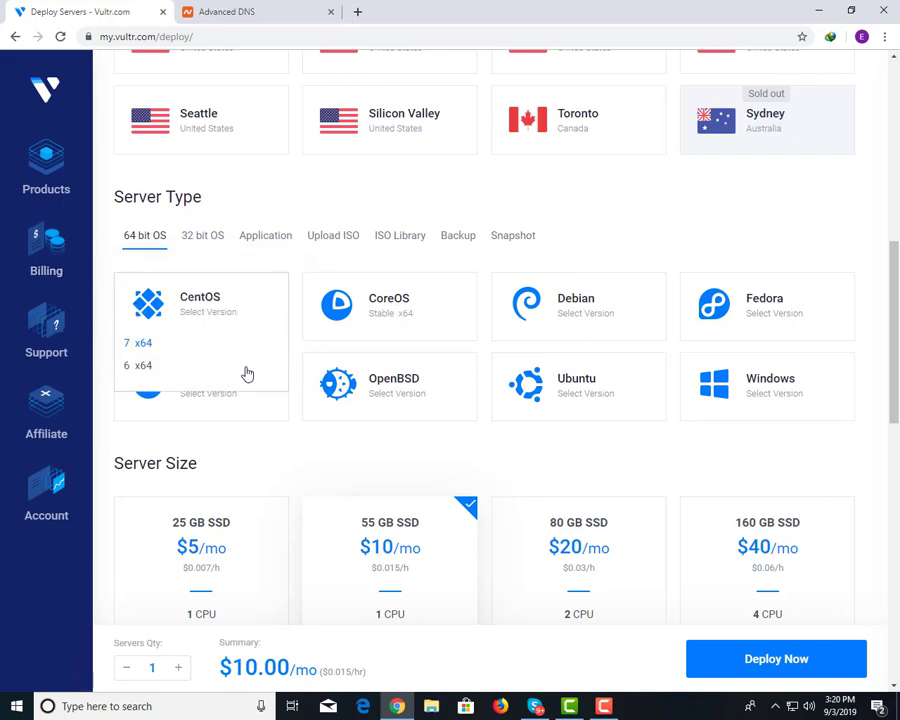
scroll(532, 534, down, 2)
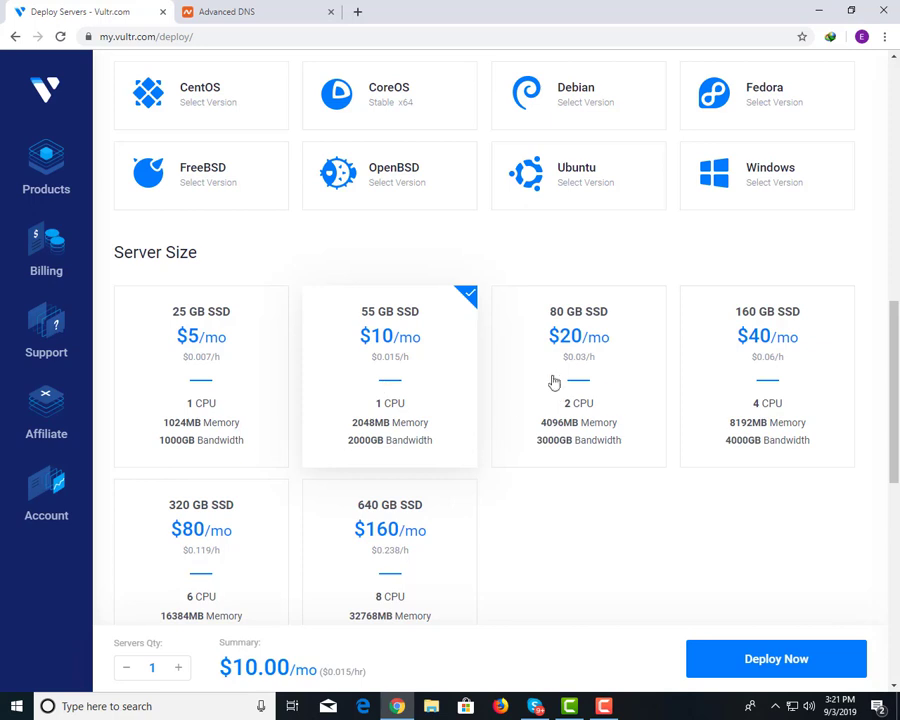
scroll(450, 403, down, 1)
scroll(450, 403, down, 2)
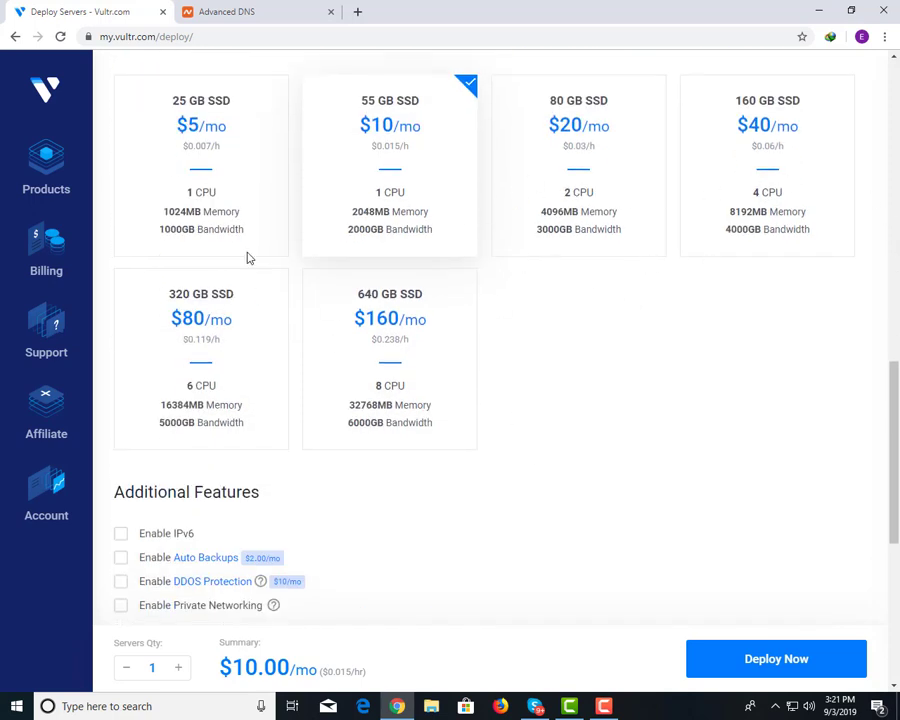
scroll(486, 285, up, 2)
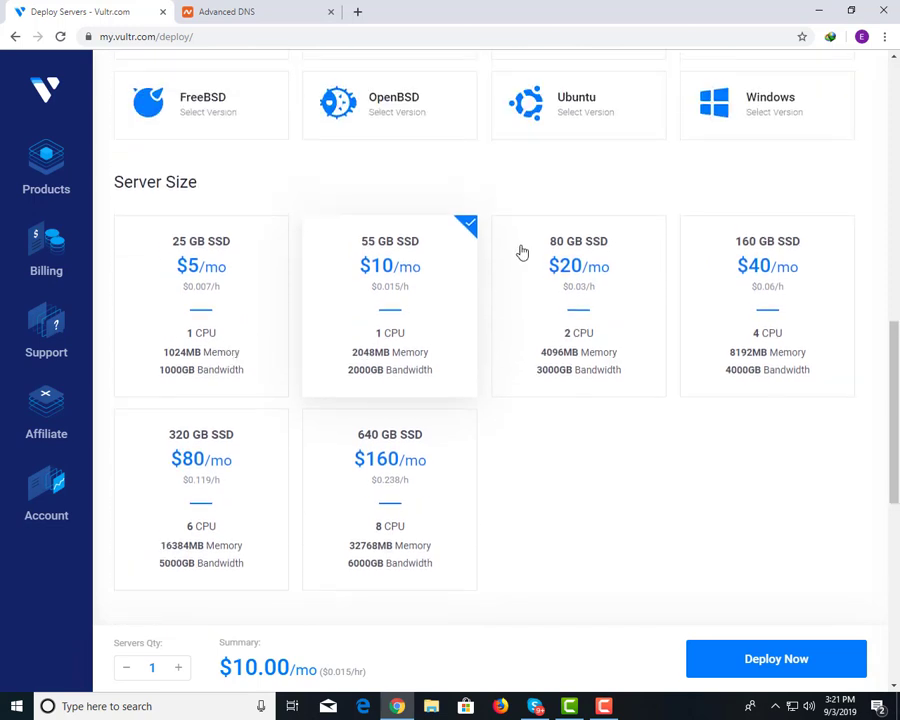
scroll(518, 251, down, 6)
scroll(94, 309, down, 3)
scroll(104, 301, up, 2)
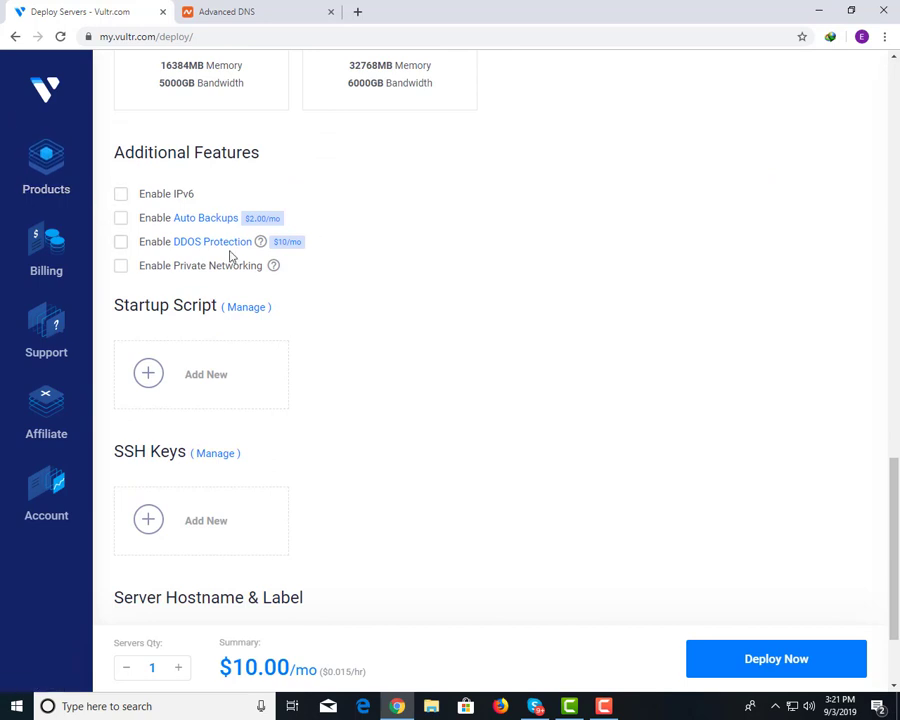
scroll(215, 320, down, 2)
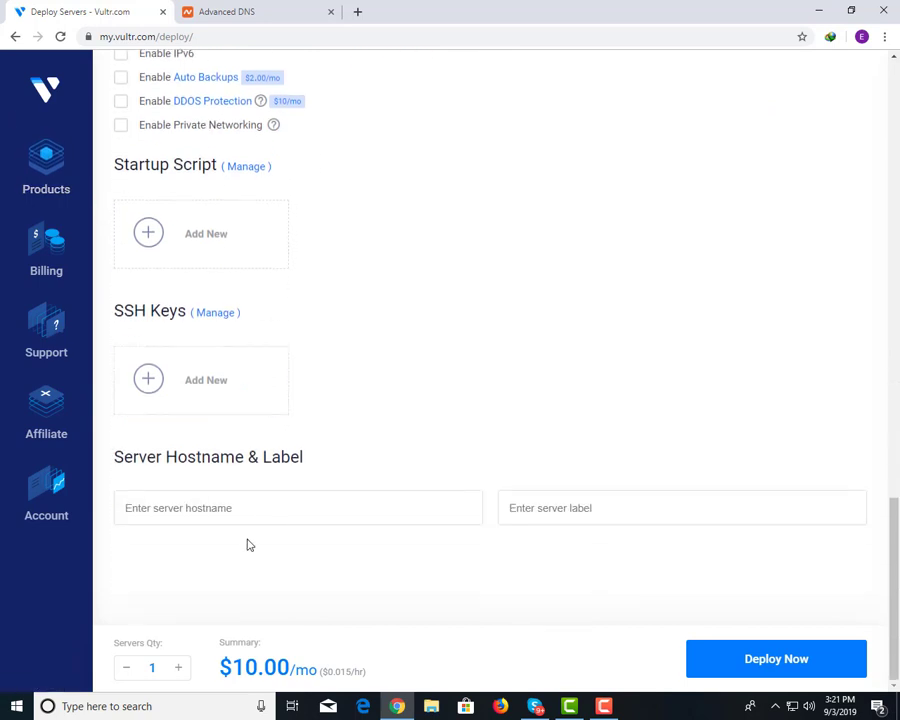
Set the hostname to srv1.mailermaster.club using the domain copied from Namecheap, and submit the order.
click(250, 494)
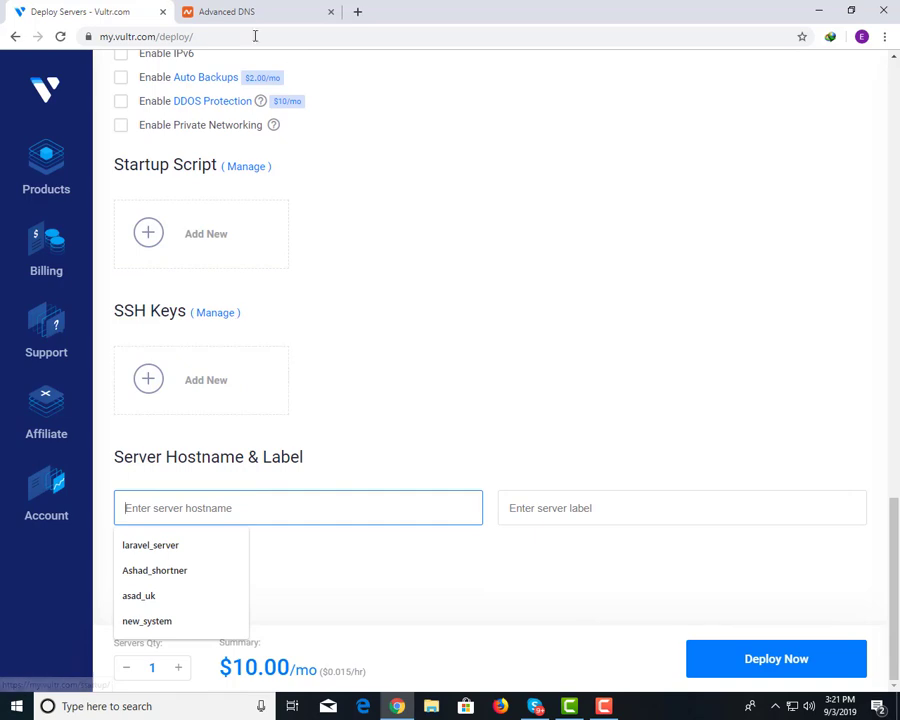
click(250, 12)
drag(366, 226, 226, 128)
click(150, 12)
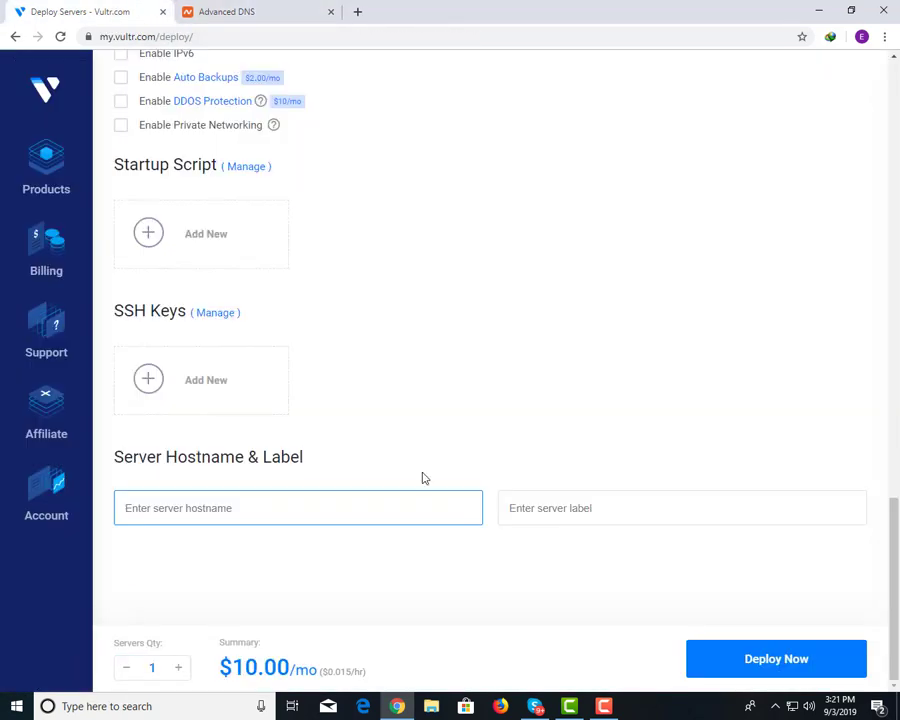
text(ser)
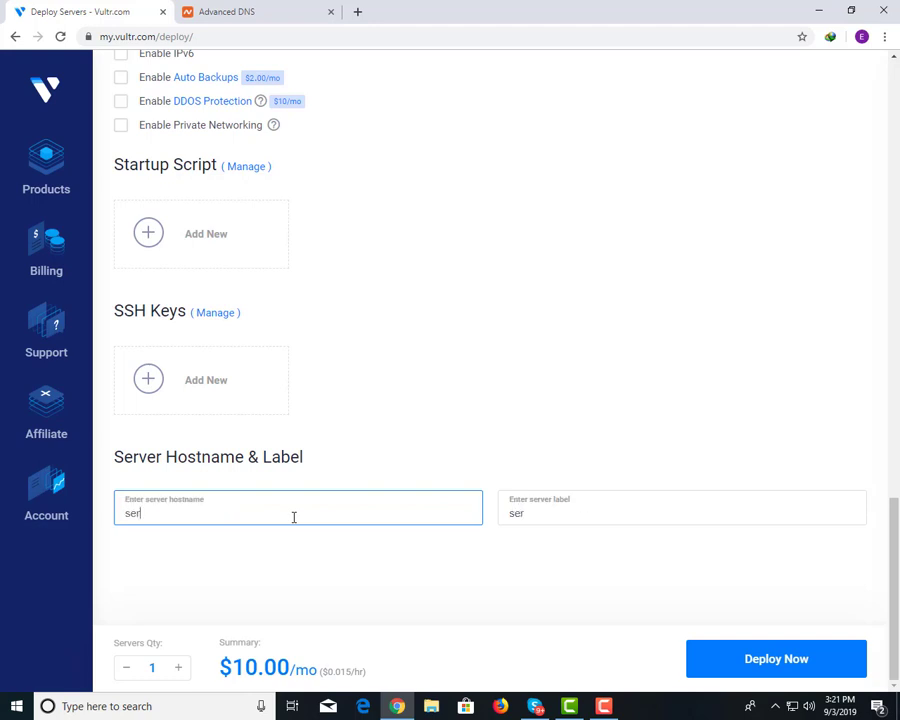
text(s)
text(.mailermaster.club)
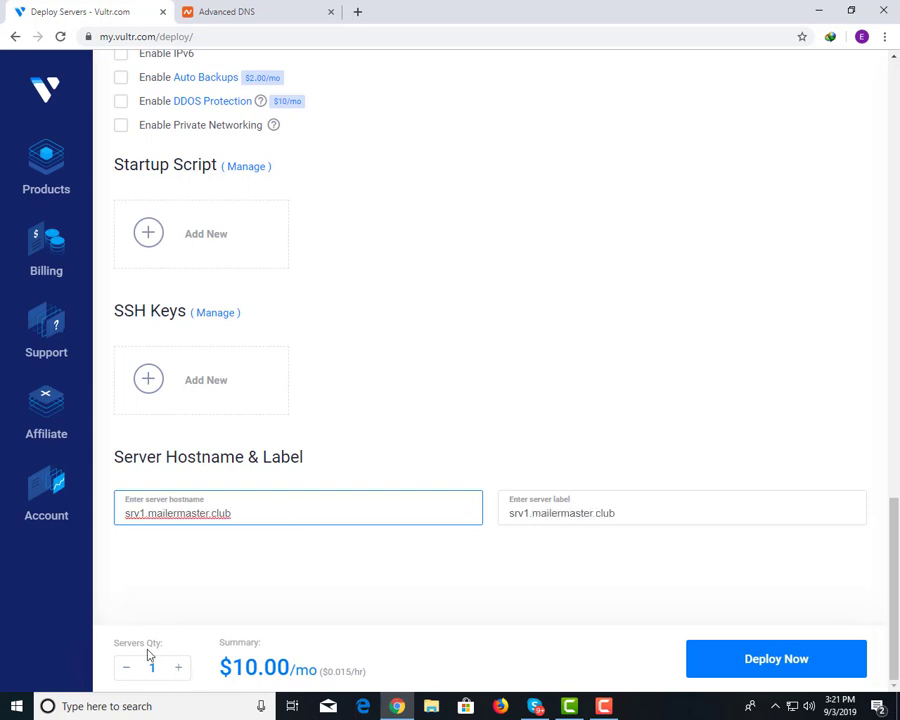
click(798, 657)
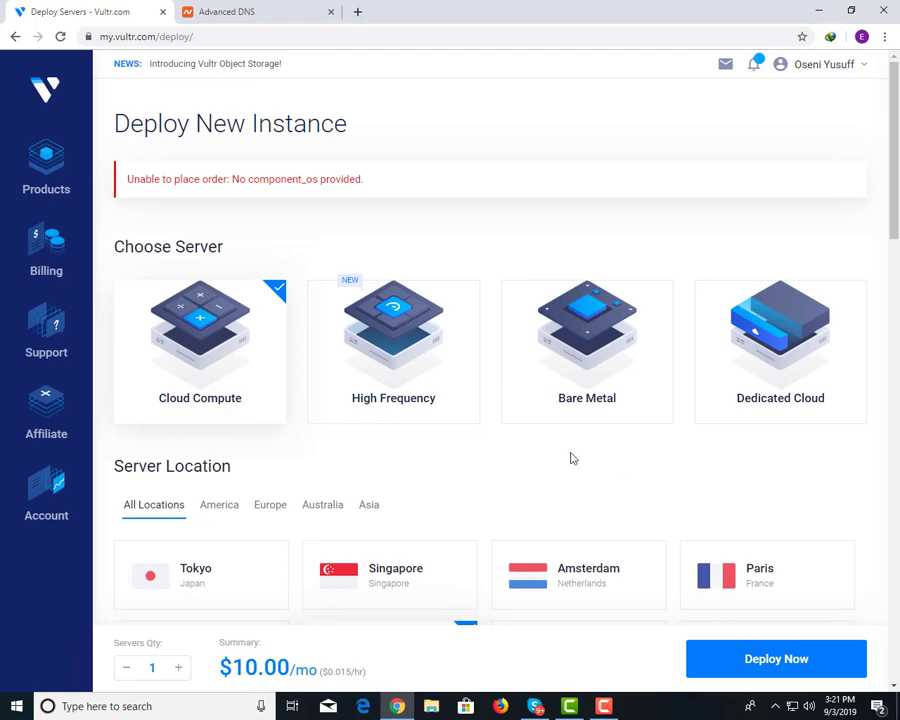
Choose the 80 GB SSD $20/mo plan with CentOS 7 x64 and resubmit the London server order.
drag(240, 180, 378, 190)
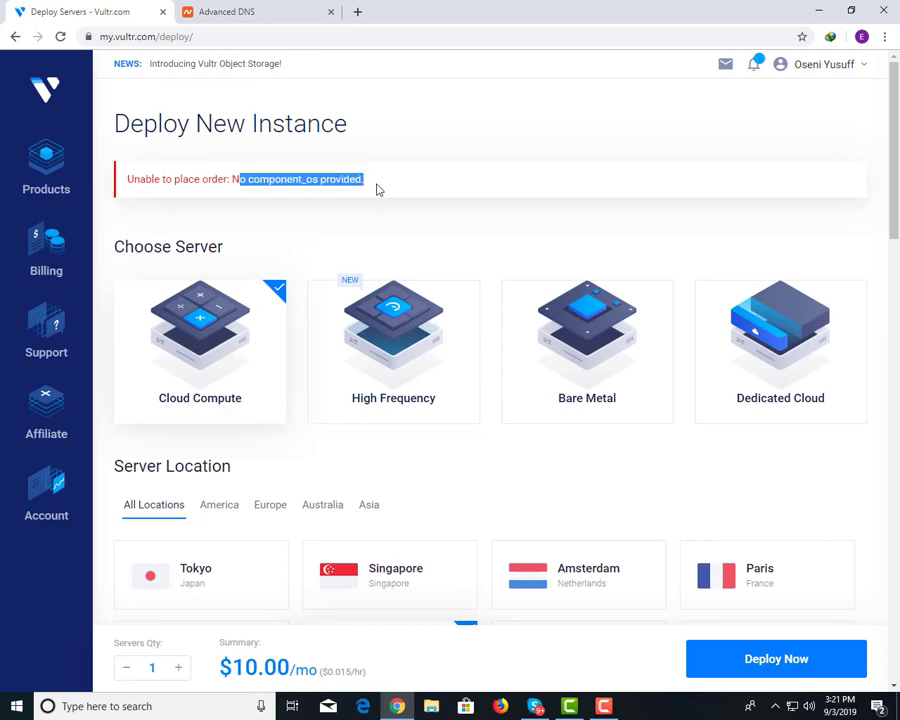
click(148, 179)
scroll(287, 314, down, 5)
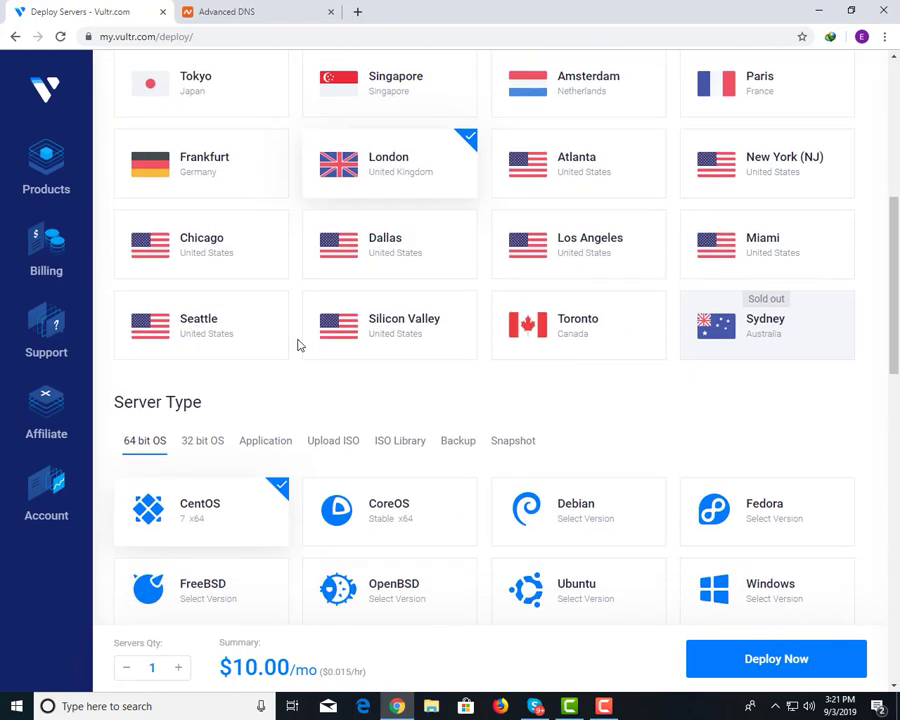
scroll(560, 465, down, 4)
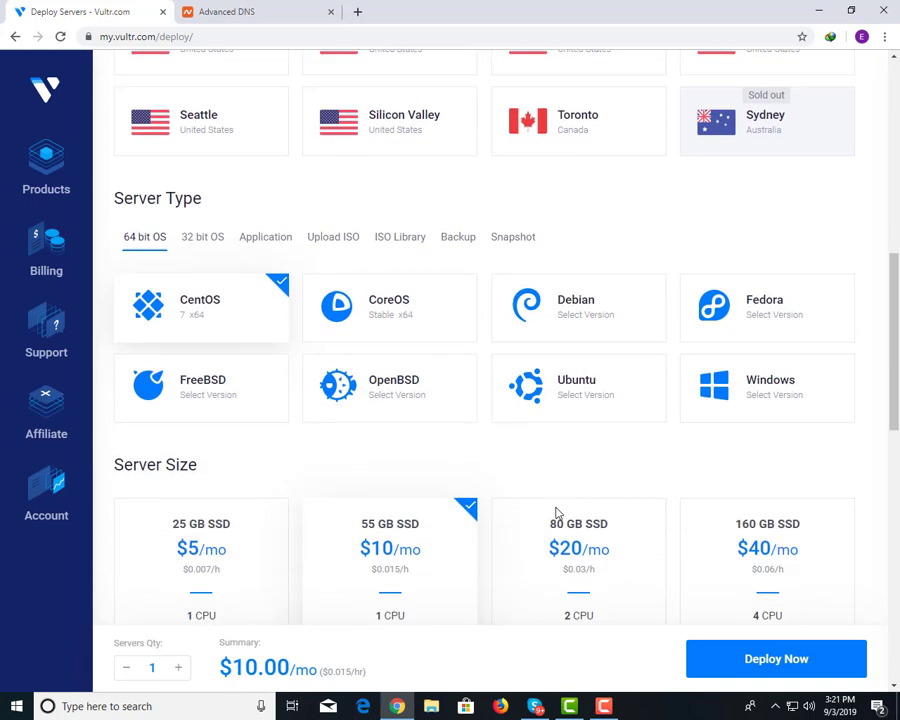
click(565, 463)
scroll(313, 565, down, 7)
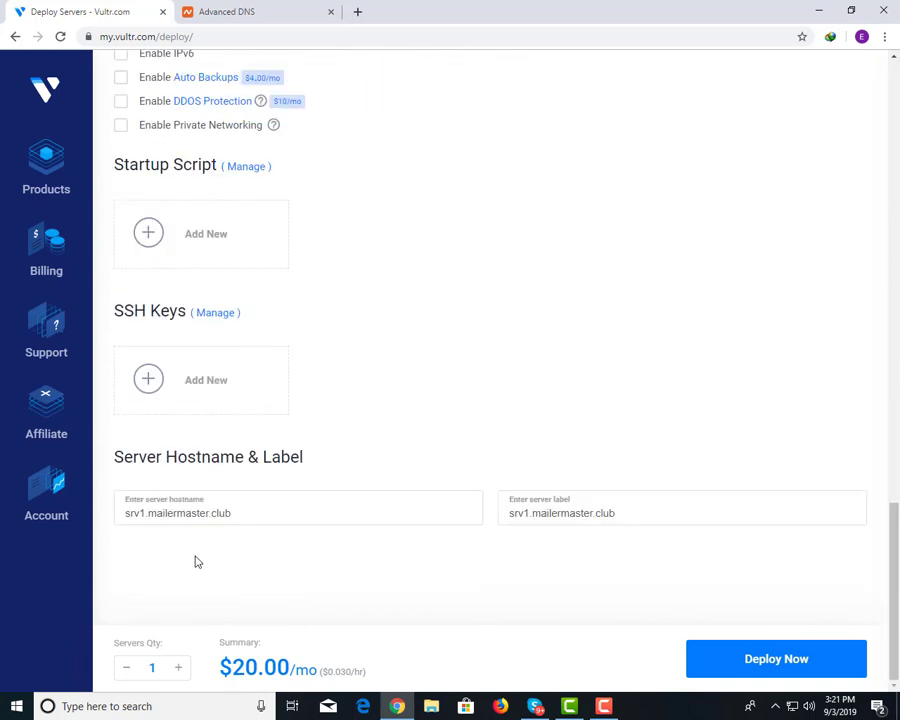
click(781, 656)
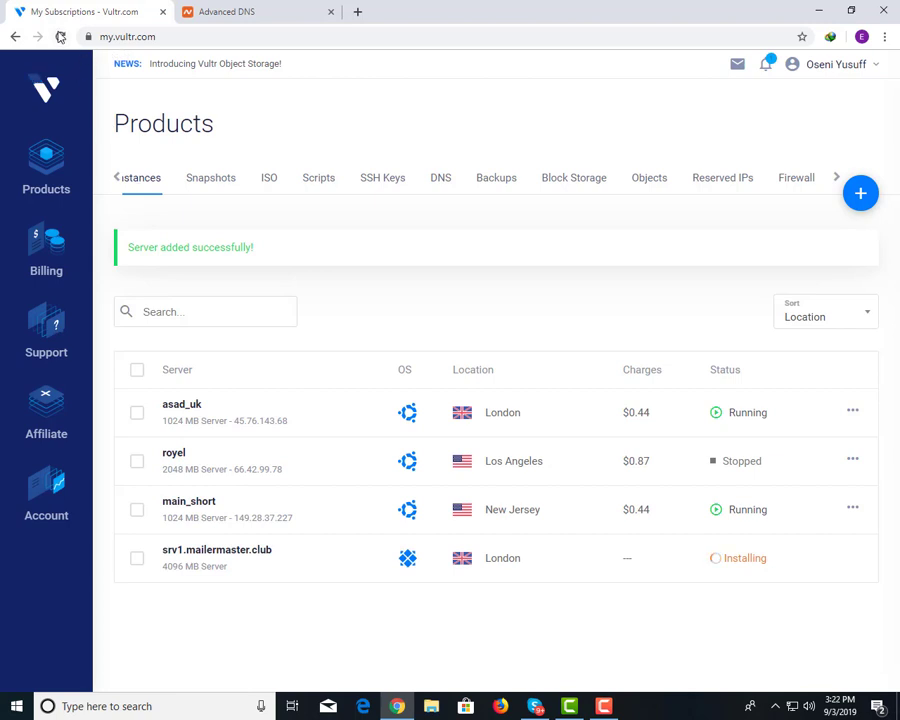
Reload the server list, open srv1.mailermaster.club and copy its IP 78.141.198.246.
click(60, 36)
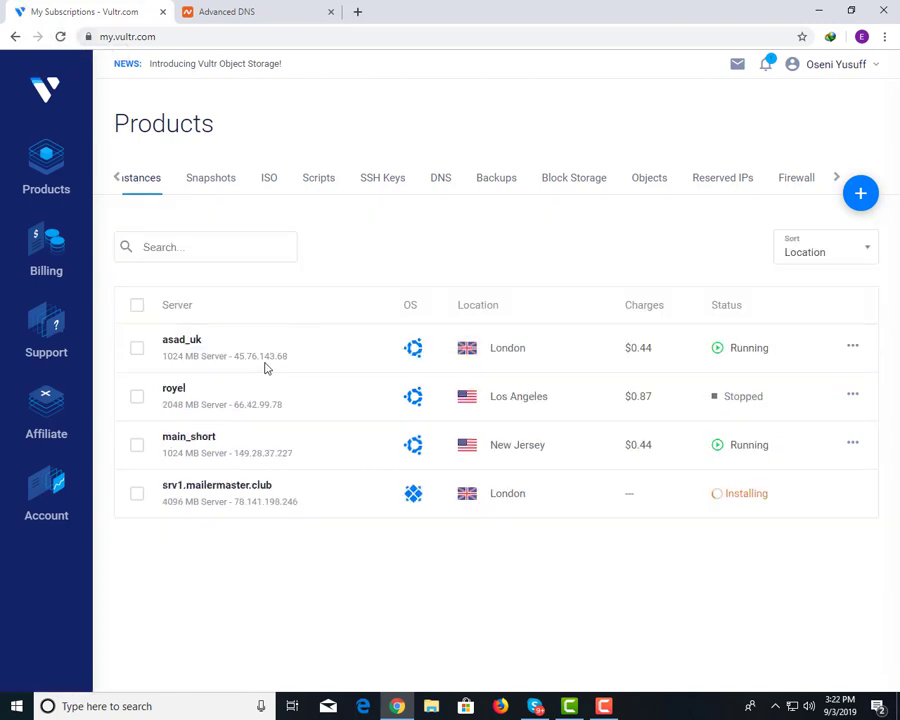
click(226, 487)
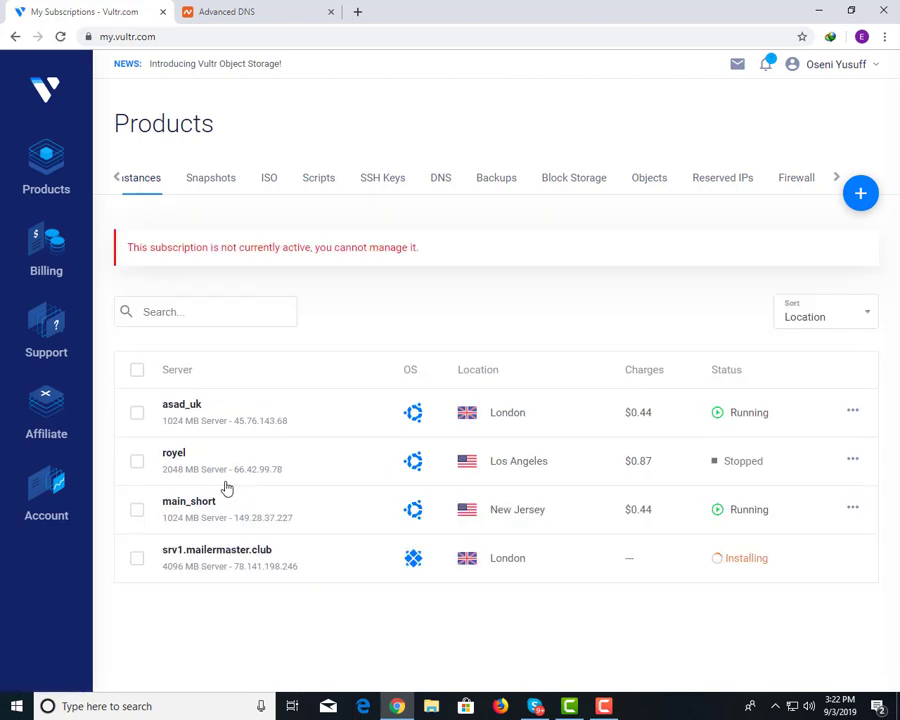
drag(308, 572, 257, 572)
key(ctrl+c)
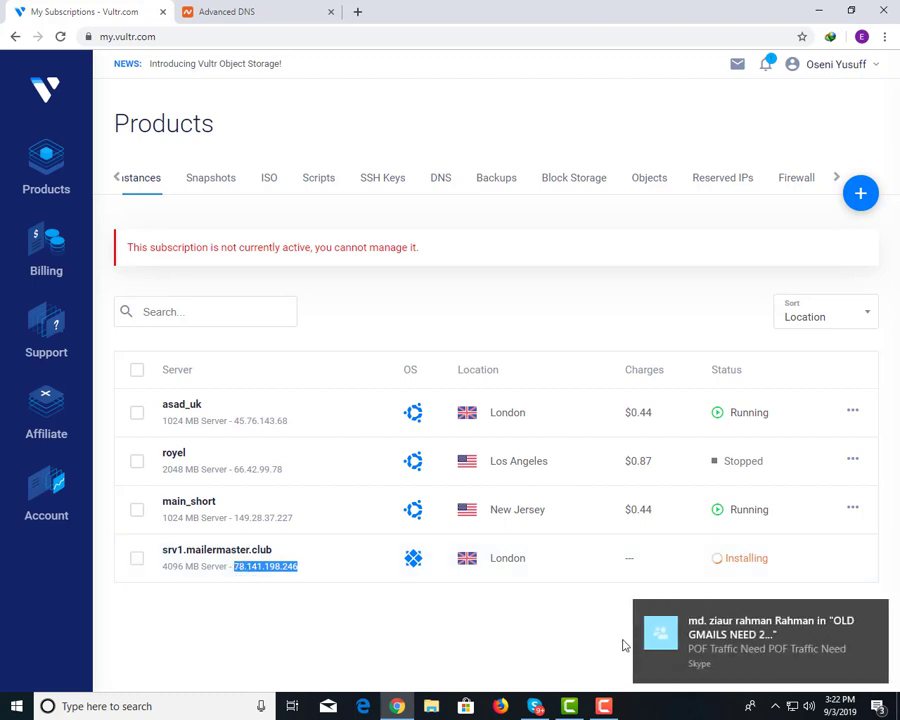
Quit Skype from the system tray and go back to Namecheap's Advanced DNS page.
click(763, 709)
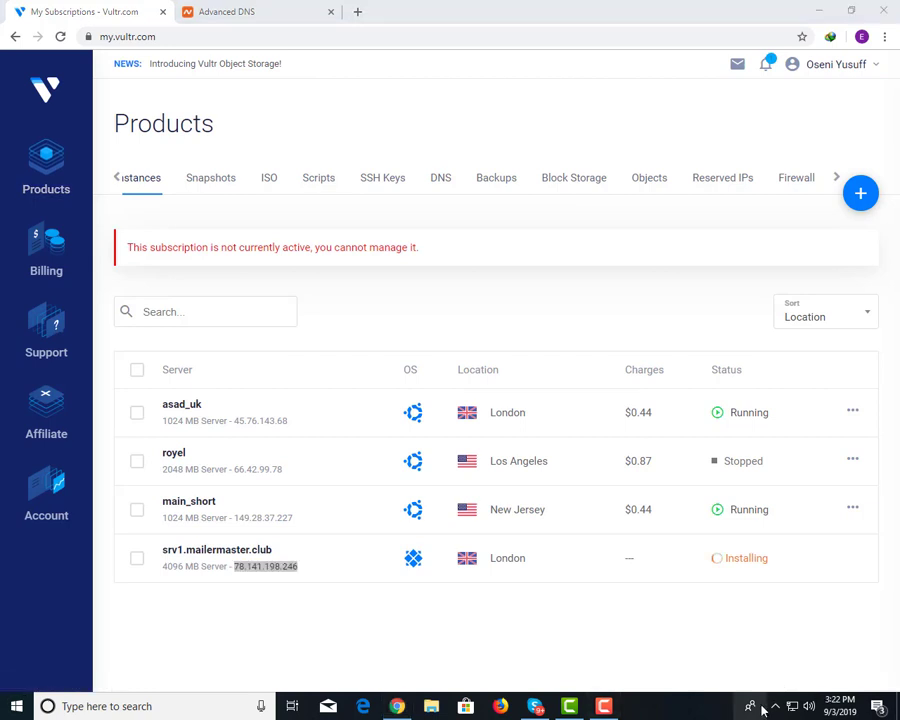
click(775, 706)
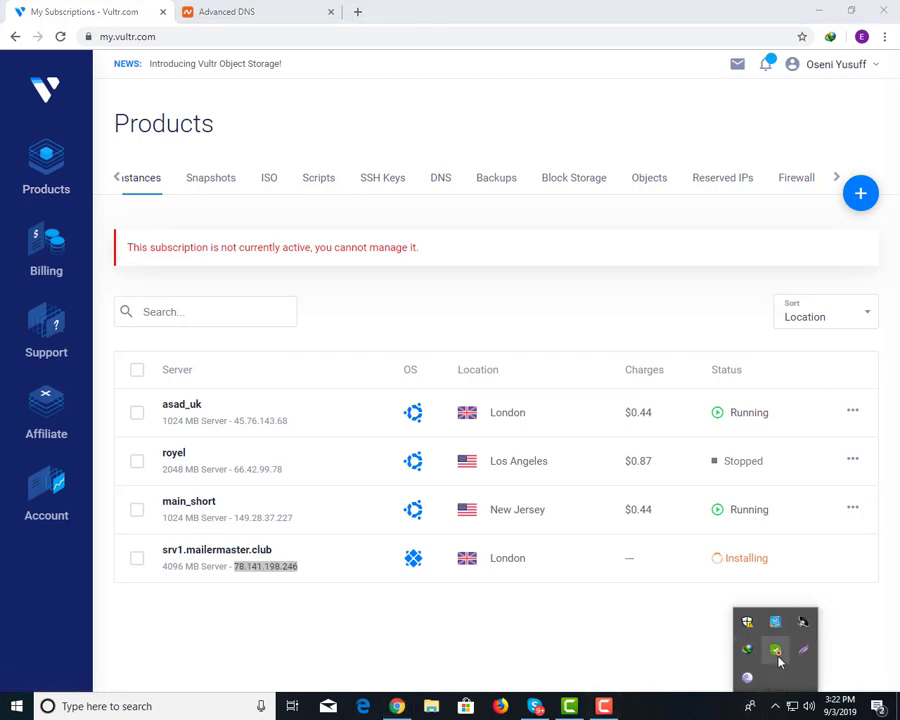
right_click(805, 652)
click(815, 643)
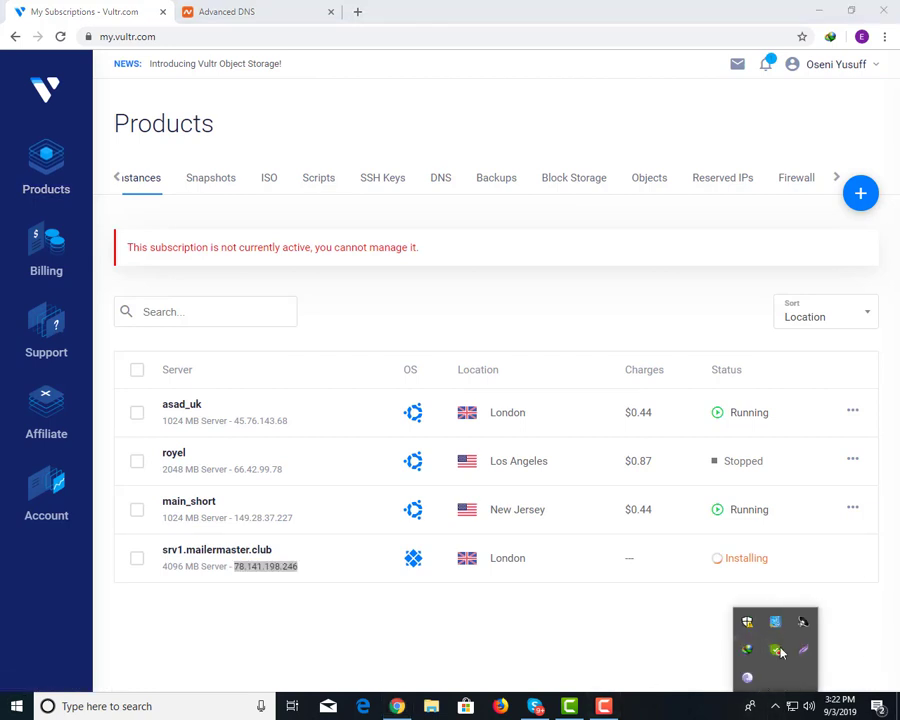
click(250, 5)
click(249, 21)
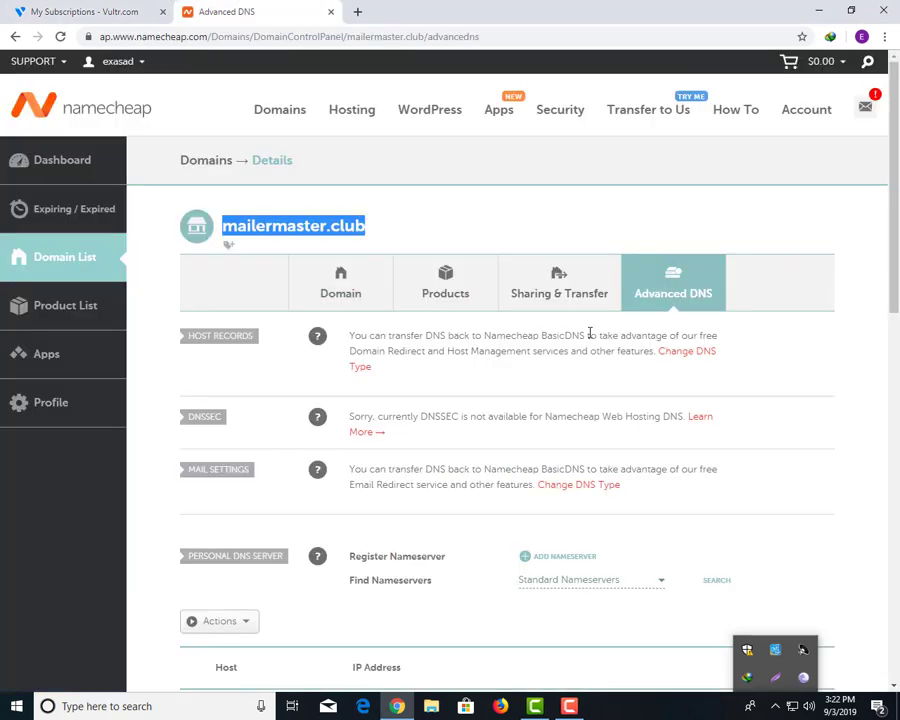
Add personal nameserver ns1 pointing to 78.141.198.246.
scroll(645, 349, down, 2)
scroll(306, 210, up, 1)
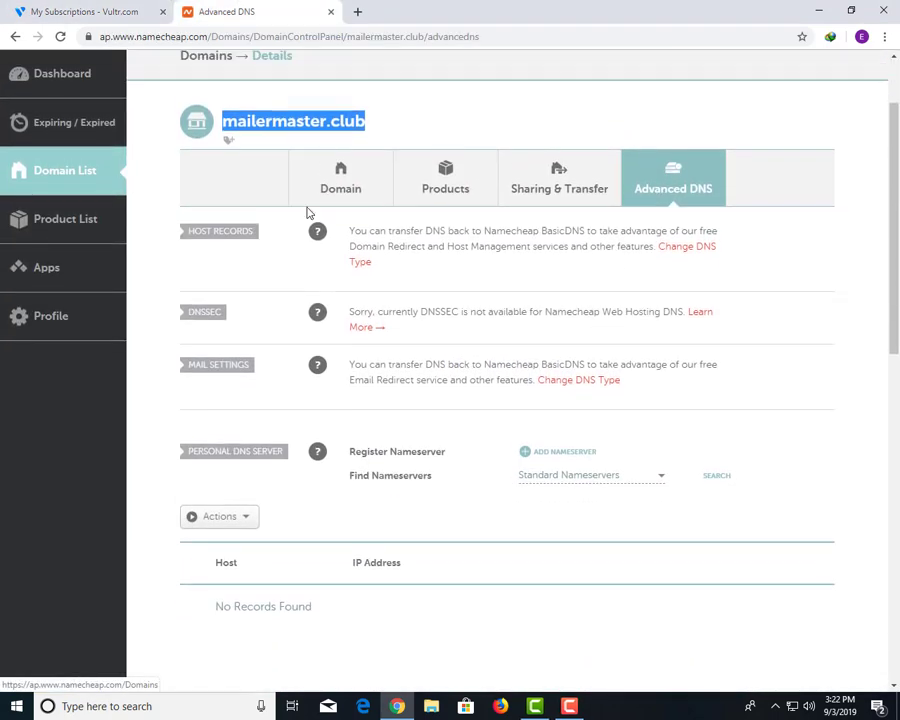
scroll(600, 372, down, 5)
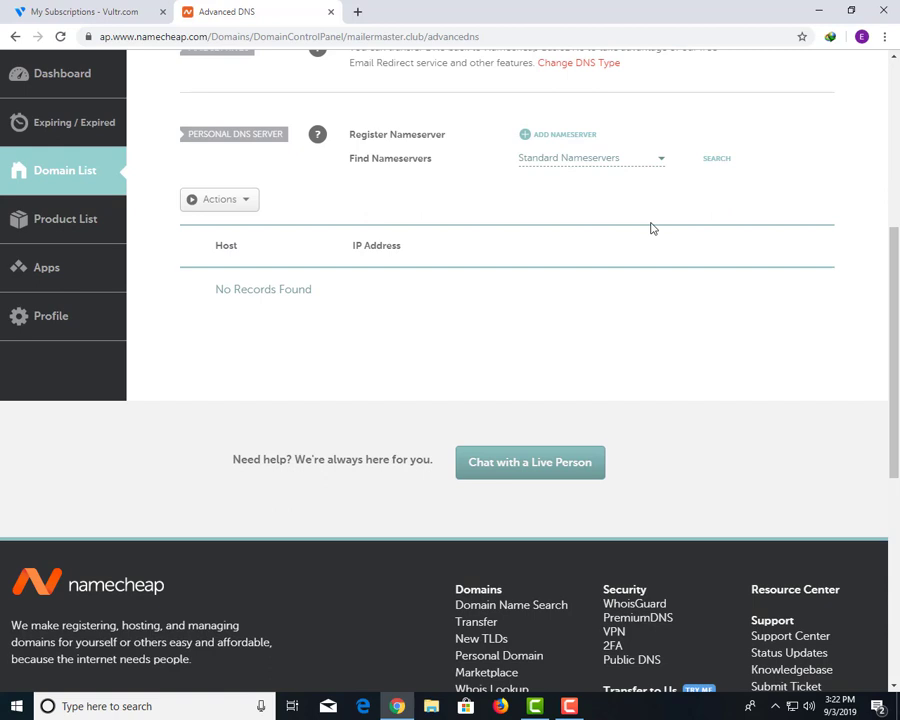
click(555, 138)
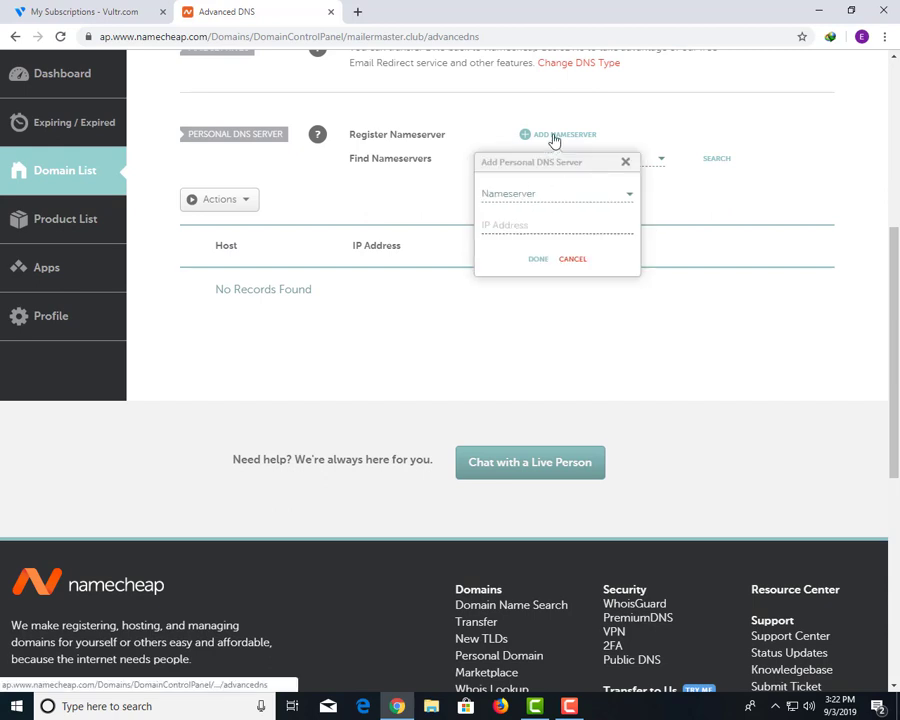
click(530, 222)
click(524, 203)
click(508, 244)
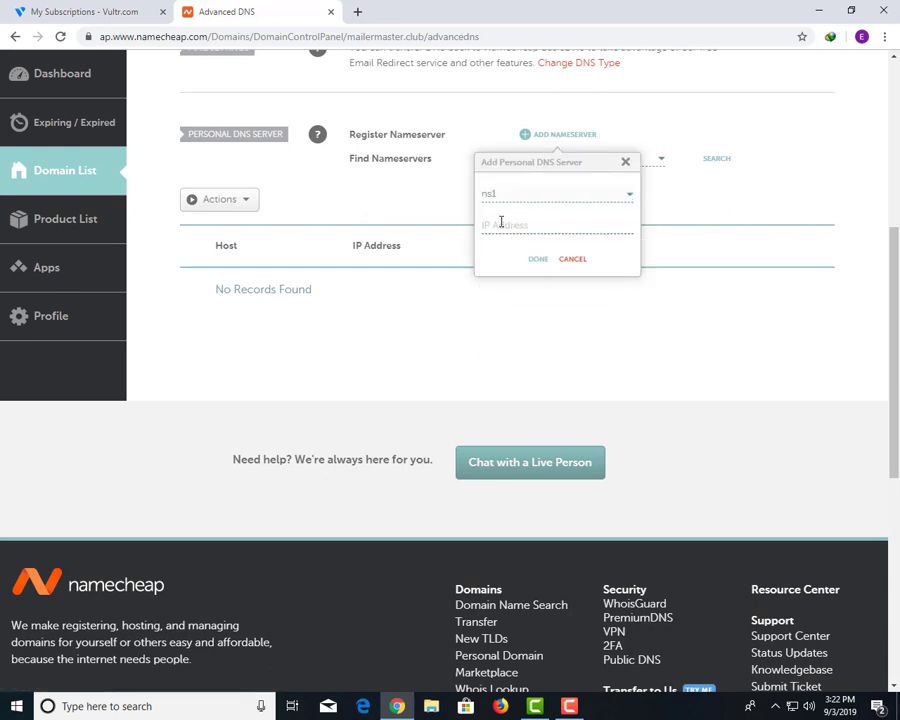
key(ctrl+v)
click(538, 259)
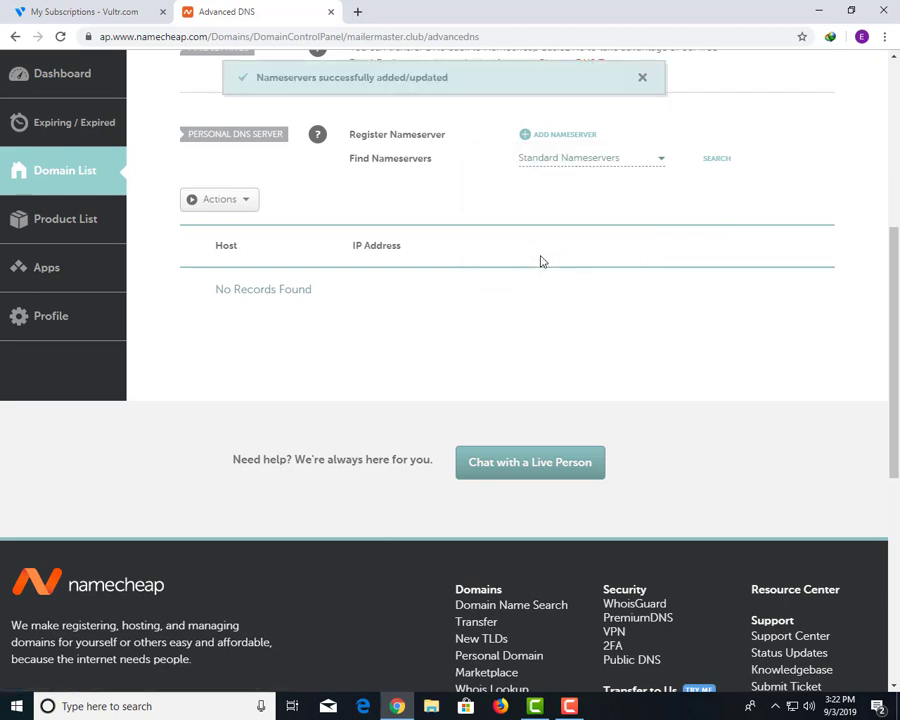
Add personal nameserver ns2 pointing to 78.141.198.246.
click(551, 135)
click(528, 195)
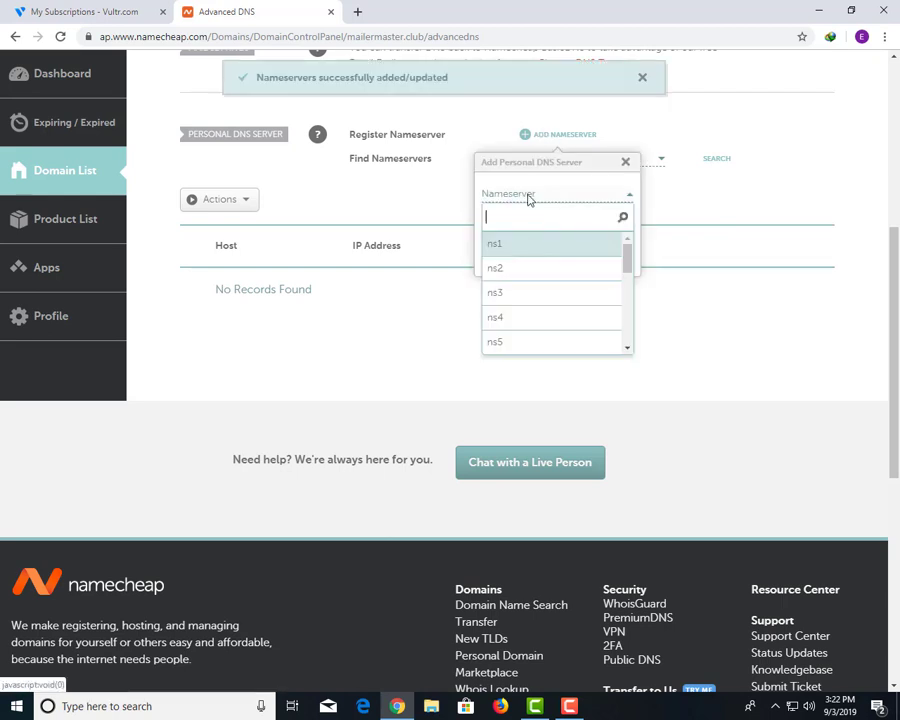
click(521, 267)
click(514, 226)
key(ctrl+v)
click(538, 259)
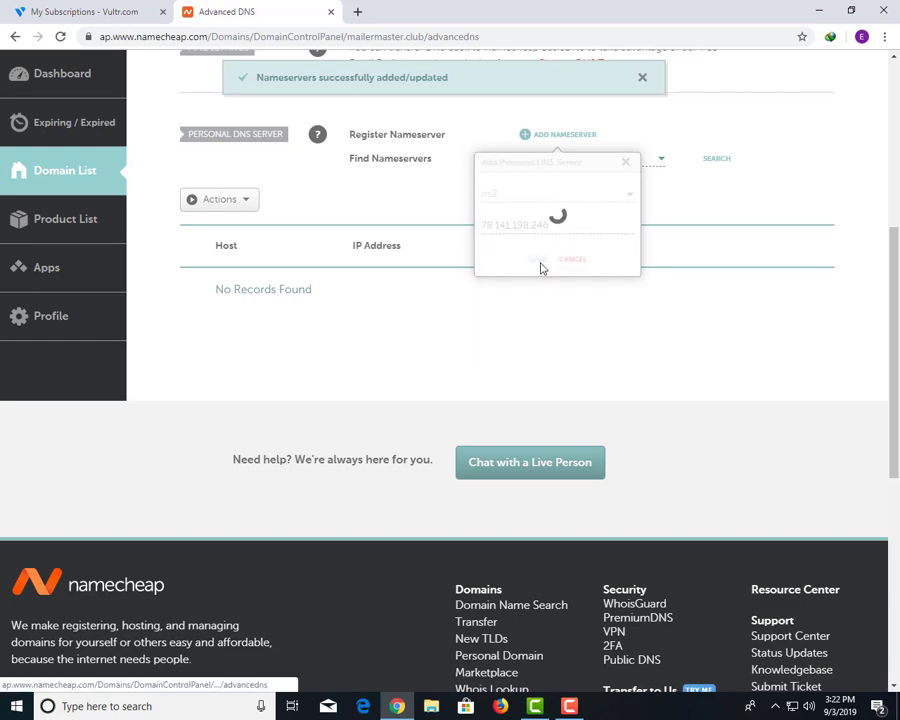
scroll(510, 200, up, 4)
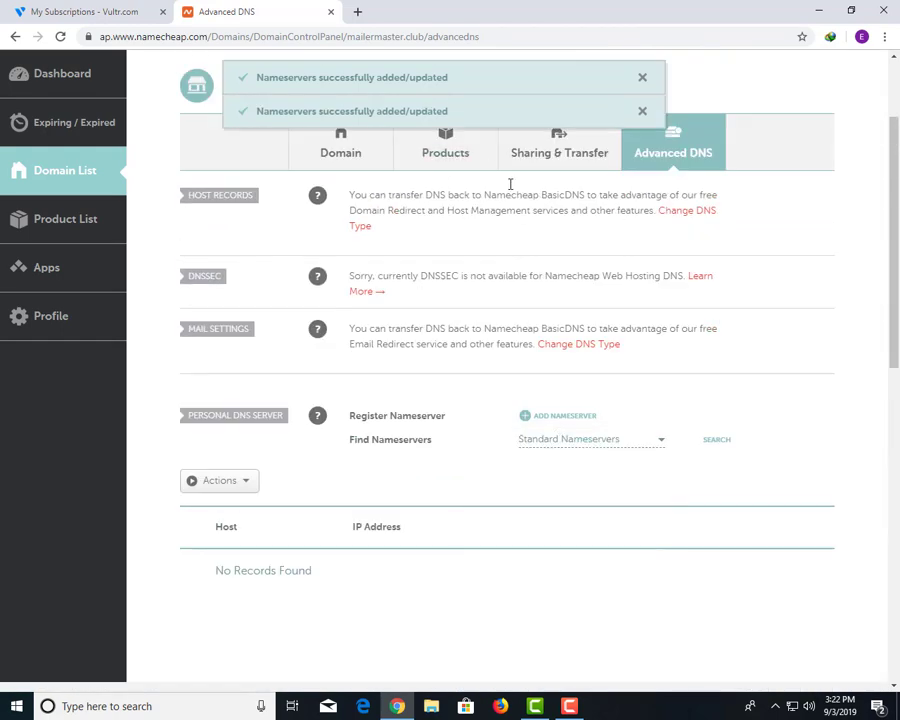
click(370, 163)
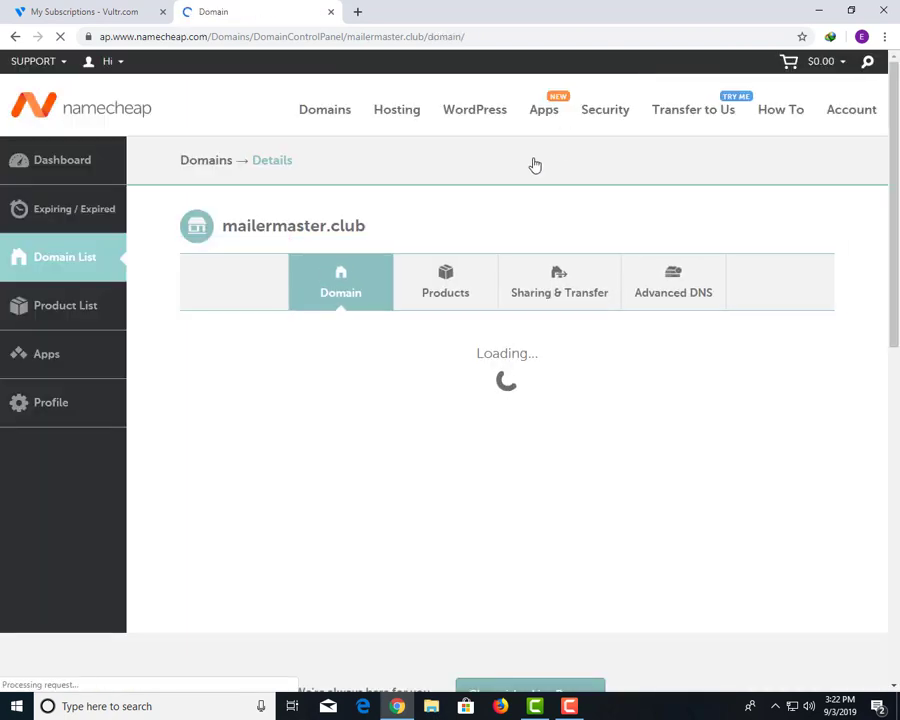
Switch the domain's nameservers to Custom DNS and enter ns1.mailermaster.club.
scroll(402, 250, down, 4)
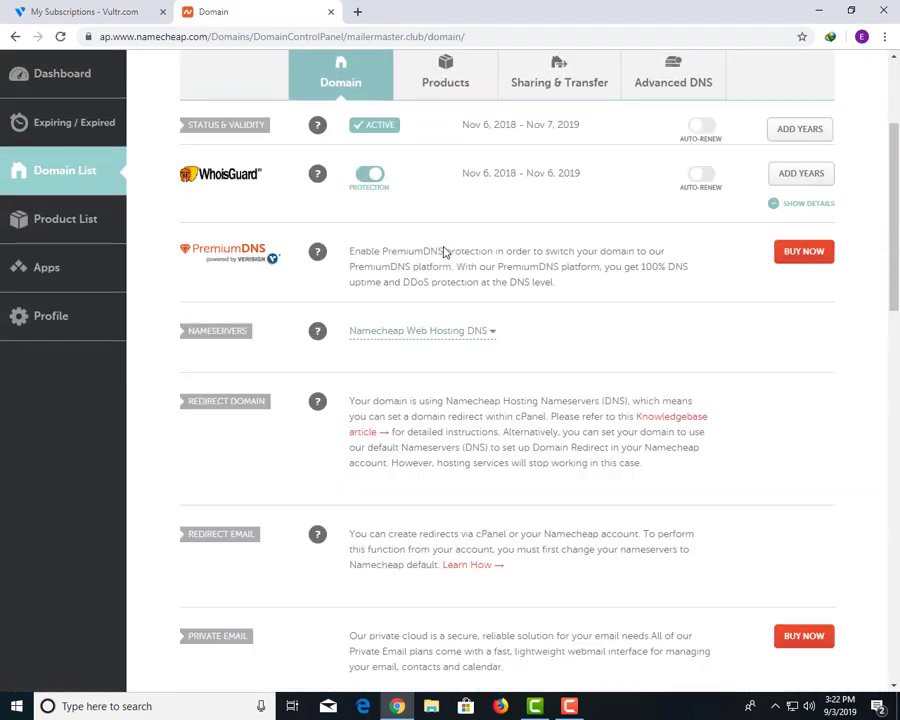
click(428, 333)
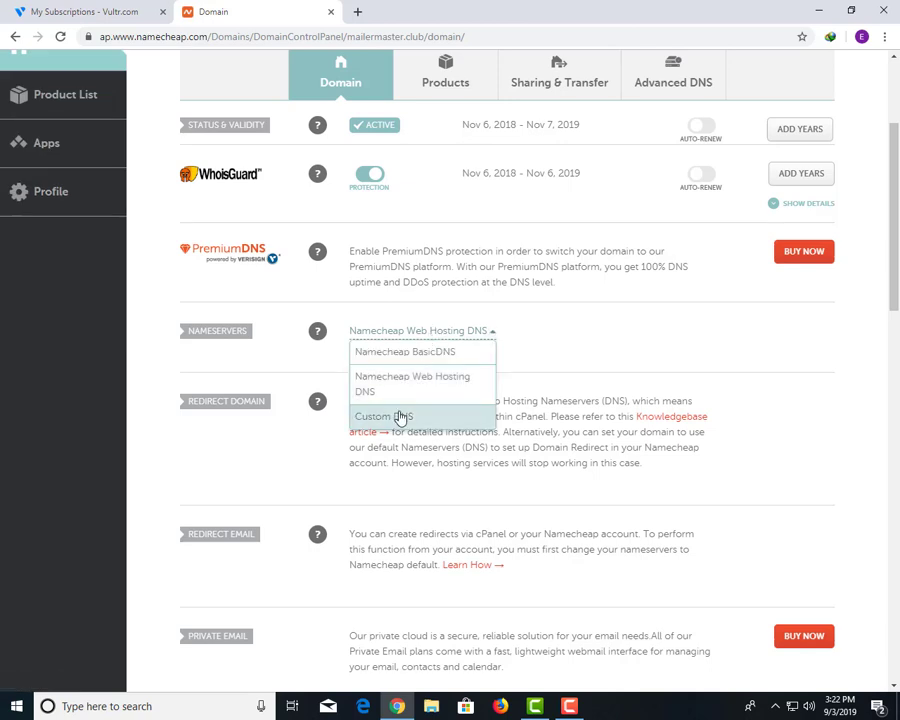
click(402, 416)
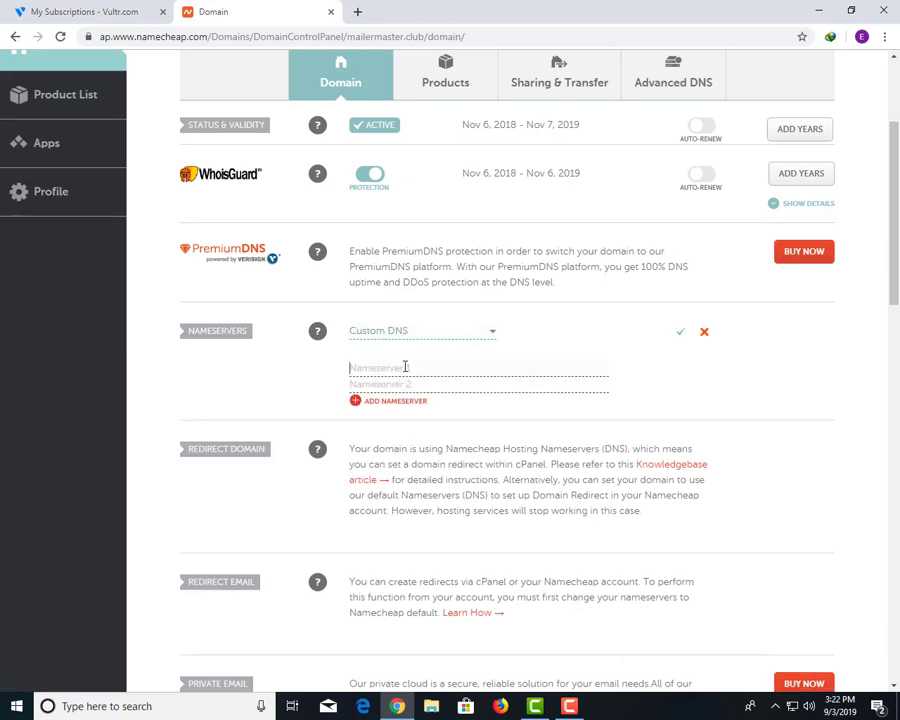
click(405, 367)
text(ns1.)
scroll(418, 333, up, 2)
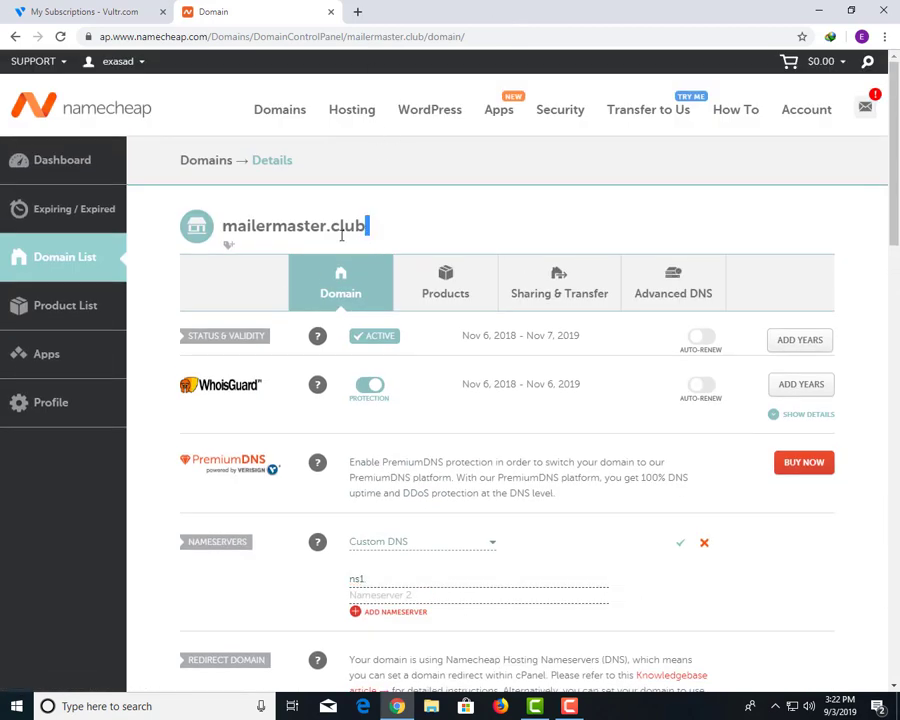
drag(367, 226, 224, 229)
key(ctrl+c)
scroll(548, 438, down, 3)
click(435, 440)
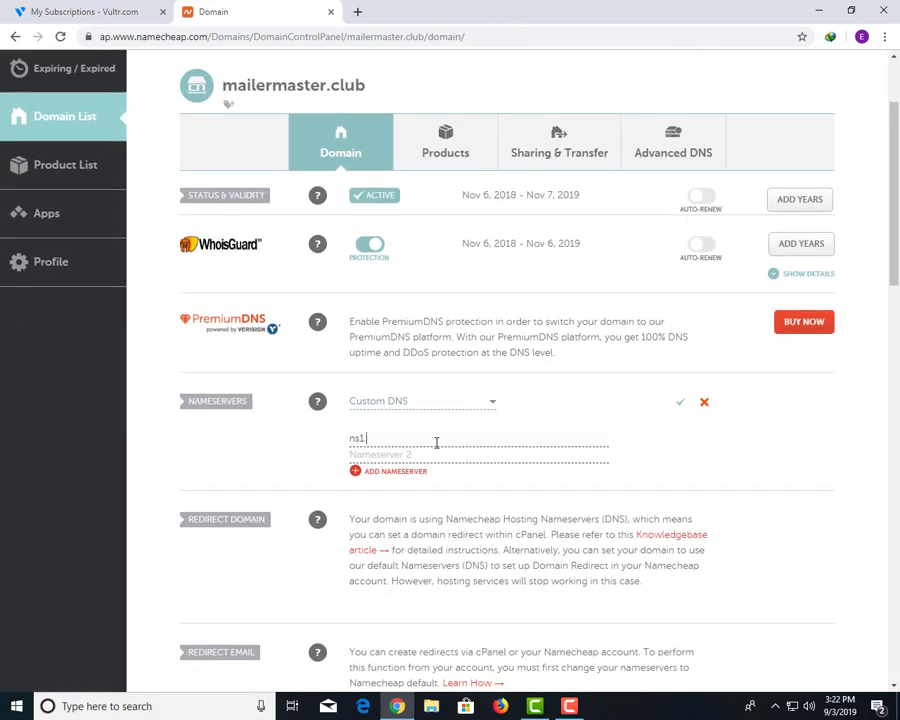
key(ctrl+v)
Enter ns2.mailermaster.club as the second nameserver and save the custom nameservers.
click(398, 455)
text(n)
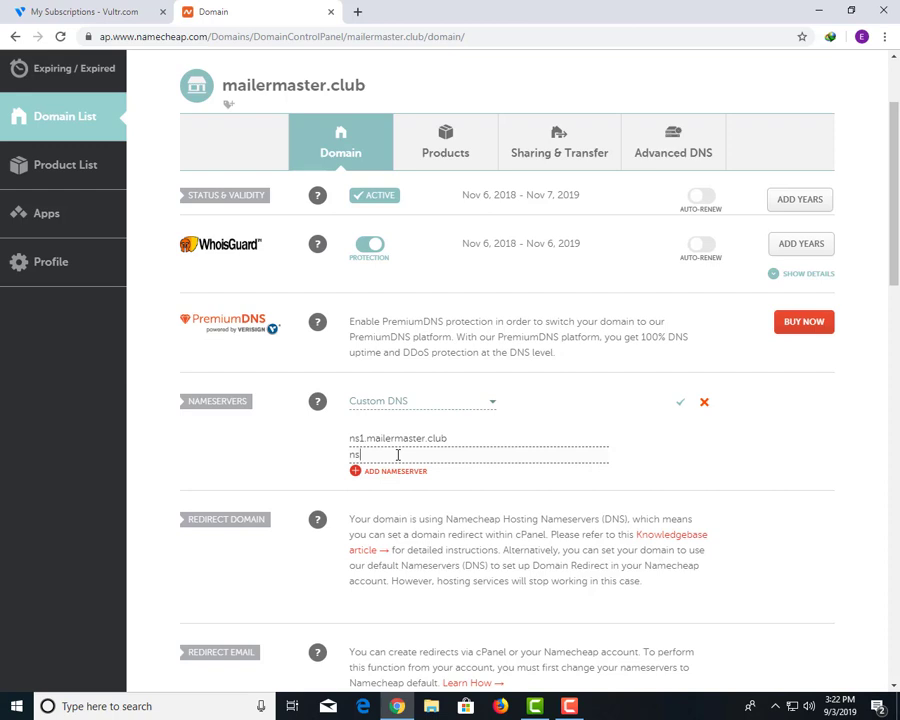
text(s2.)
key(ctrl+v)
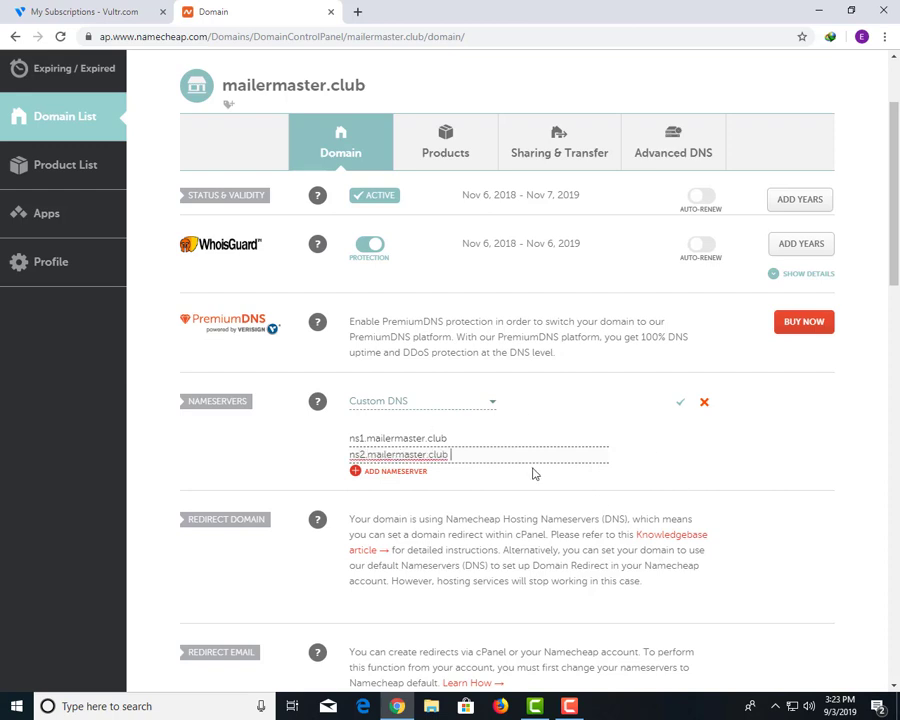
click(486, 438)
click(483, 456)
click(478, 432)
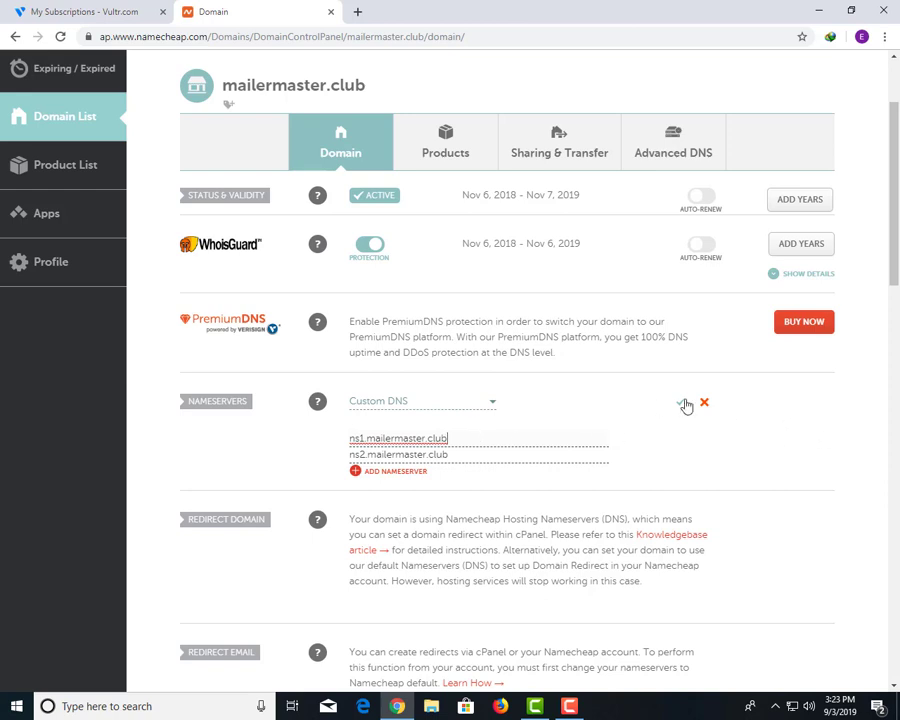
click(681, 403)
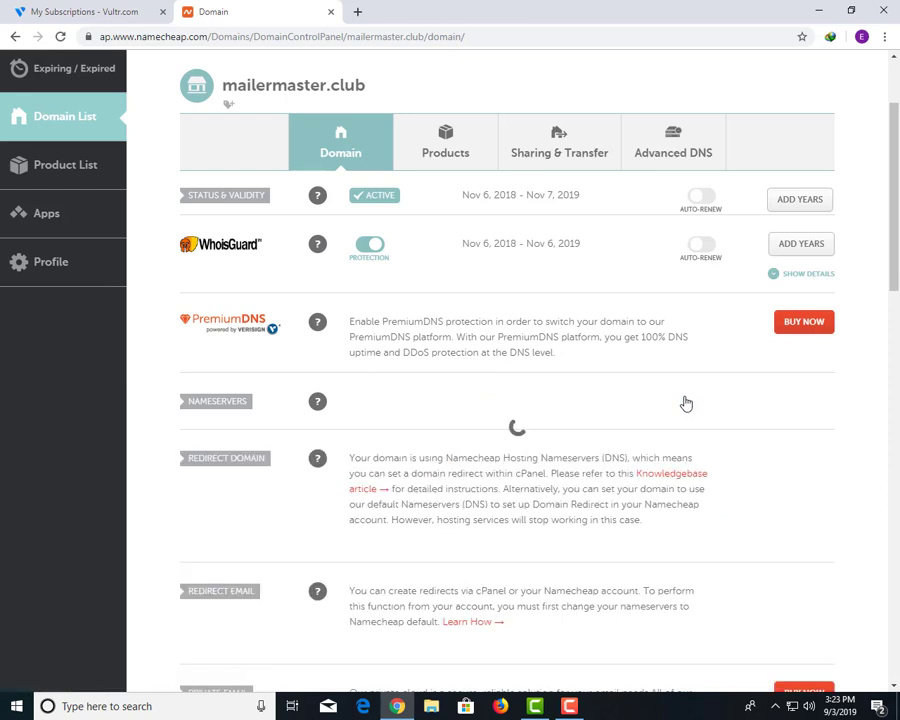
scroll(460, 465, up, 2)
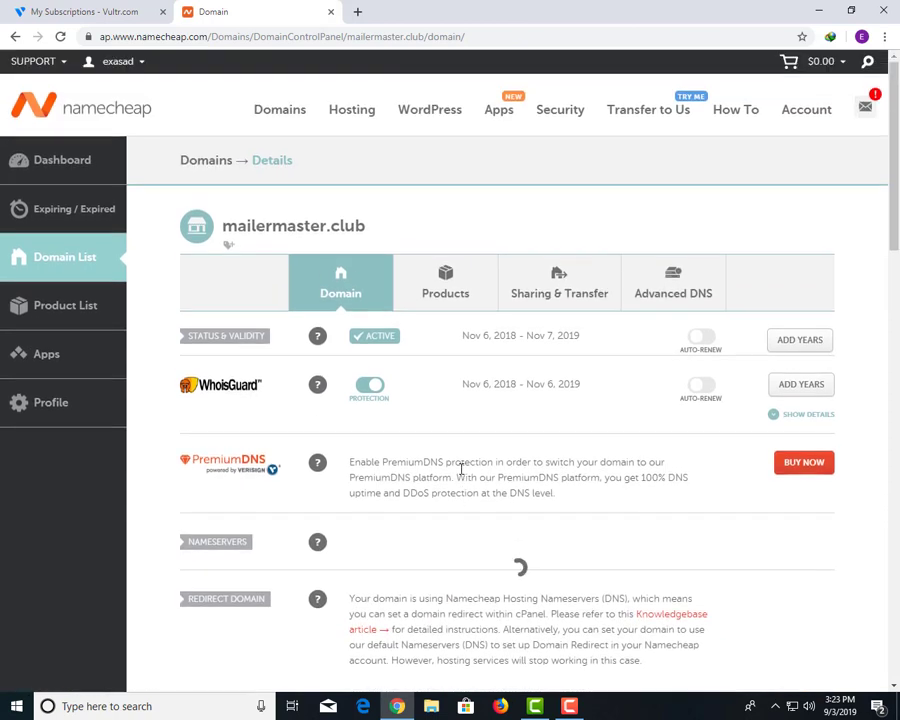
Open the Server Information page for srv1.mailermaster.club in Vultr.
click(104, 6)
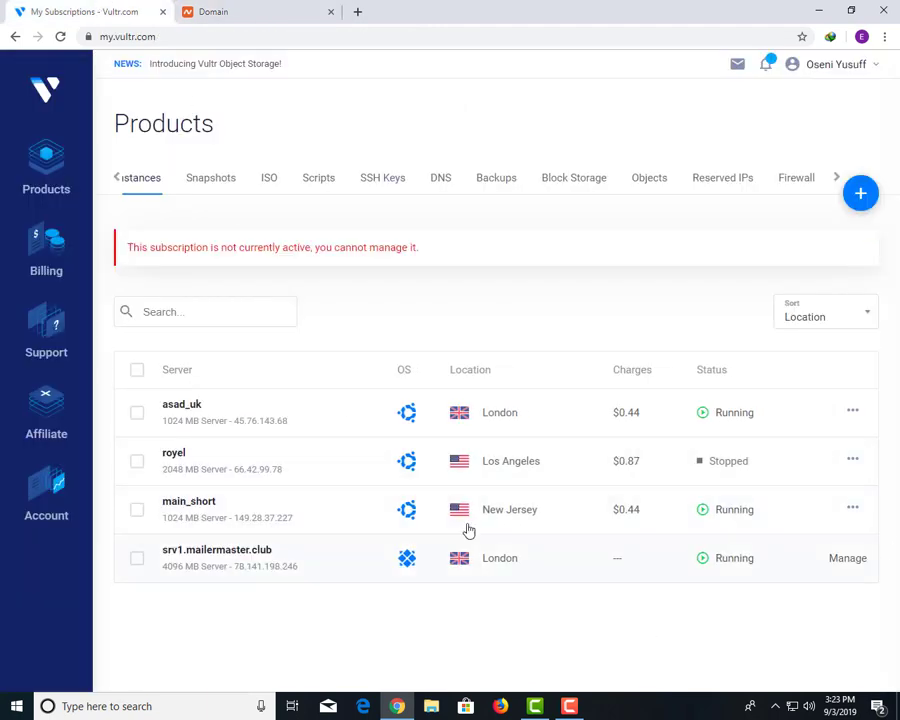
click(232, 556)
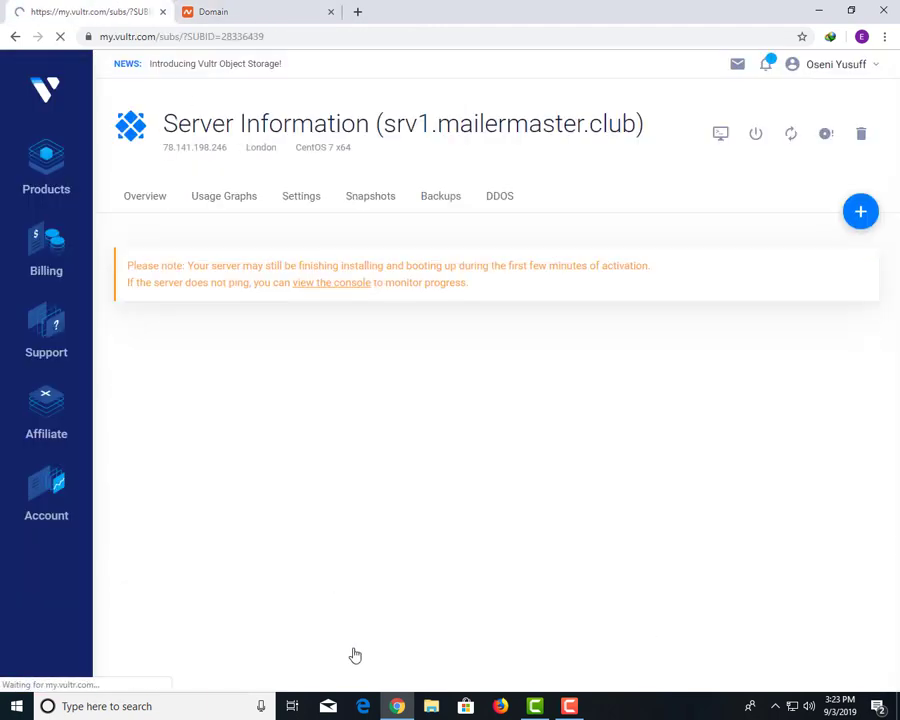
click(251, 8)
click(88, 5)
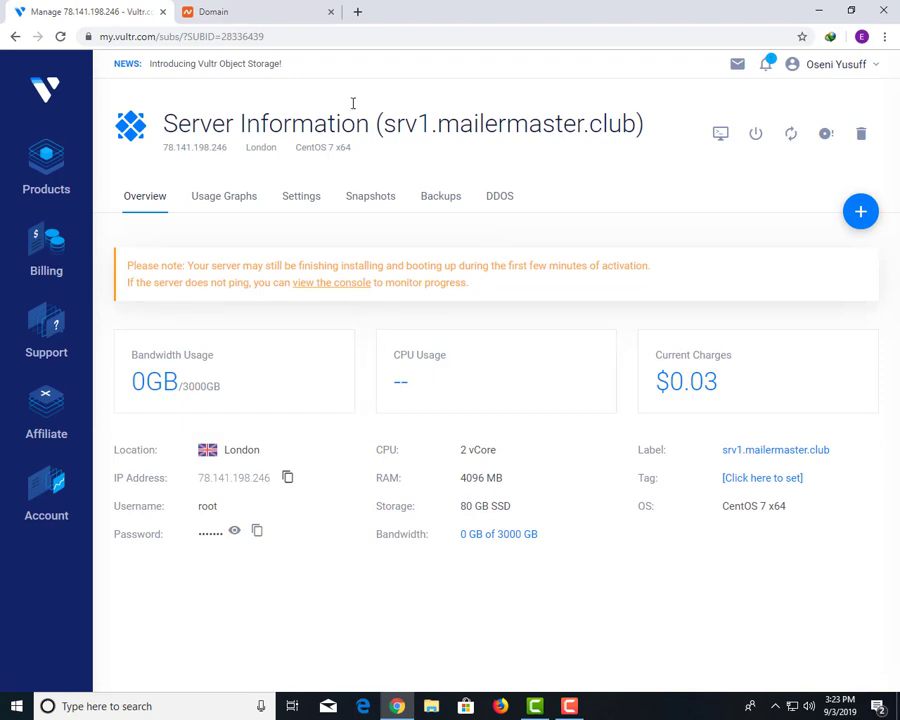
click(220, 11)
Resize the browser window back to full screen and open a new blank tab.
double_click(370, 7)
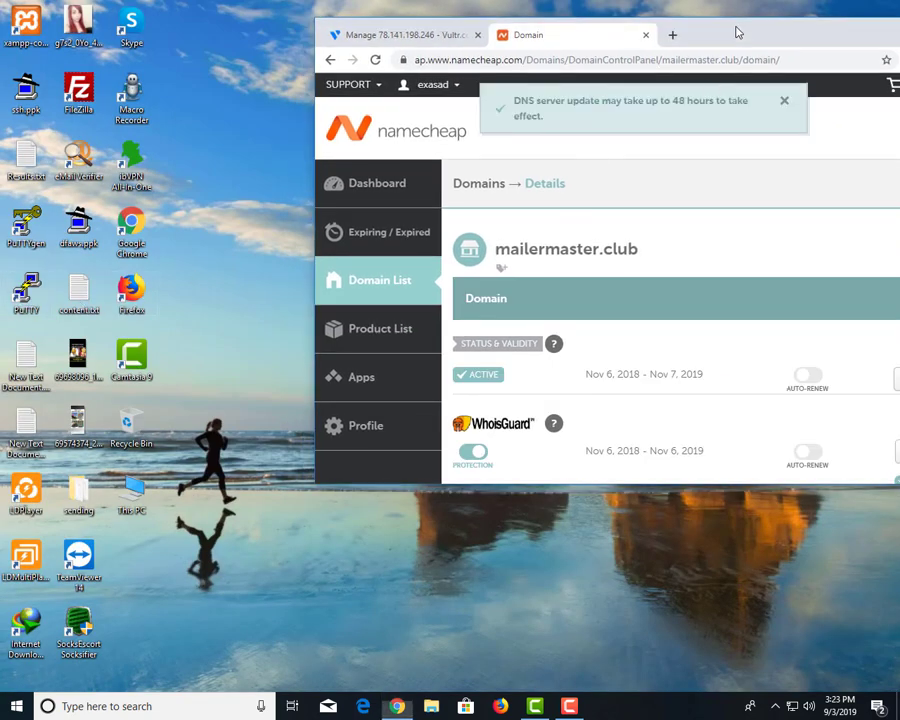
double_click(441, 22)
click(357, 12)
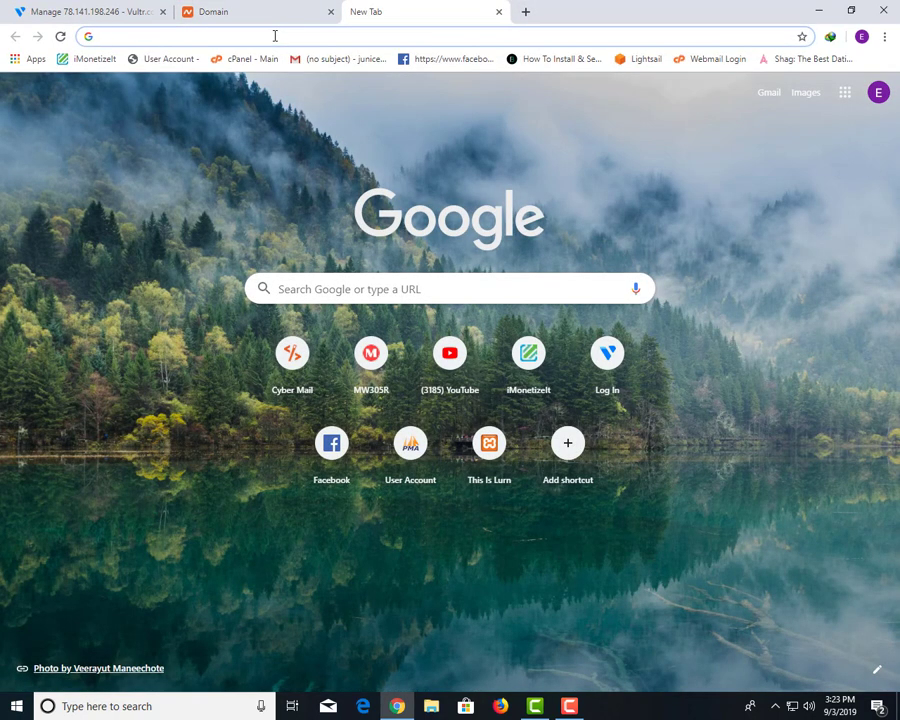
Search Google for 'cpanel install command line'.
text(cpazn)
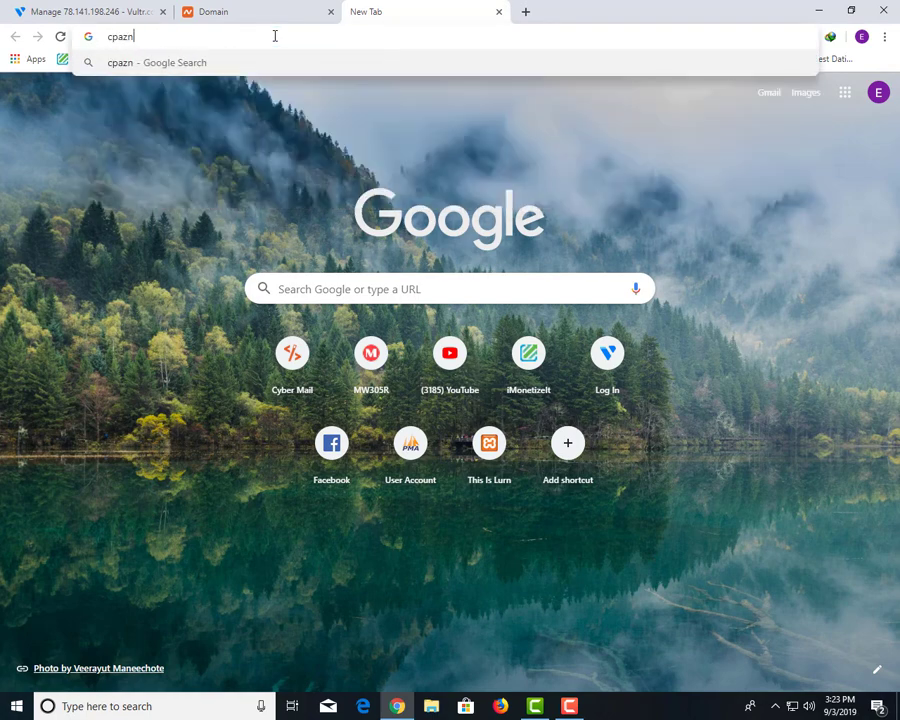
key(BackSpace)
key(BackSpace)
key(BackSpace)
key(BackSpace)
key(BackSpace)
text(cpanel ins)
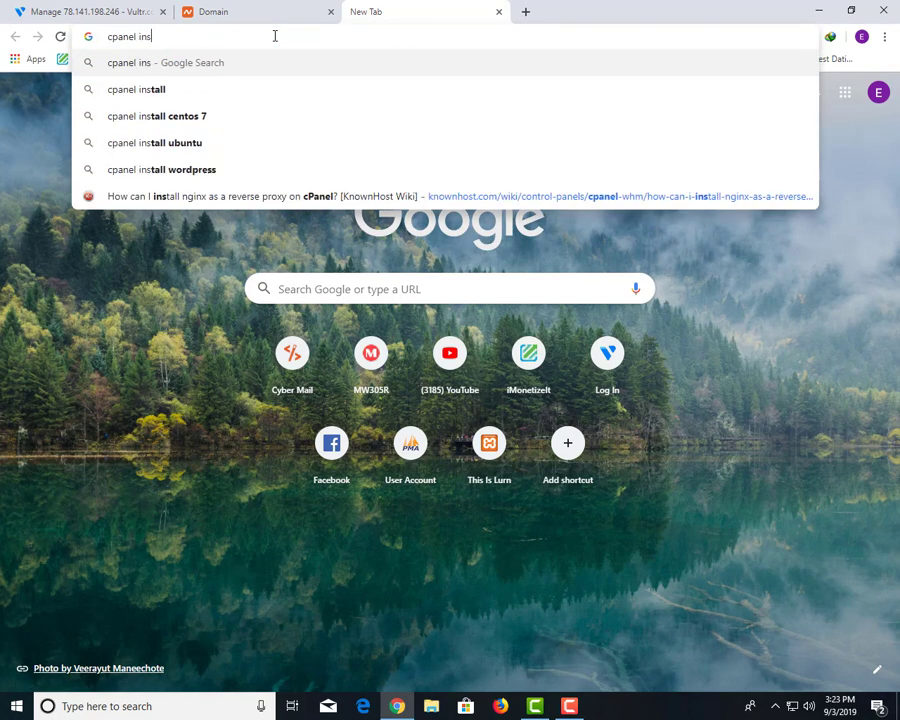
text(all)
key(Down)
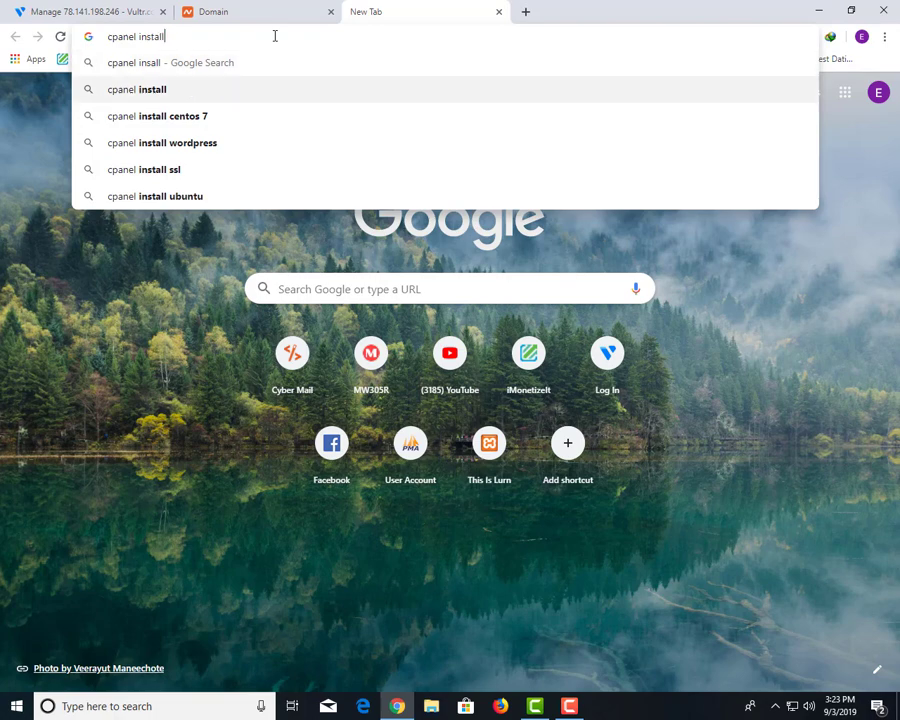
text(comm)
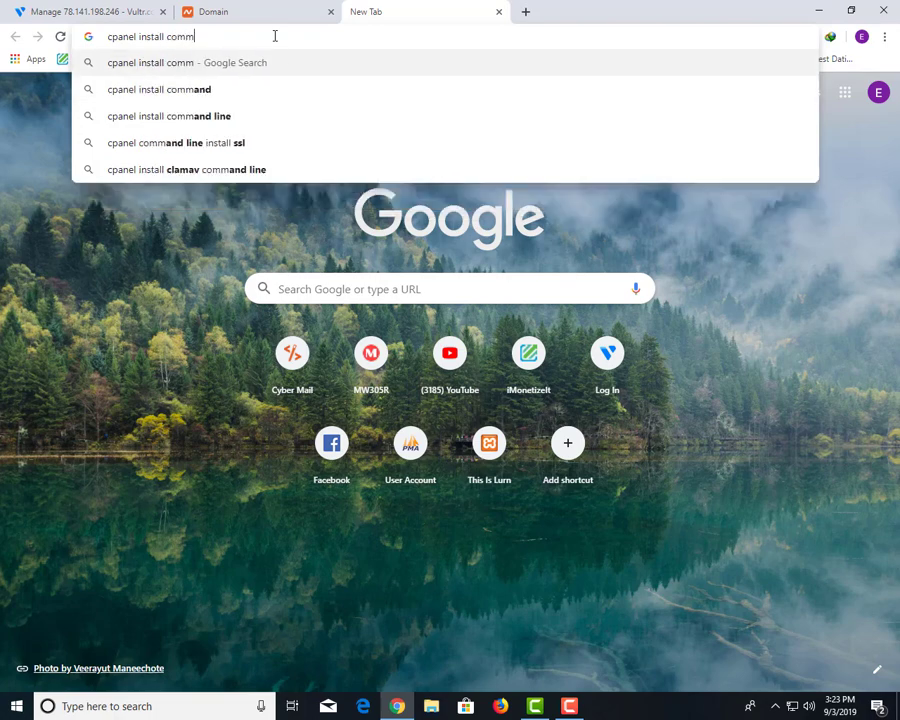
key(Down)
key(Down)
key(Return)
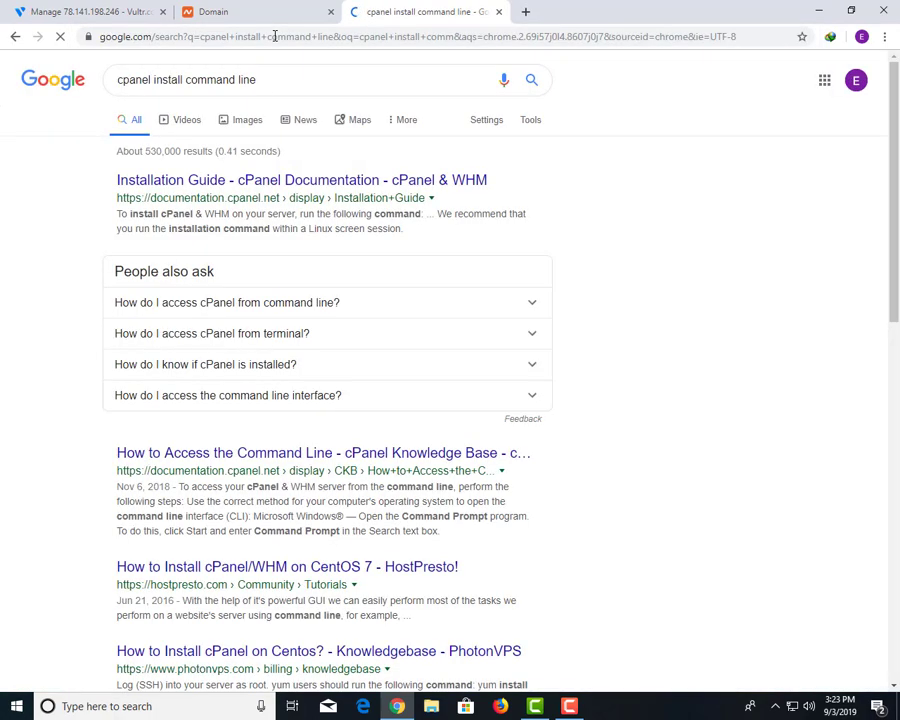
Open HostPresto's 'How to Install cPanel/WHM on CentOS 7' result in a new tab.
scroll(92, 408, down, 2)
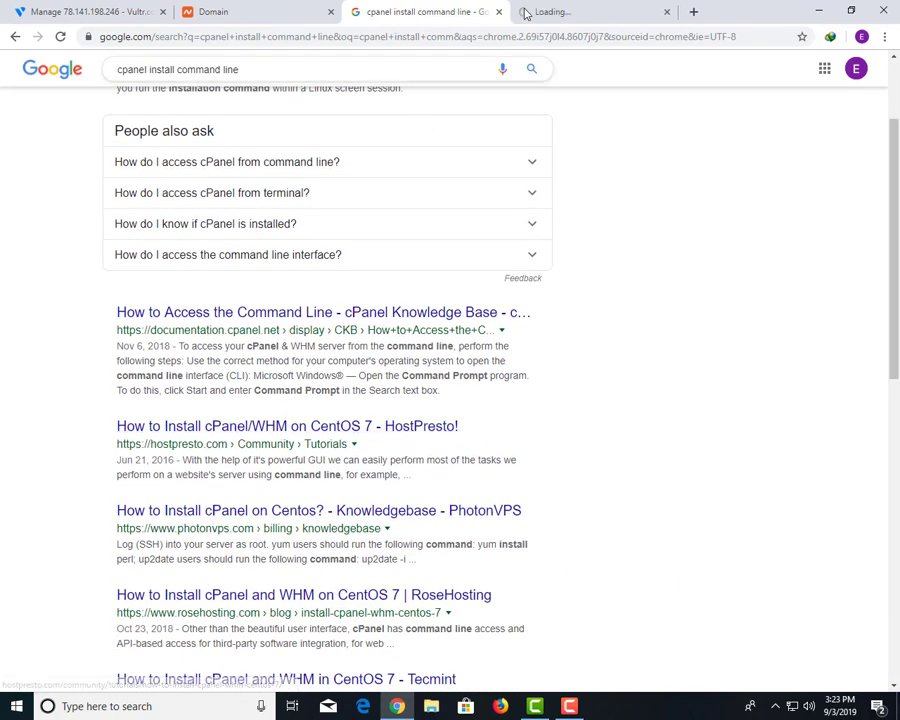
click(560, 8)
click(424, 8)
click(531, 8)
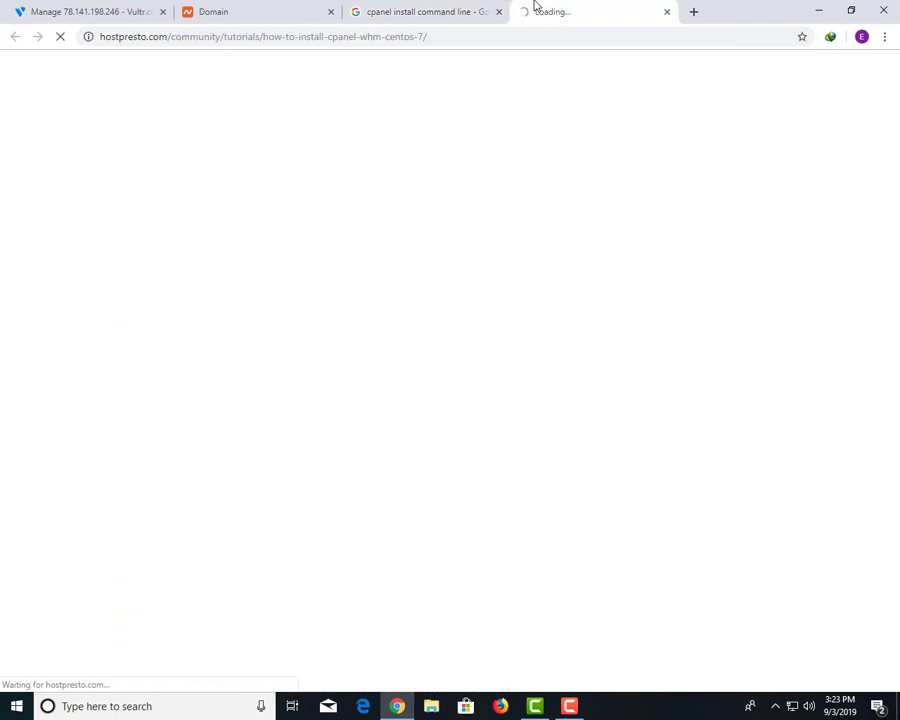
Log in to the router admin at 192.168.1.1 and block the extra wireless device.
click(455, 8)
click(575, 8)
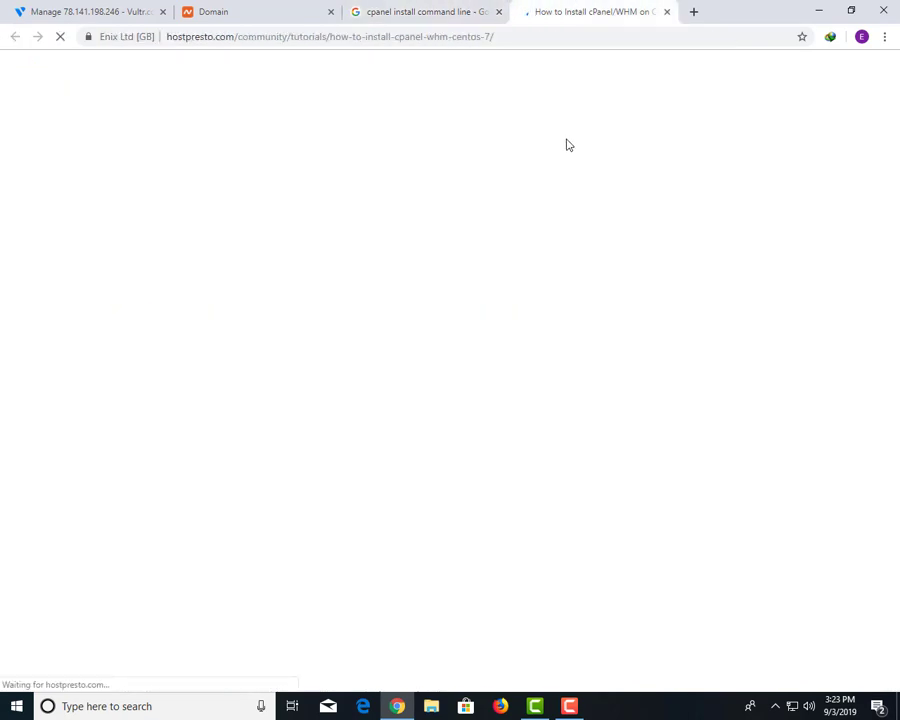
click(689, 13)
text(192.168.1.1)
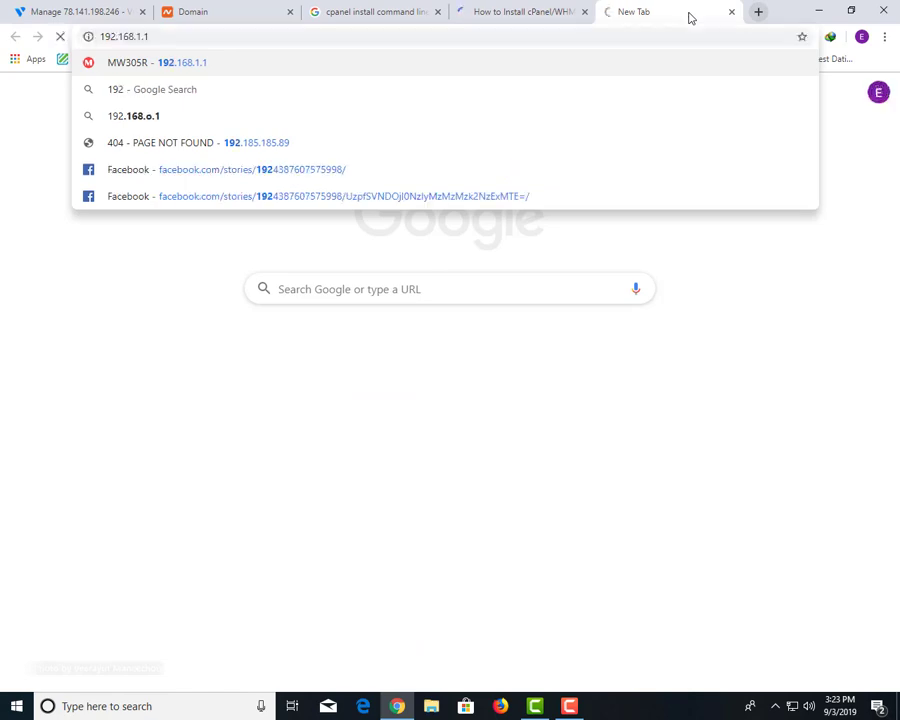
key(Return)
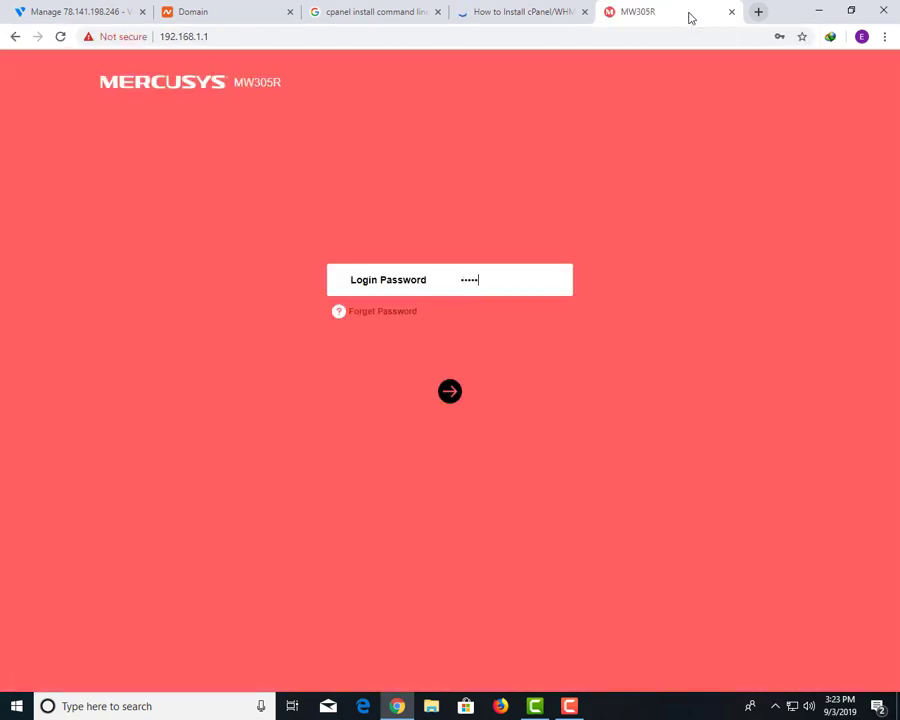
key(Return)
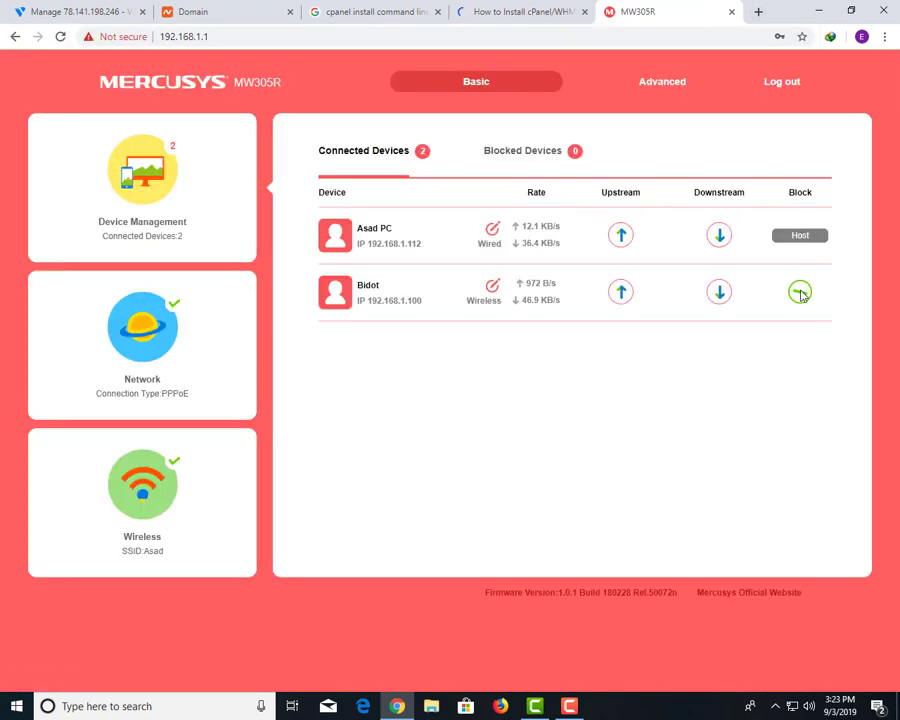
click(800, 292)
Scroll down to the tutorial's install commands and restore down Chrome to show the desktop.
click(520, 12)
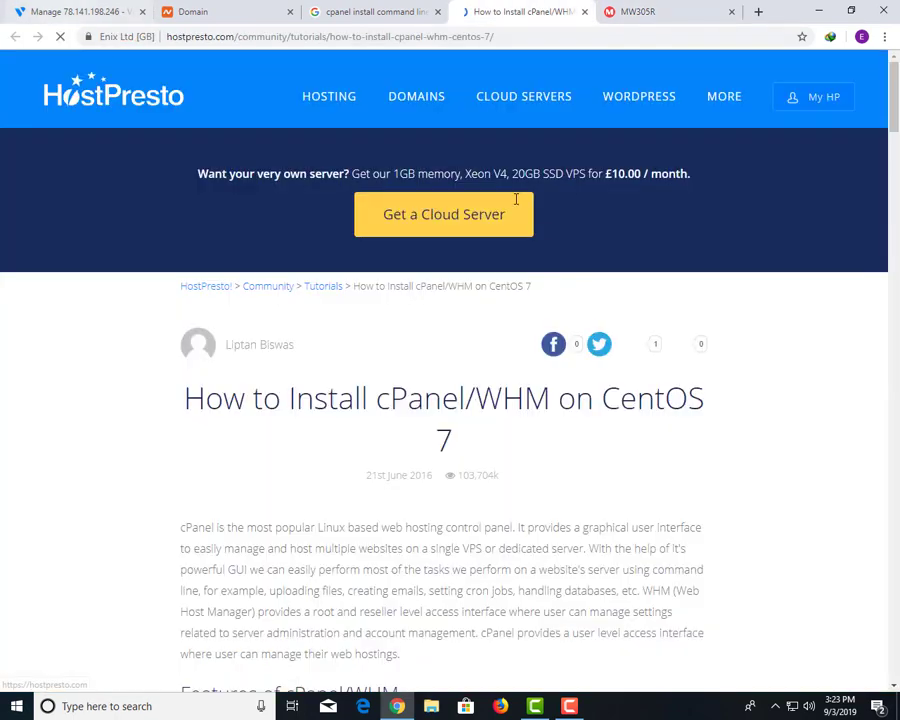
scroll(540, 250, down, 5)
scroll(553, 272, down, 9)
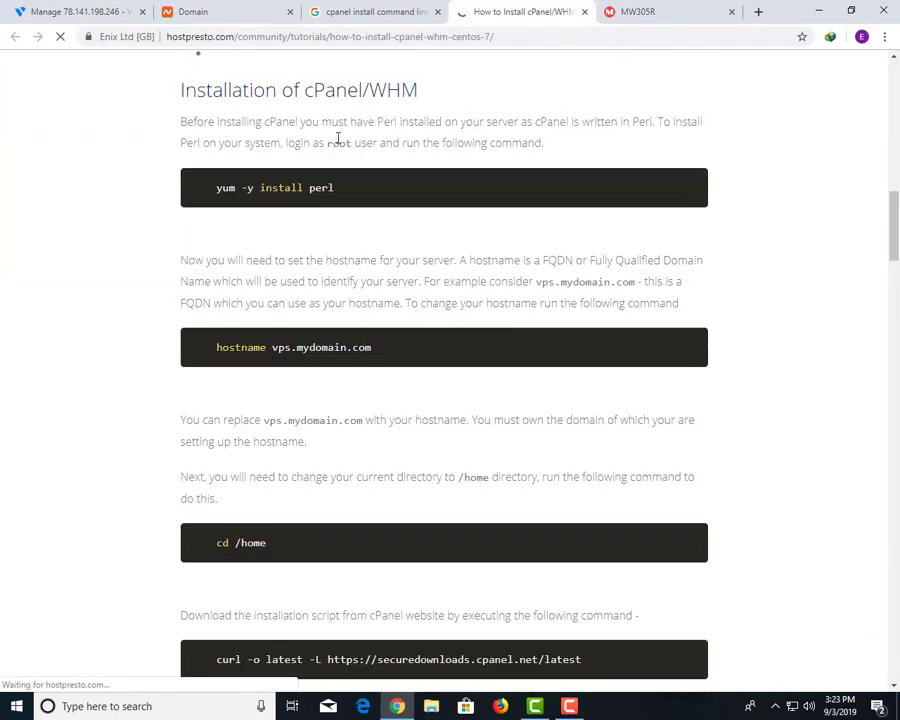
click(849, 9)
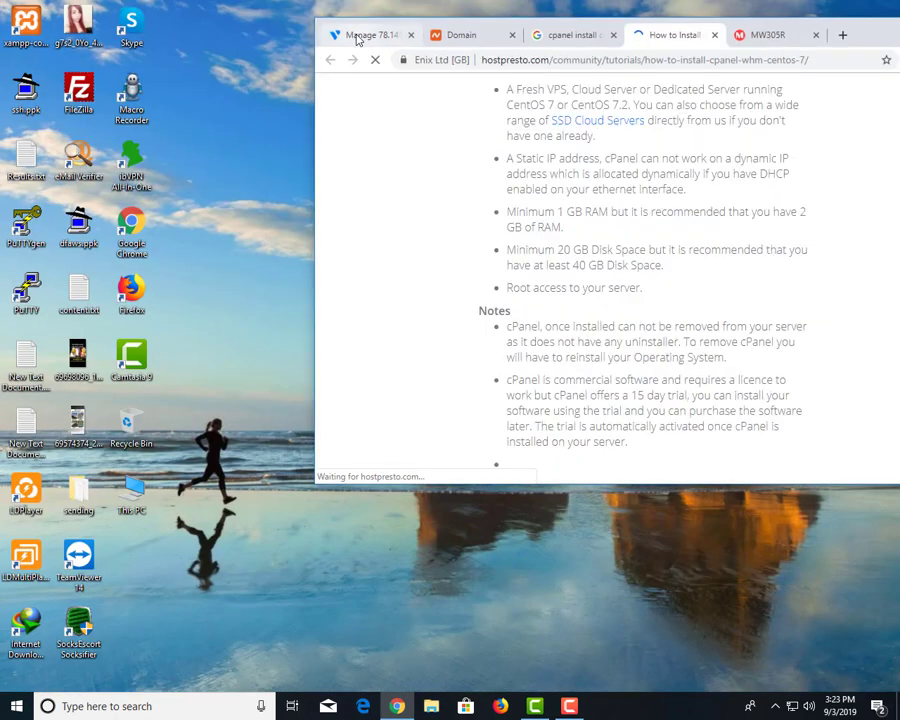
Launch PuTTY and copy the server IP 78.141.198.246 from Vultr.
key(ctrl+1)
double_click(28, 214)
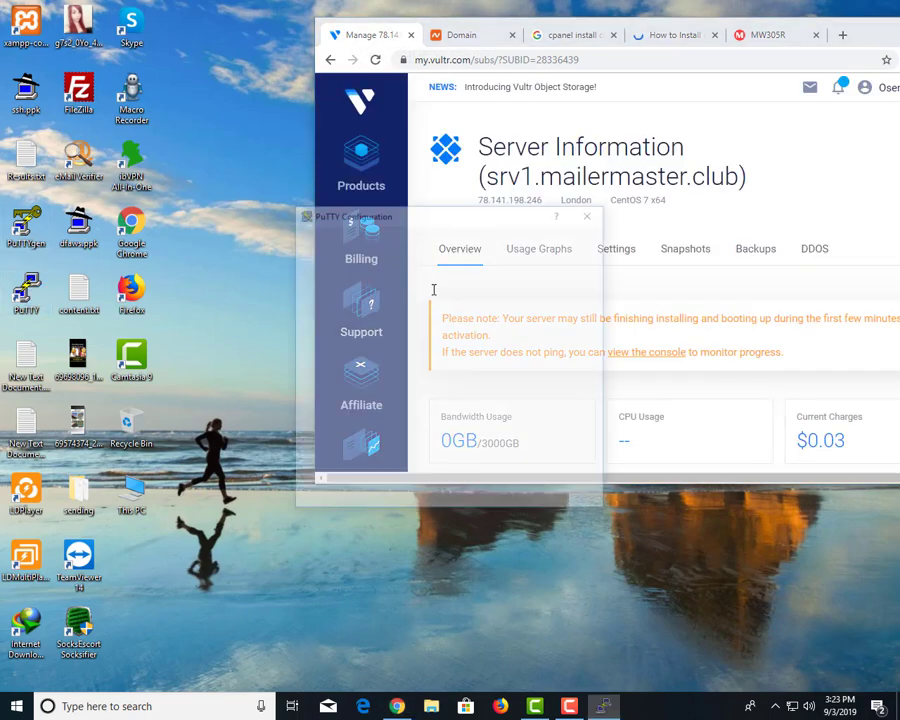
drag(430, 220, 215, 183)
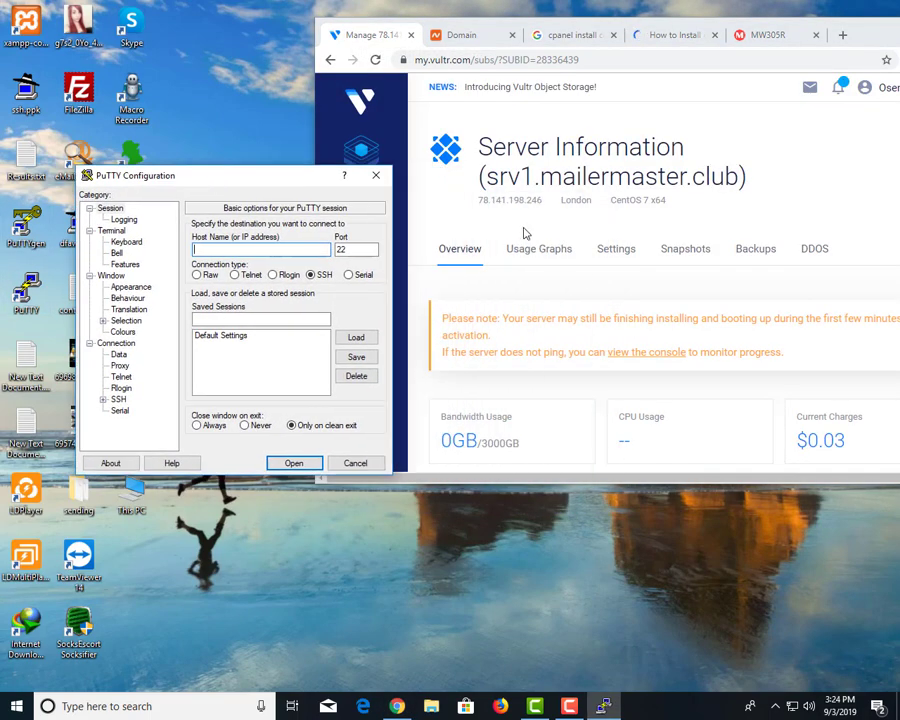
scroll(540, 330, down, 3)
click(518, 340)
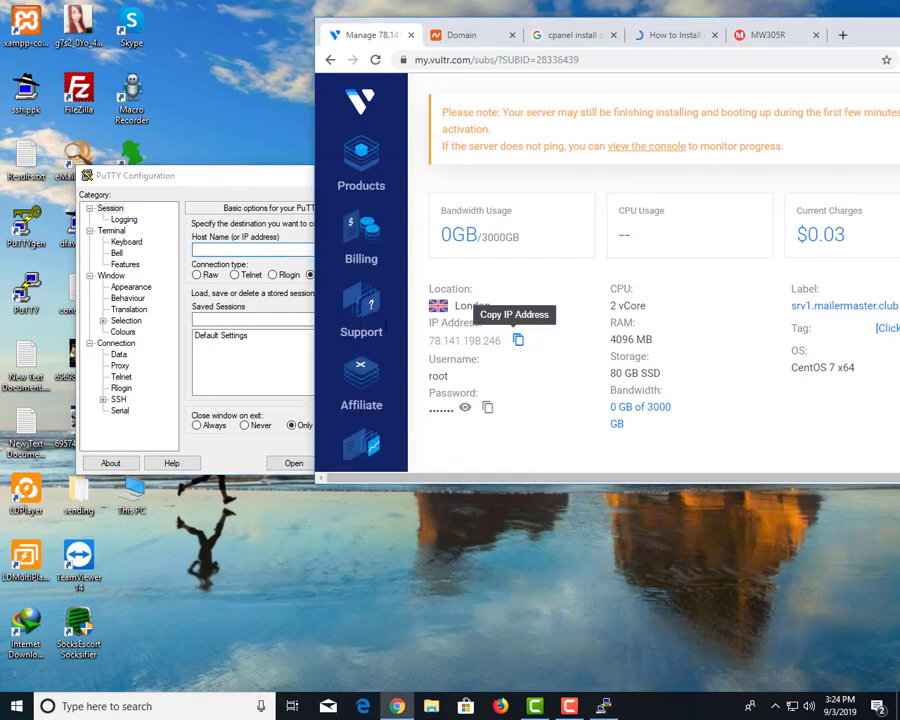
Enter 78.141.198.246 as host name and session name, save the session, and connect.
click(252, 300)
key(ctrl+v)
click(237, 318)
key(ctrl+v)
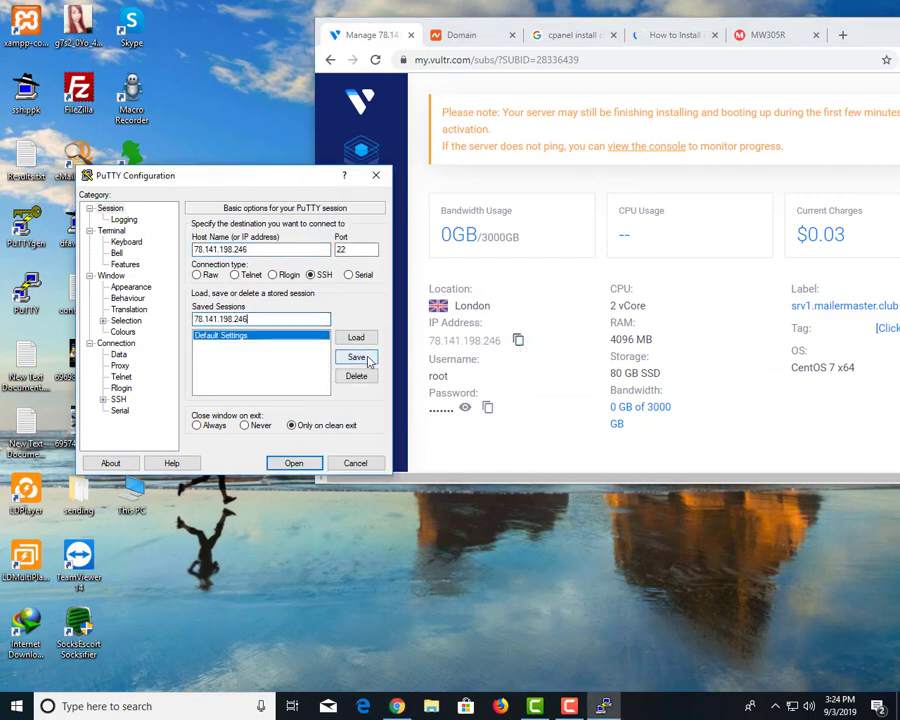
click(356, 357)
click(295, 463)
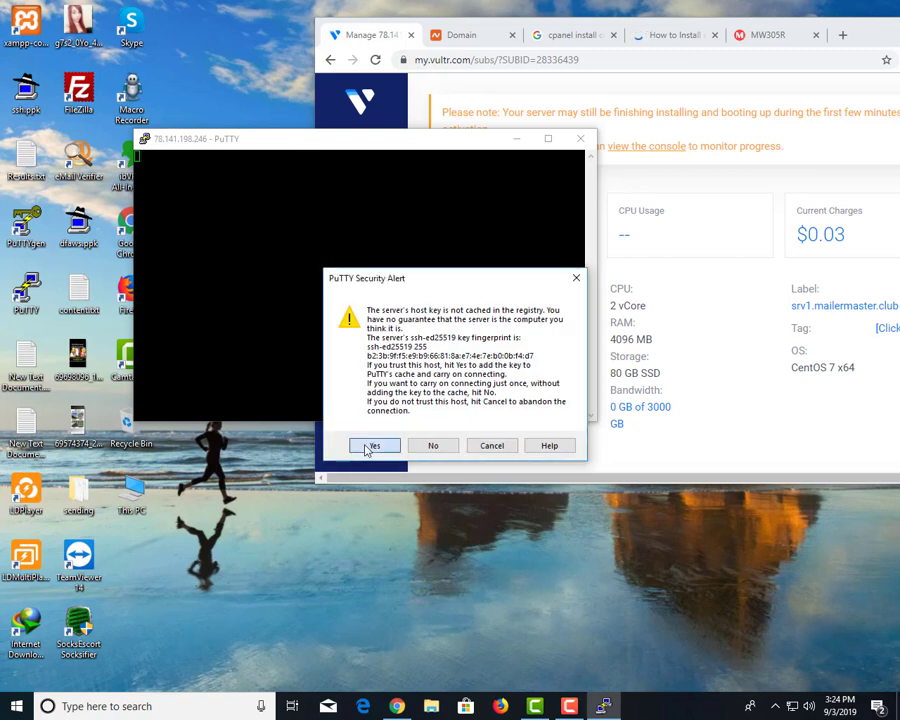
Trust the host key and log in as root with the copied Vultr root password.
click(368, 444)
text(root)
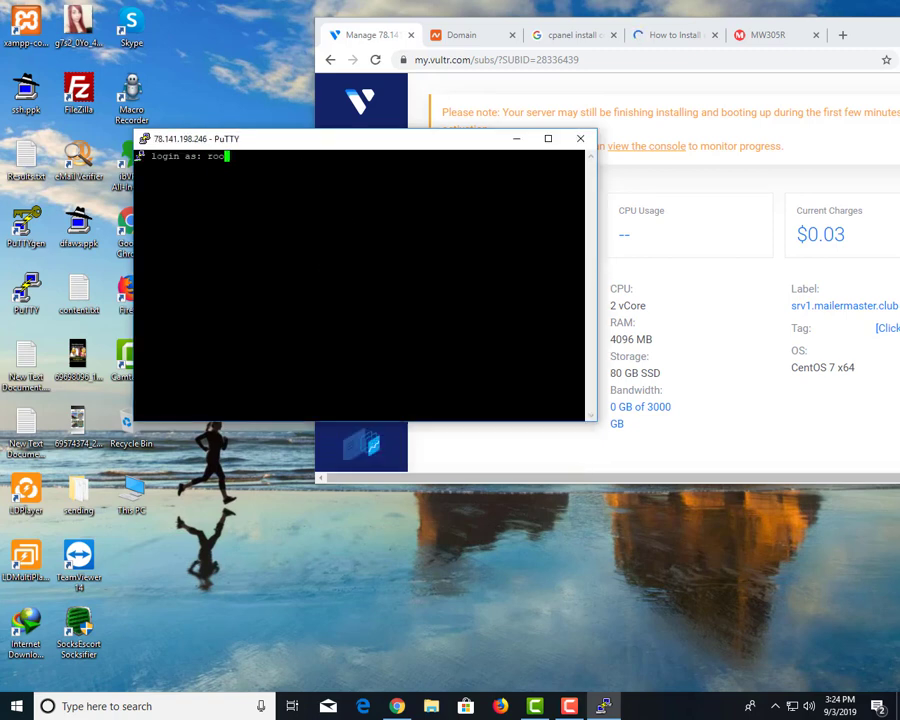
key(Return)
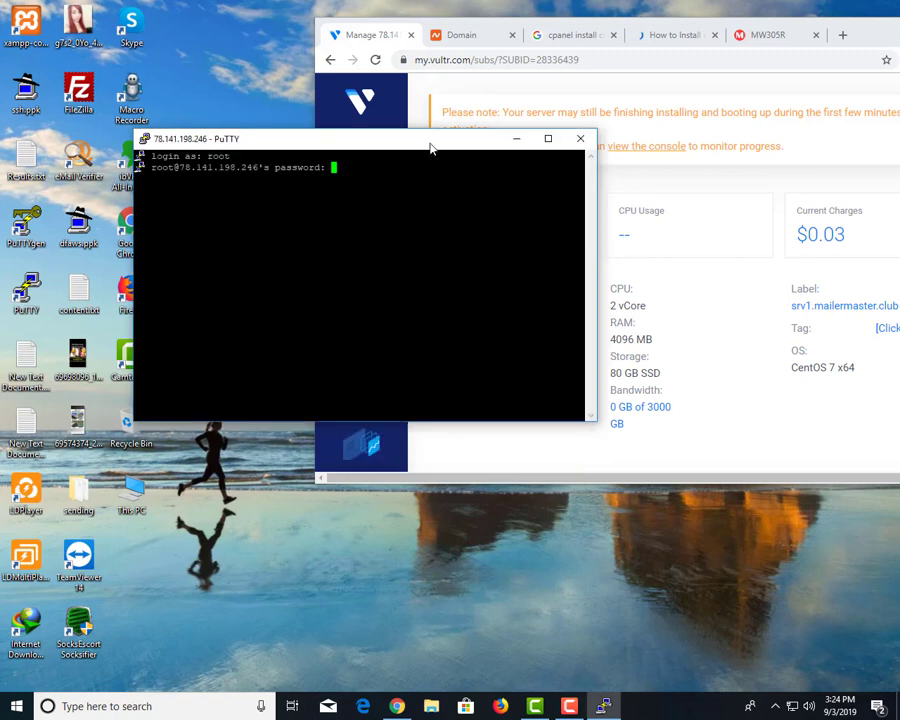
drag(430, 148, 301, 147)
click(537, 362)
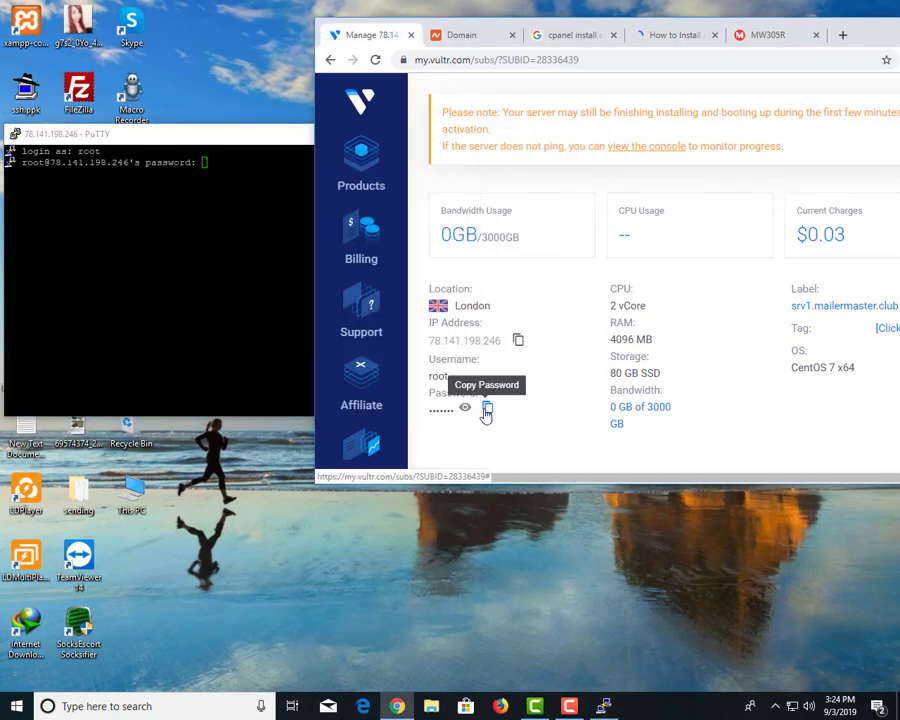
click(486, 410)
key(alt+Tab)
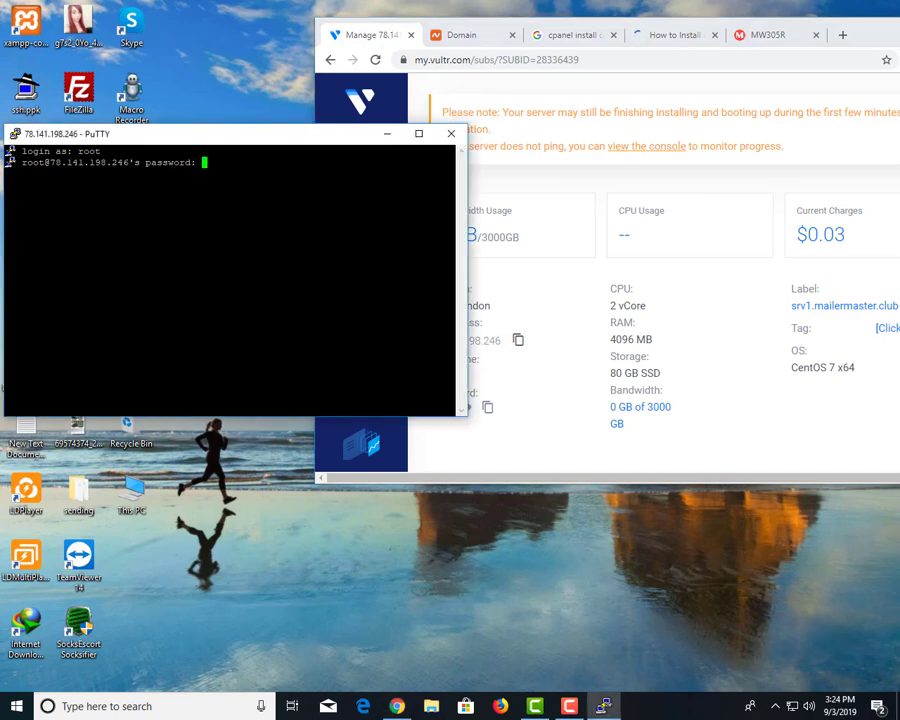
key(Return)
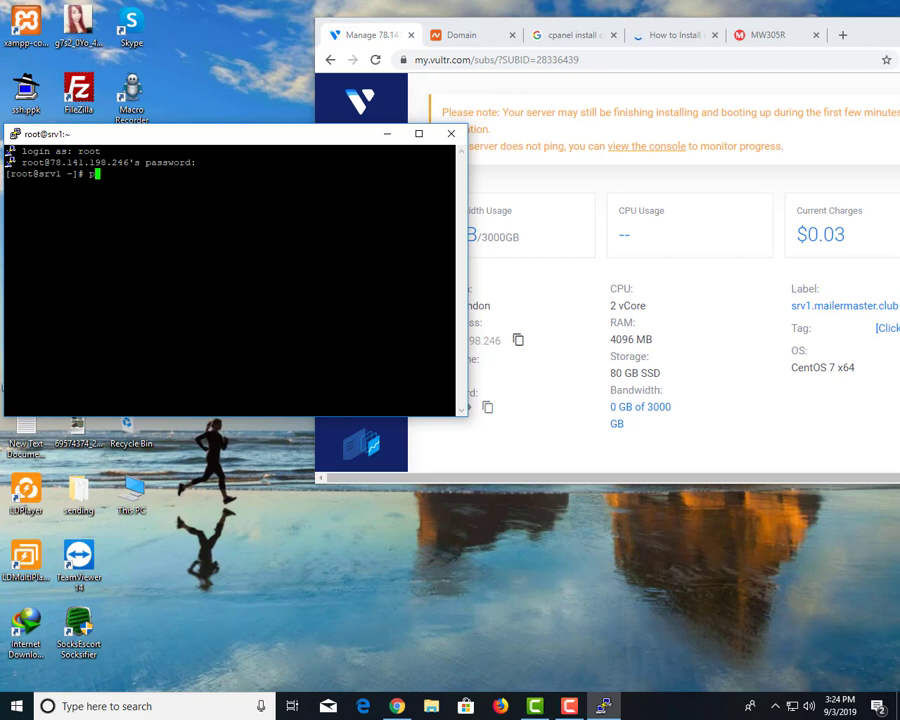
Run passwd and enter the new root password twice.
text(d)
key(Return)
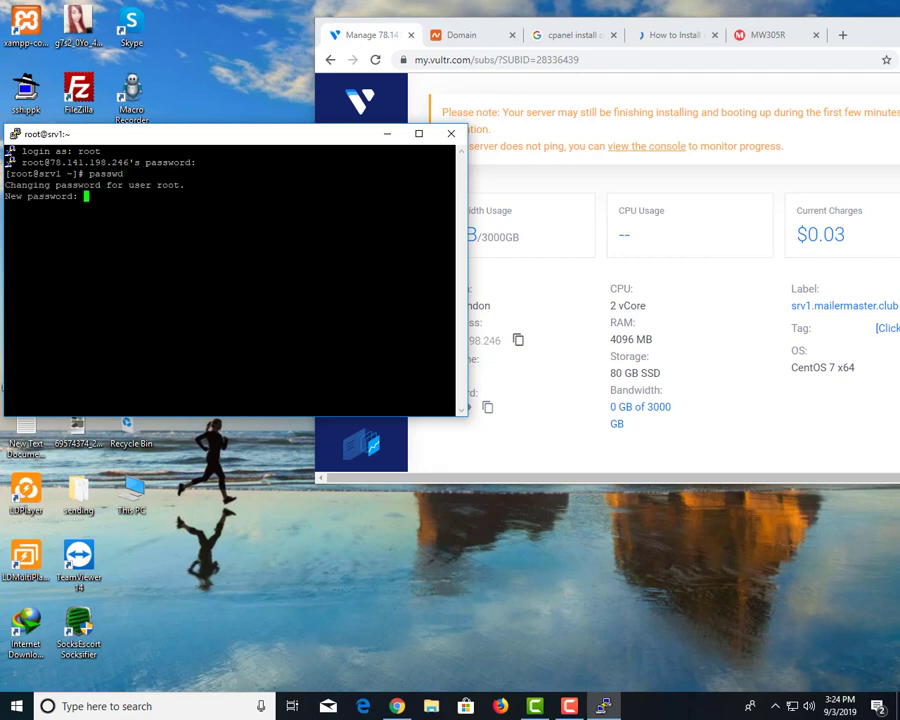
key(Return)
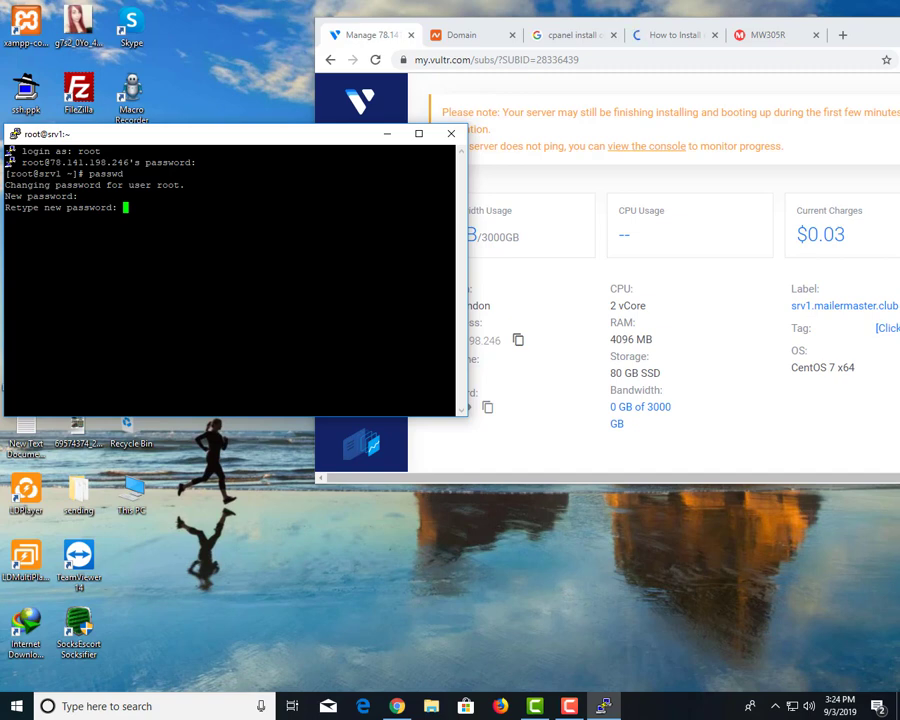
key(Return)
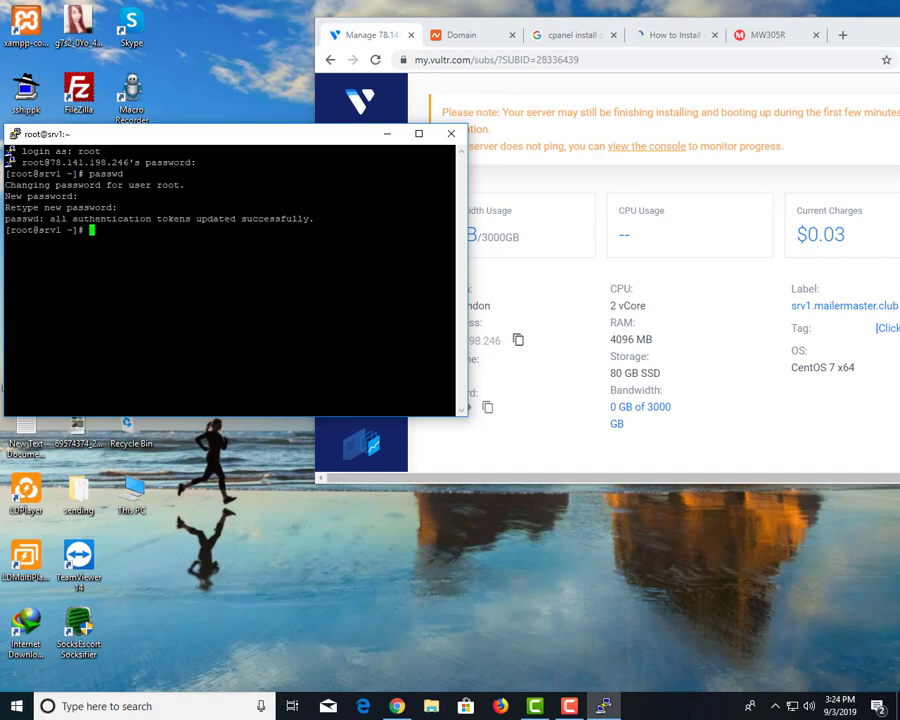
Copy 'yum -y install perl' from the cPanel tutorial and run it in PuTTY.
click(466, 22)
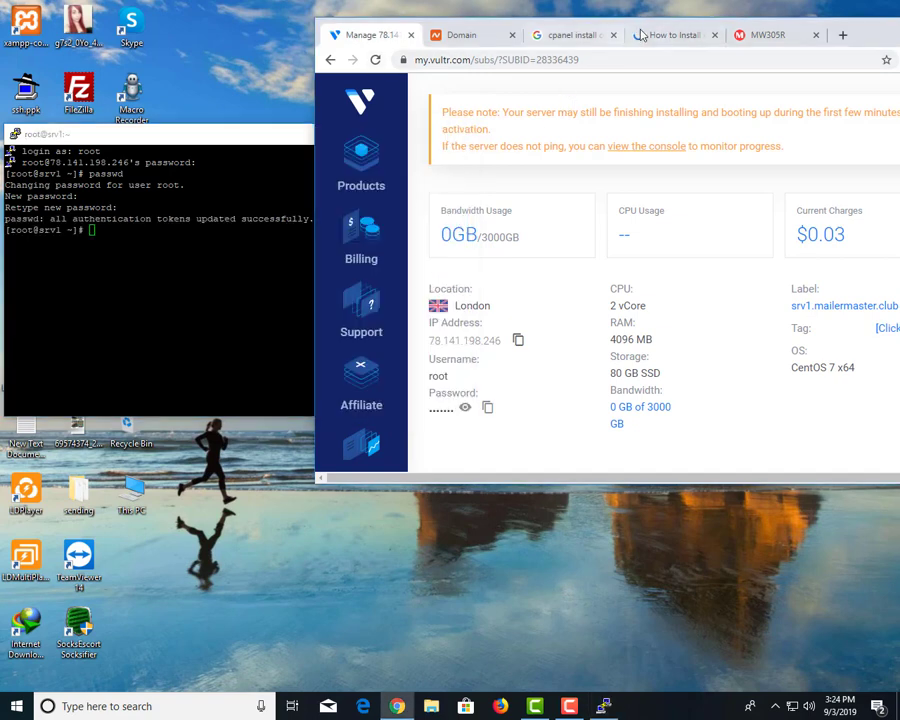
click(641, 35)
scroll(565, 143, up, 3)
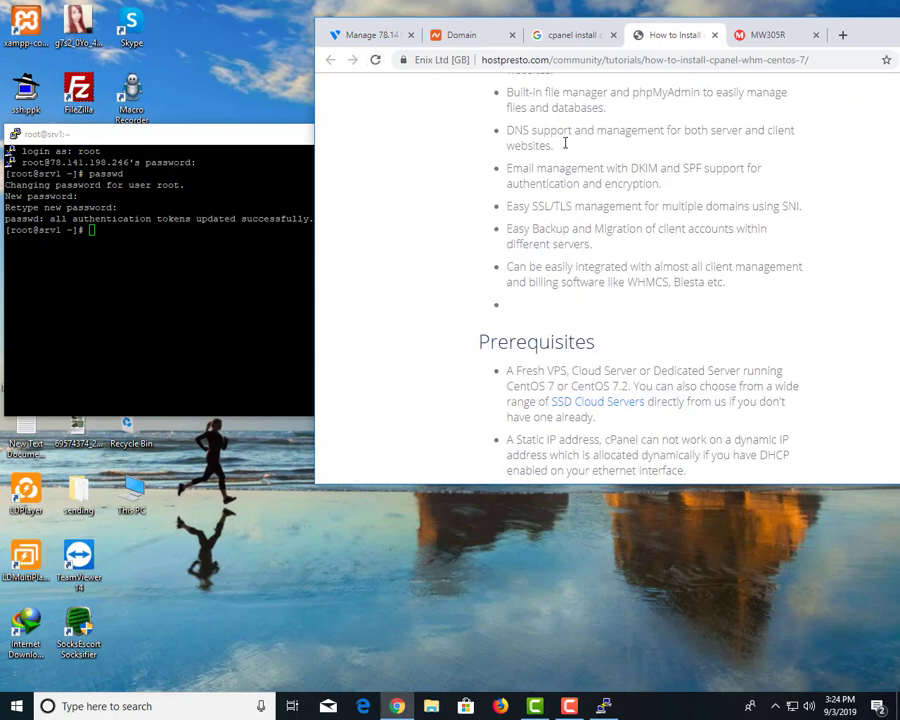
scroll(565, 143, down, 10)
triple_click(577, 125)
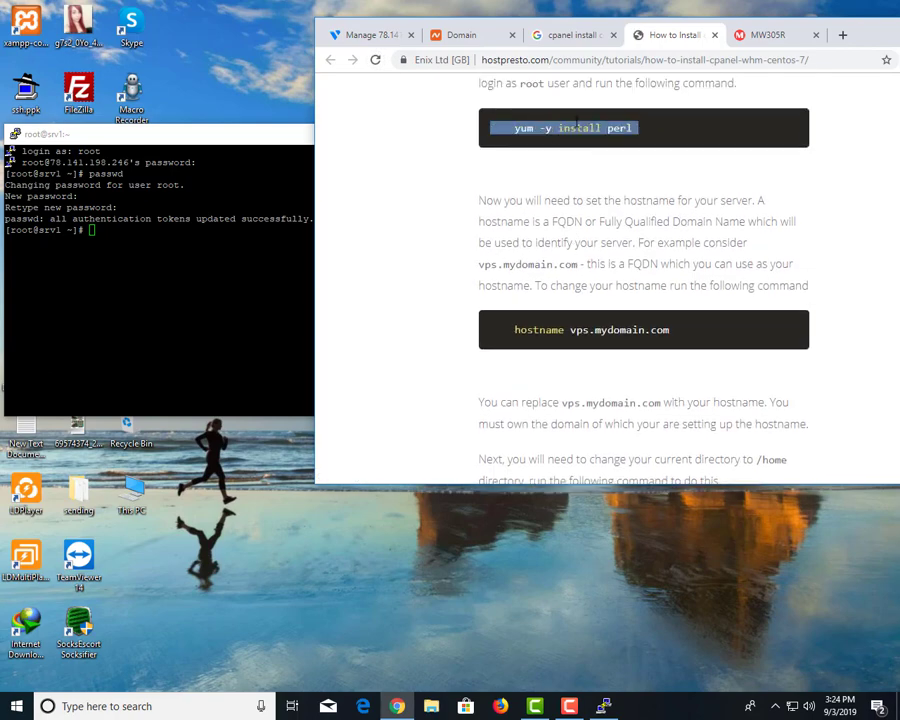
key(ctrl+c)
right_click(200, 300)
key(Return)
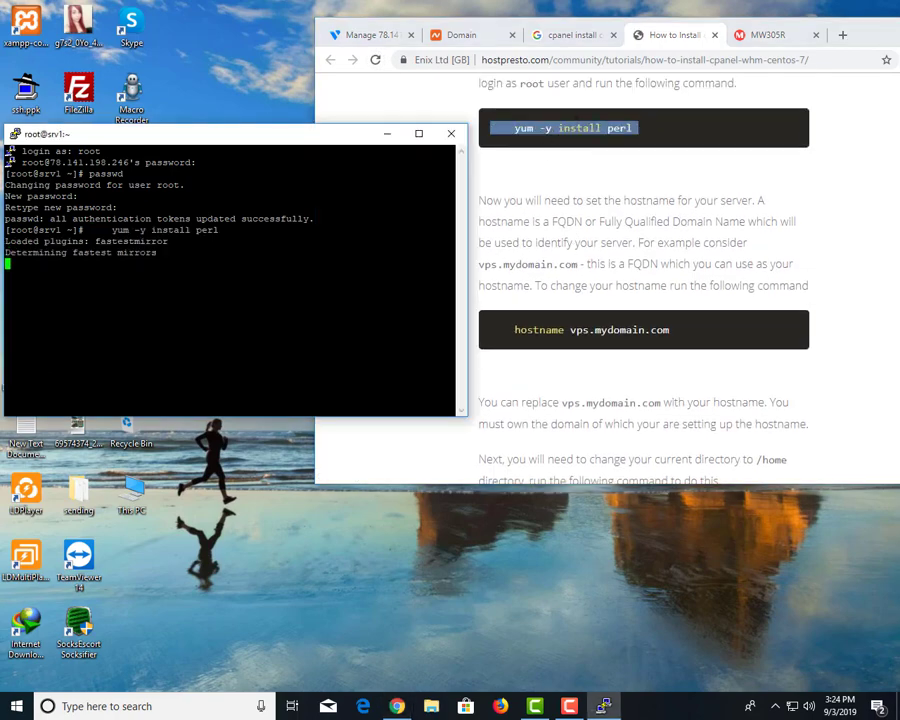
Rearrange the terminal and tutorial windows while yum installs Perl to completion.
drag(258, 137, 310, 125)
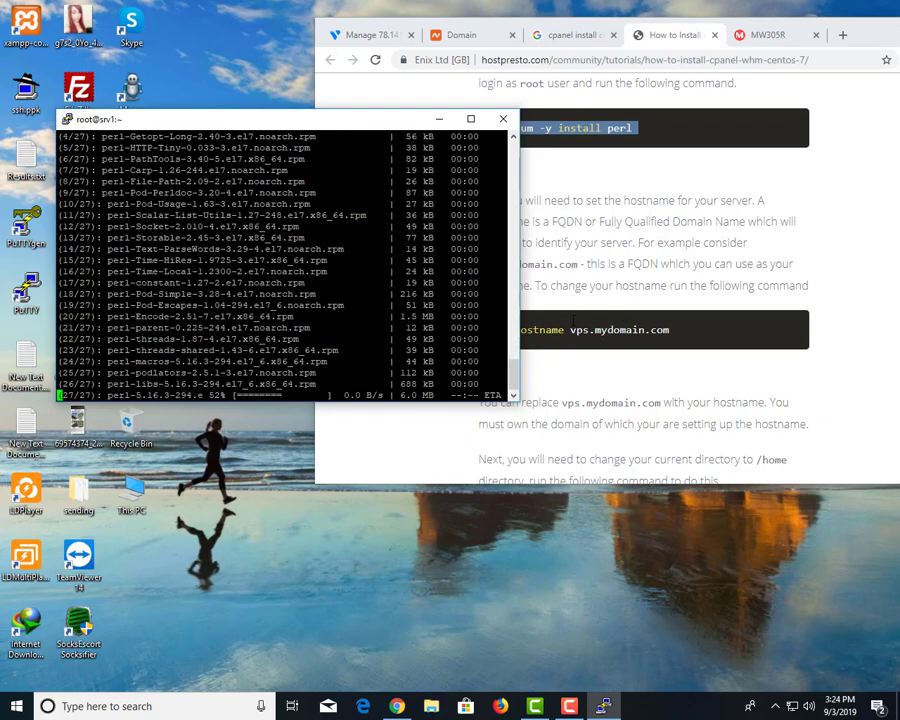
drag(255, 127, 222, 119)
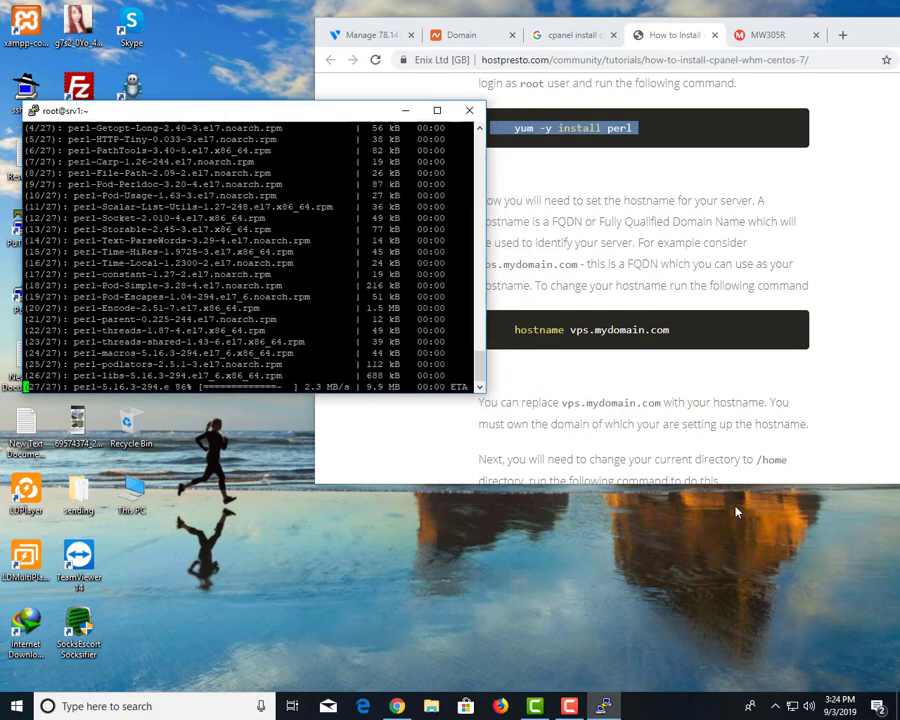
click(700, 470)
scroll(643, 428, down, 15)
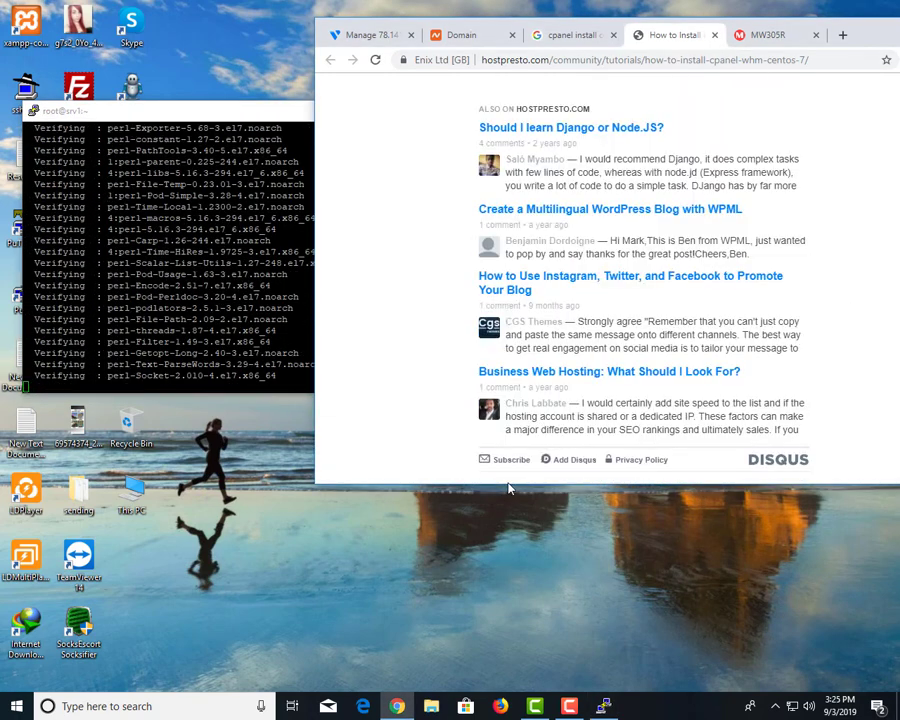
double_click(504, 485)
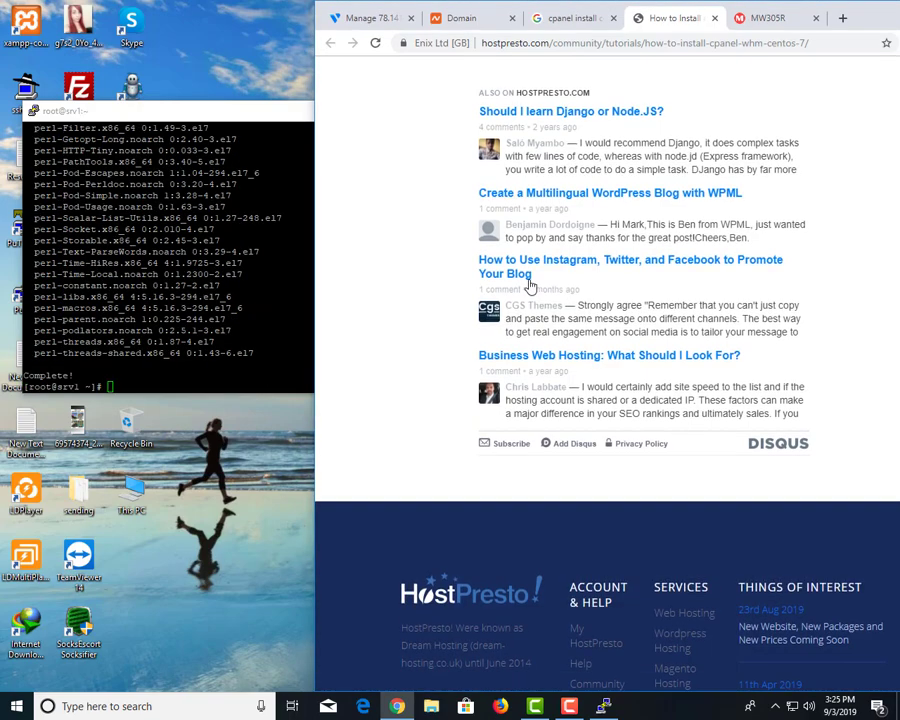
scroll(540, 345, up, 20)
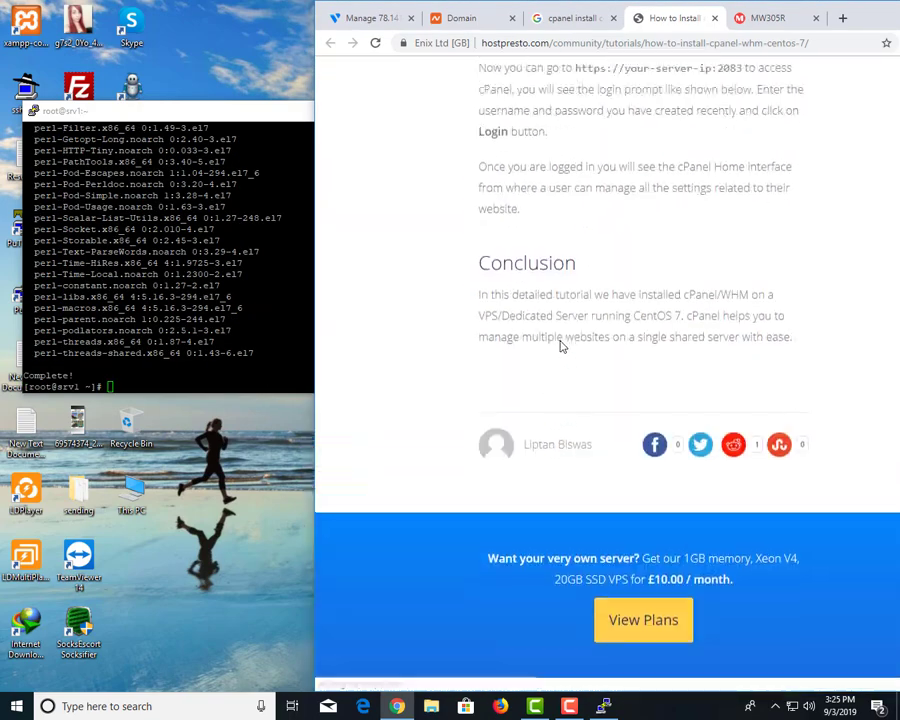
scroll(565, 372, up, 20)
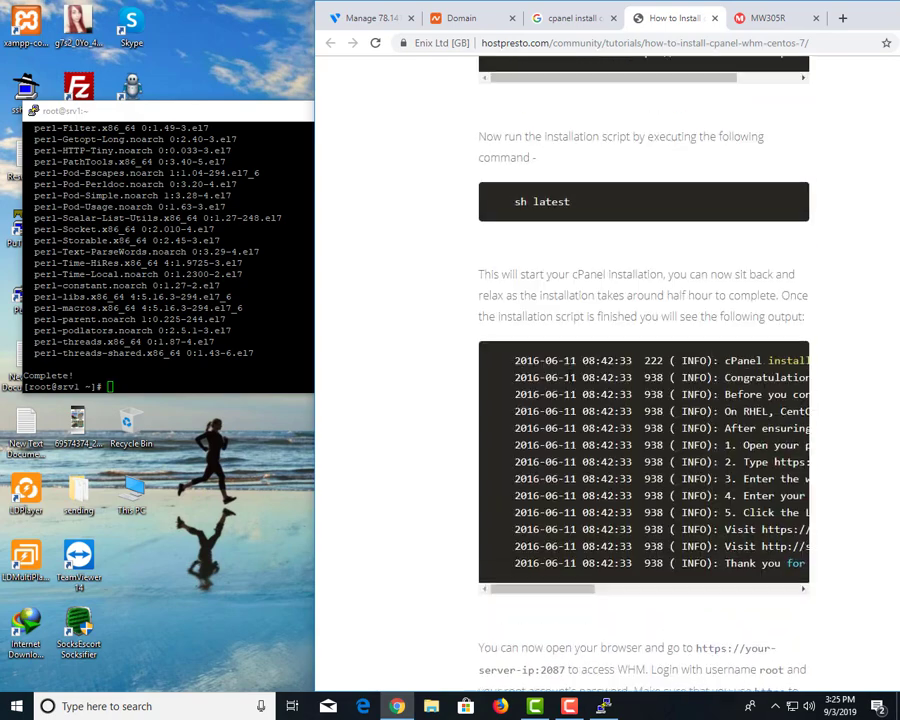
Paste the tutorial's example hostname command for editing and copy the server hostname from Vultr.
triple_click(585, 422)
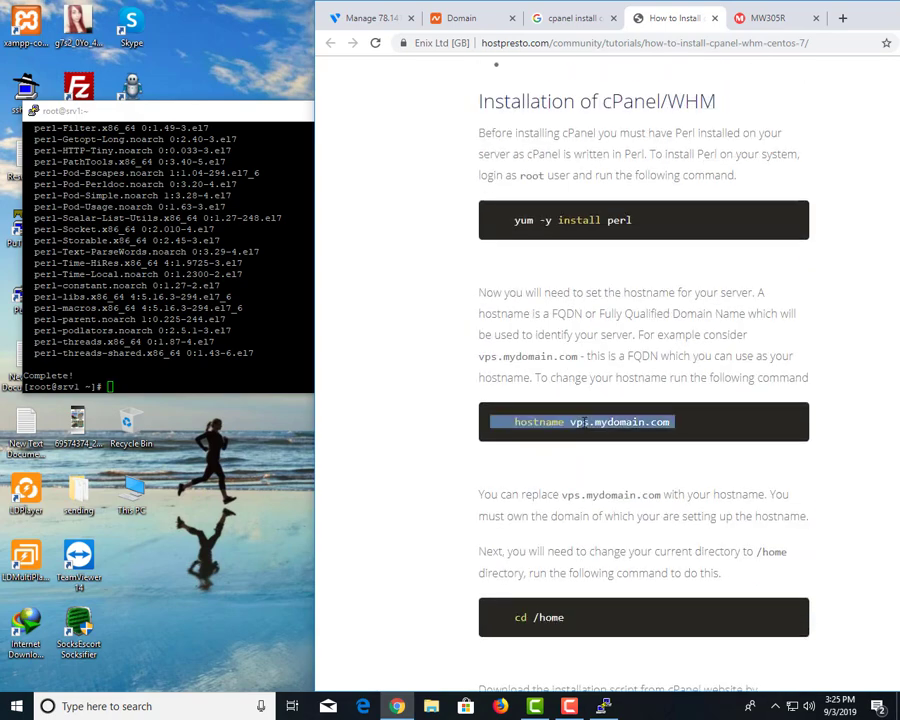
click(570, 18)
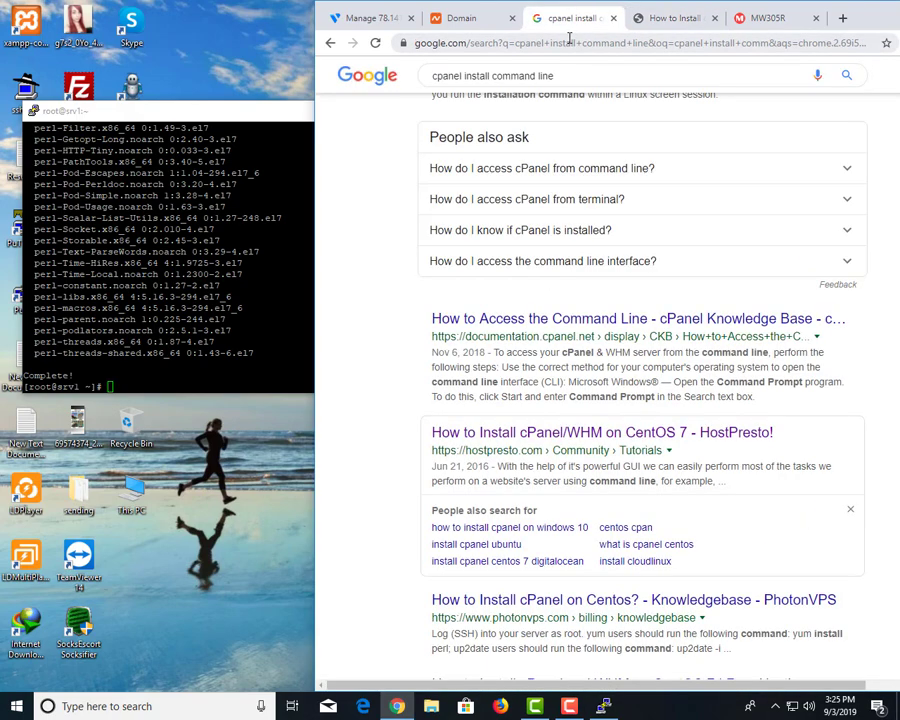
click(569, 40)
key(ctrl+v)
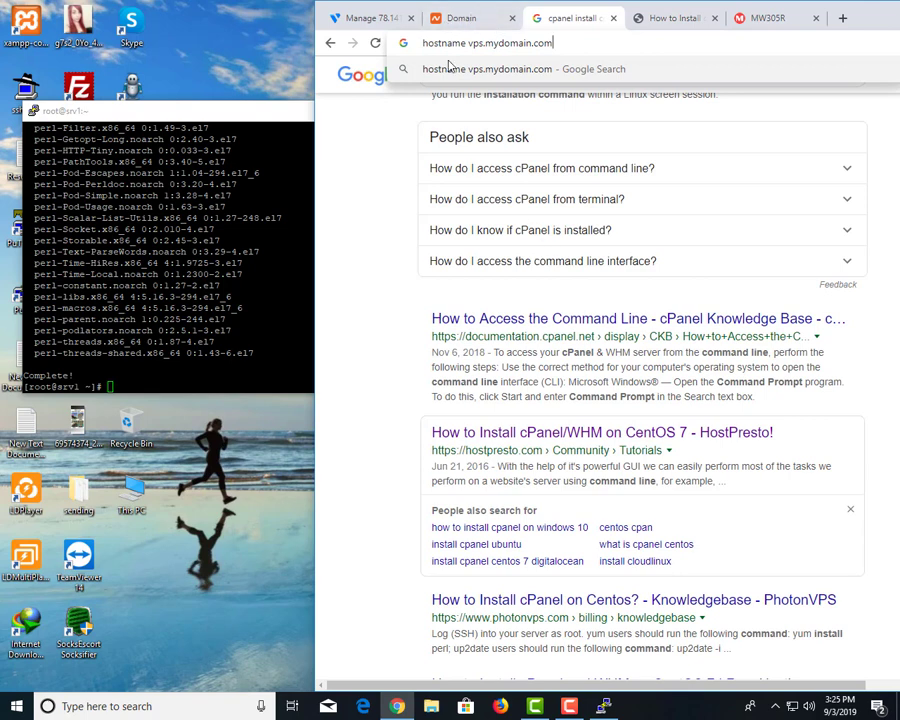
click(346, 22)
scroll(524, 163, up, 1)
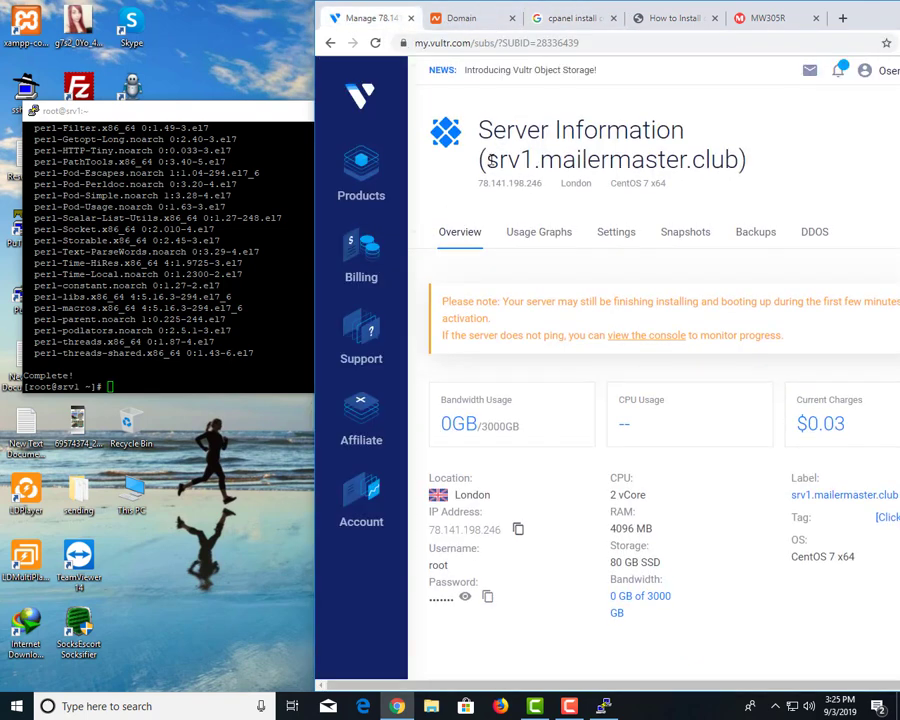
drag(484, 163, 691, 137)
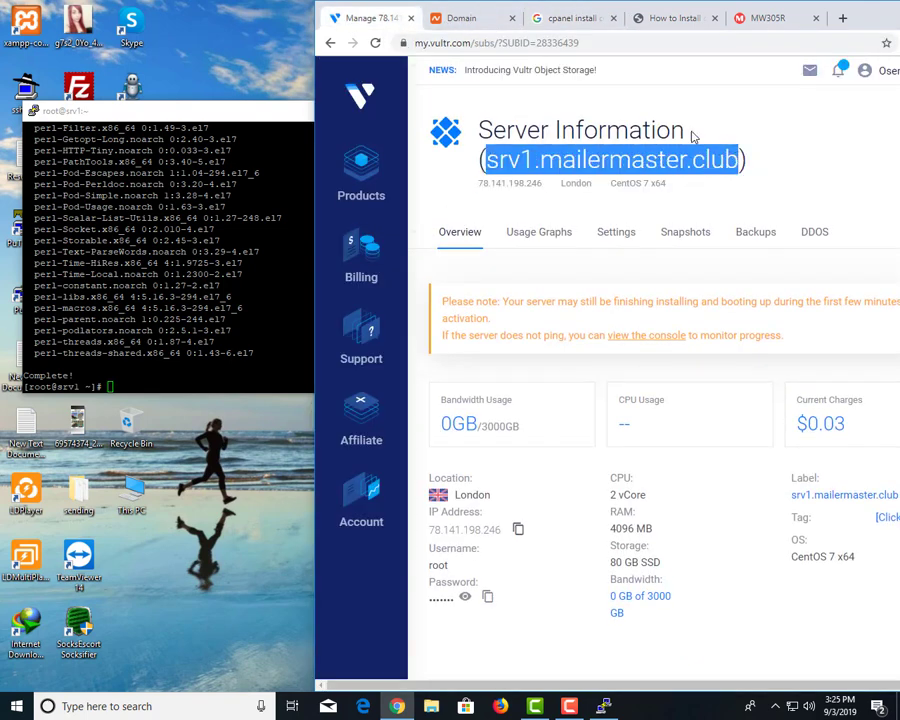
click(465, 18)
Change the command's hostname to srv1.mailermaster.club and run it at the root prompt.
click(555, 18)
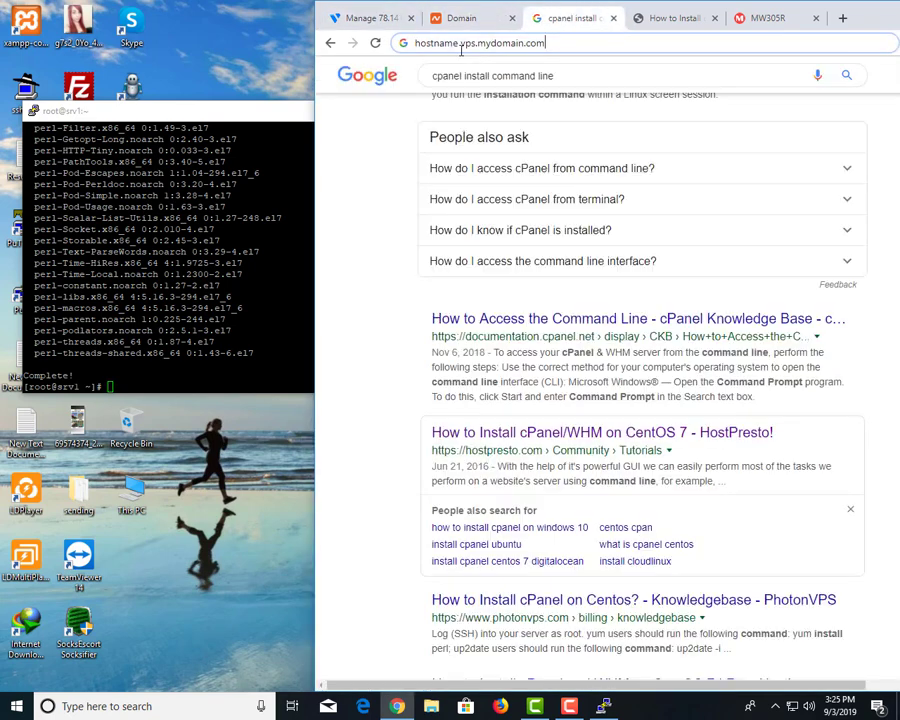
drag(463, 43, 545, 43)
key(ctrl+v)
key(ctrl+a)
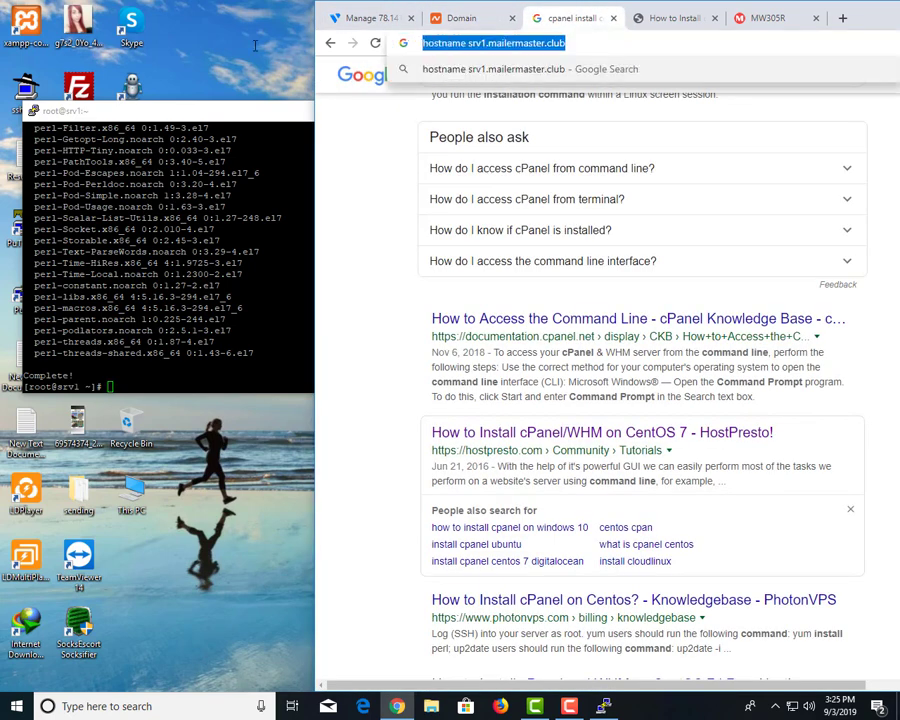
key(ctrl+c)
right_click(250, 300)
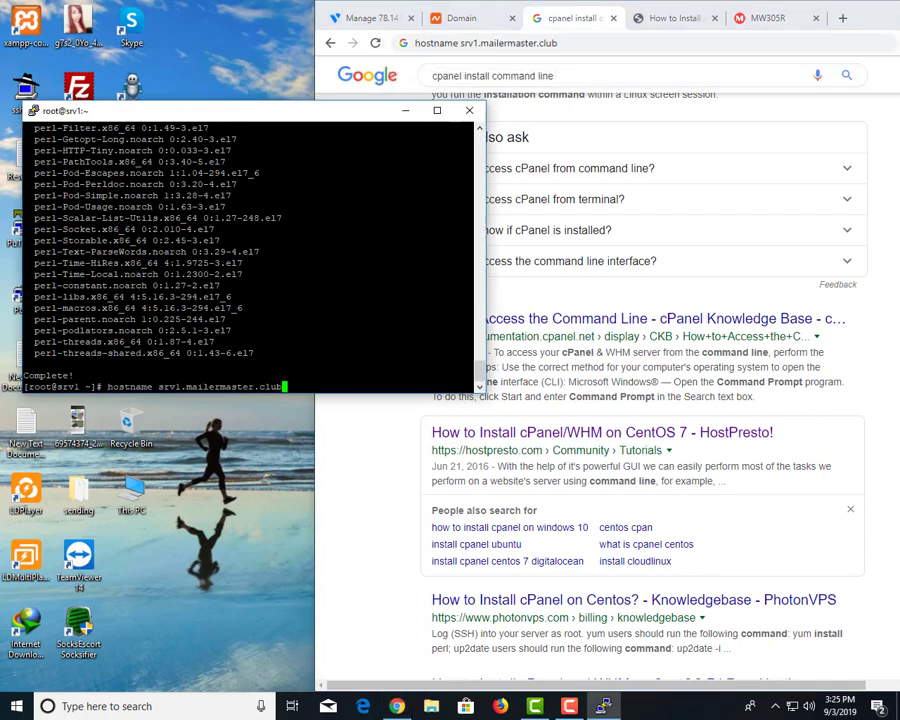
key(Return)
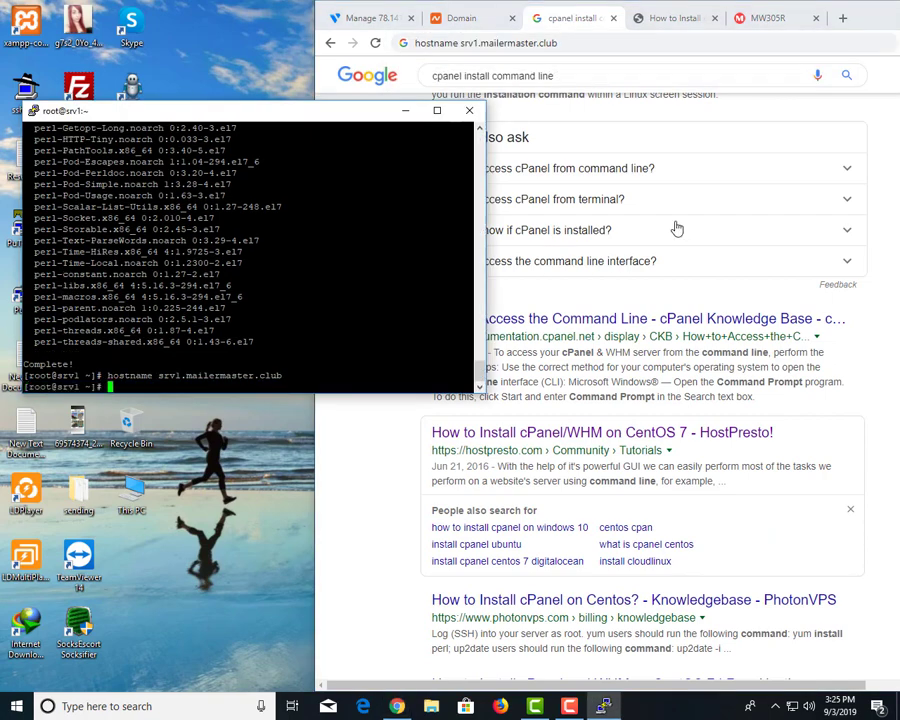
click(668, 20)
Change into the /home directory with cd /home.
scroll(602, 265, down, 3)
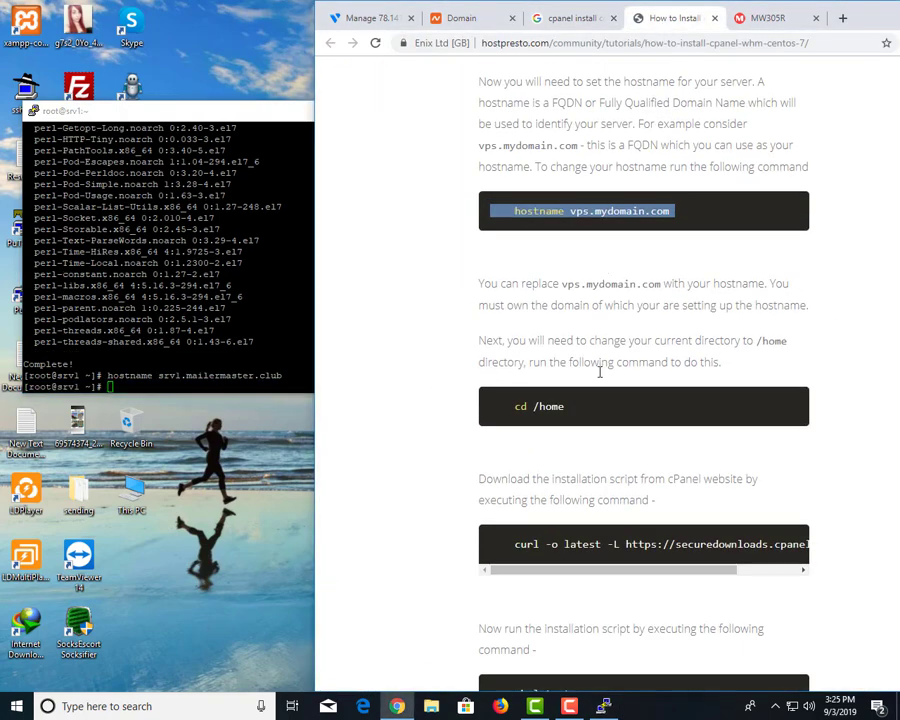
drag(577, 410, 558, 408)
click(312, 150)
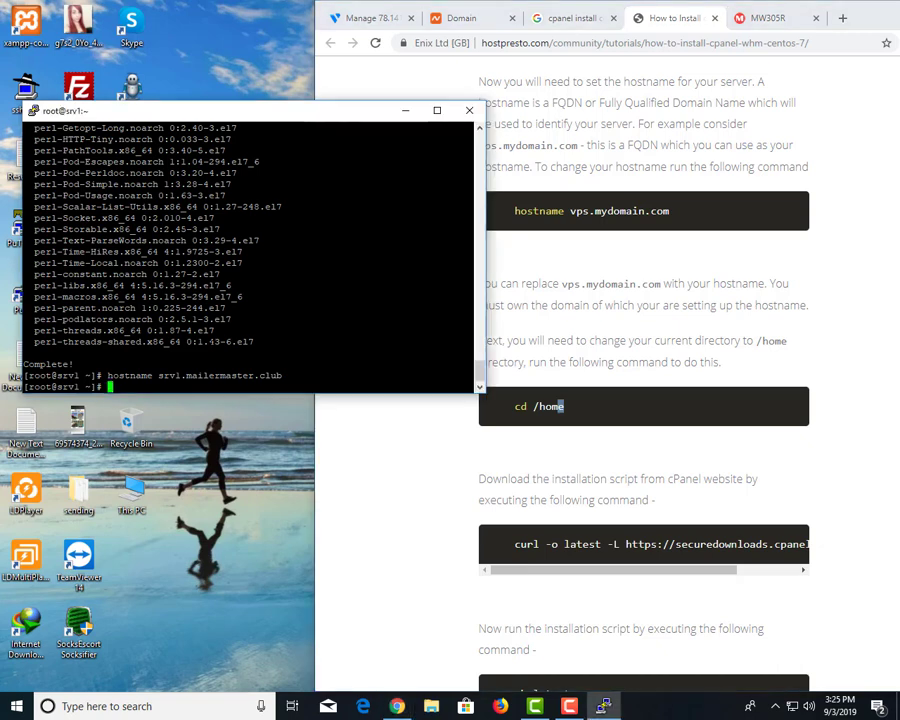
text(cd /home)
key(BackSpace)
key(BackSpace)
key(BackSpace)
text(ome)
key(Return)
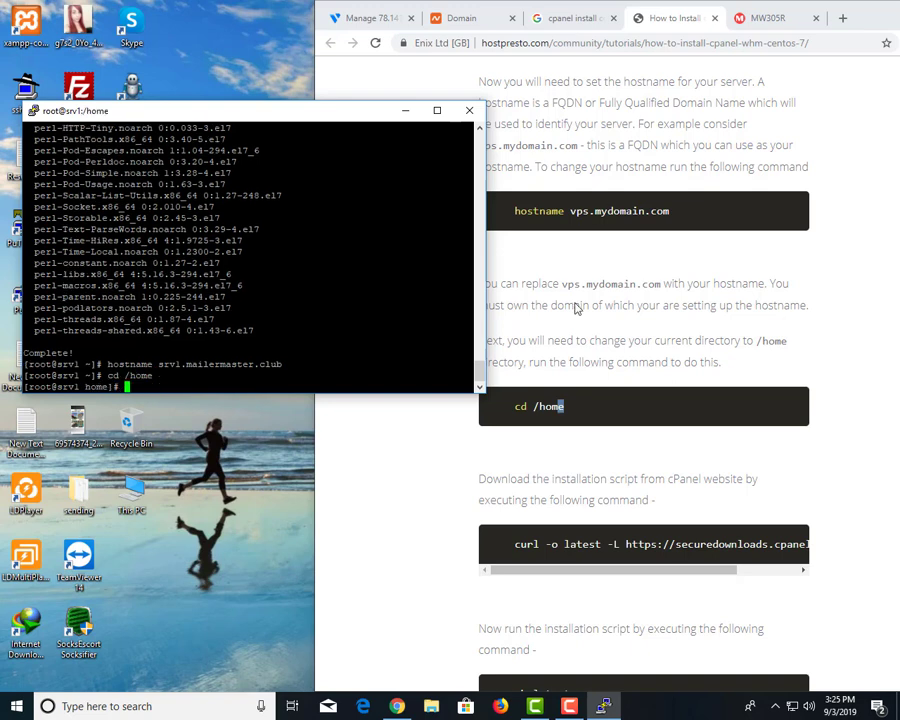
Download the cPanel installer with the tutorial's curl -o latest command.
drag(514, 544, 805, 552)
key(alt+Tab)
key(shift+Insert)
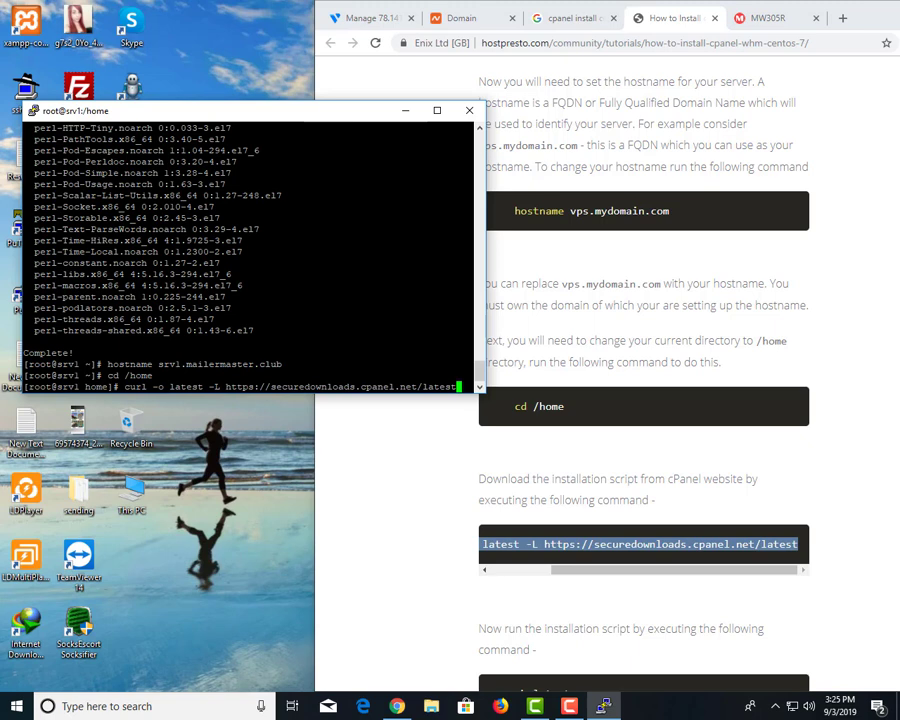
key(Return)
Run sh latest to start the cPanel & WHM installer.
scroll(617, 498, down, 3)
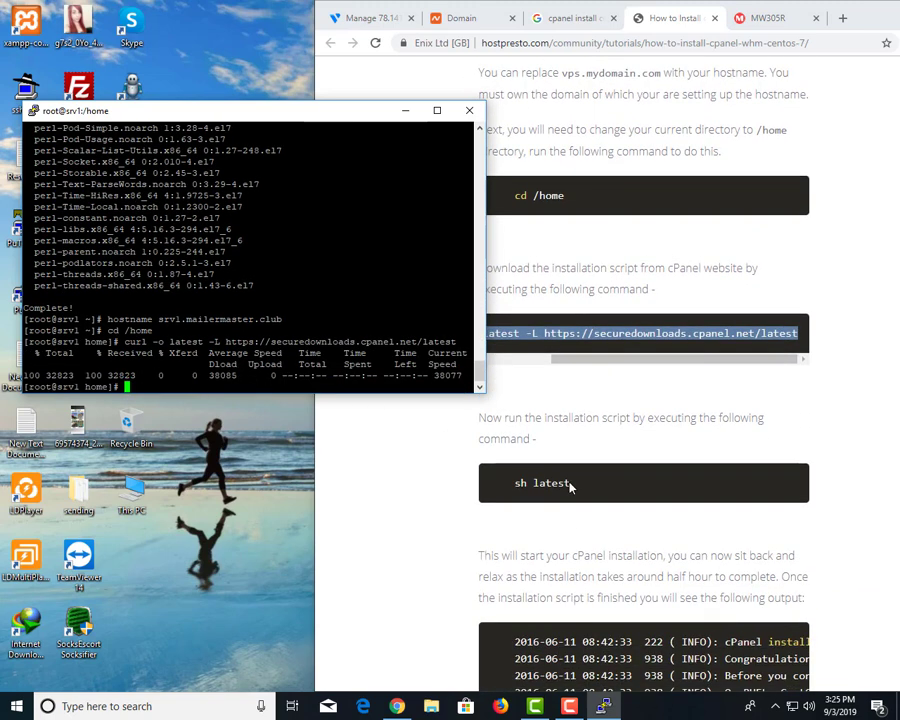
drag(577, 482, 510, 483)
click(290, 387)
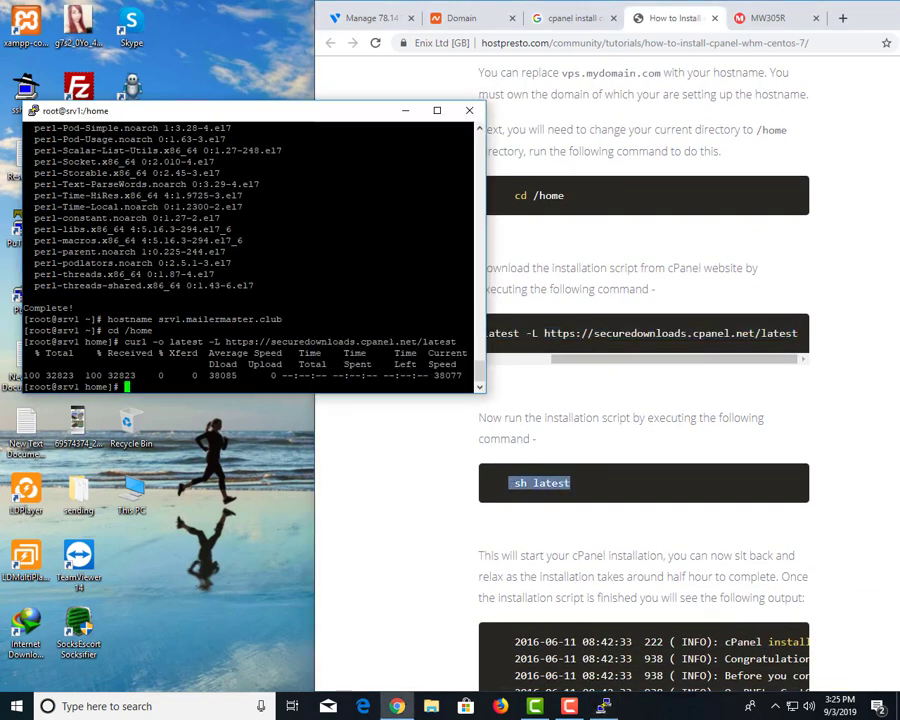
right_click(290, 387)
key(Return)
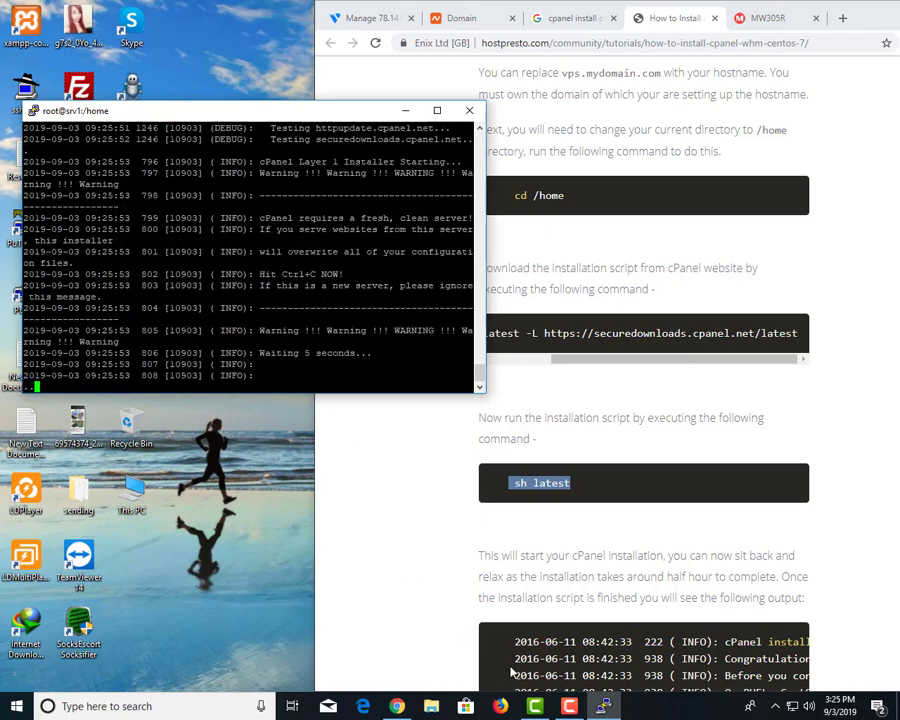
click(572, 706)
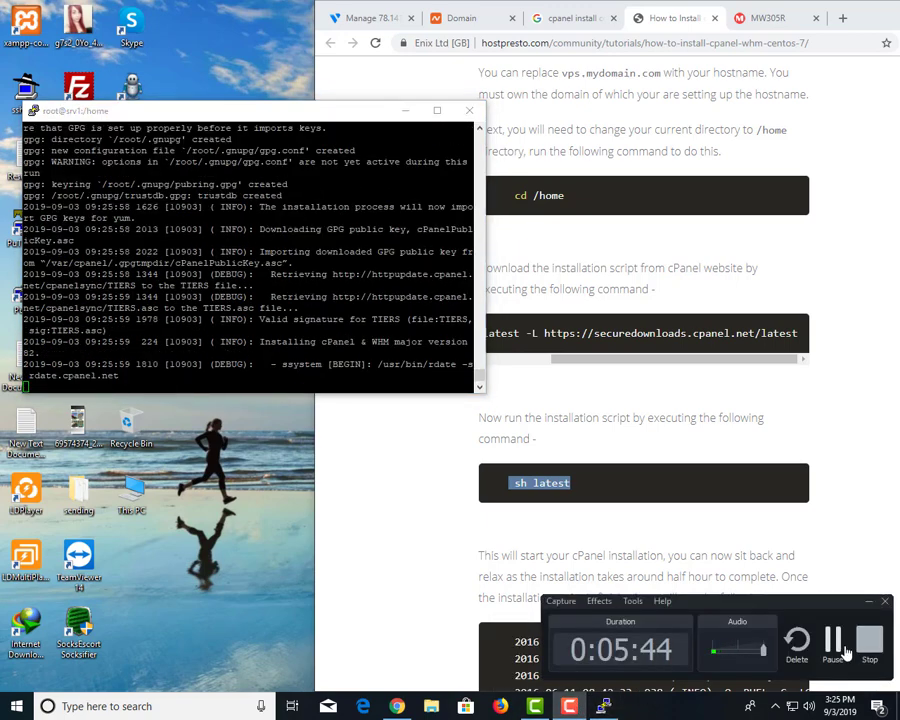
click(570, 706)
click(603, 706)
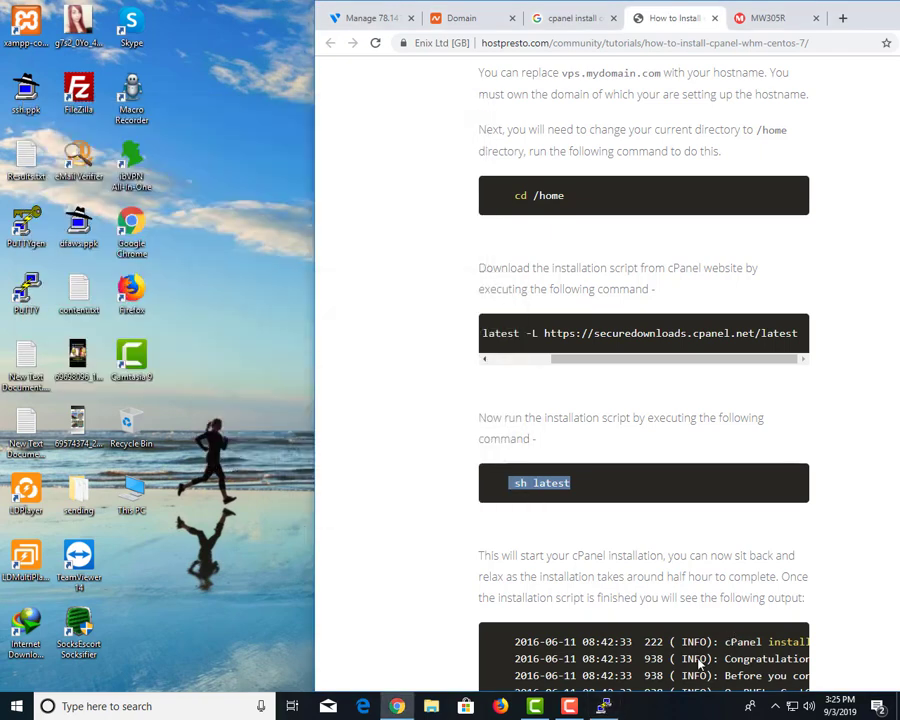
Copy /root/installer.lock from the installer log and search Google for it.
click(603, 706)
click(570, 706)
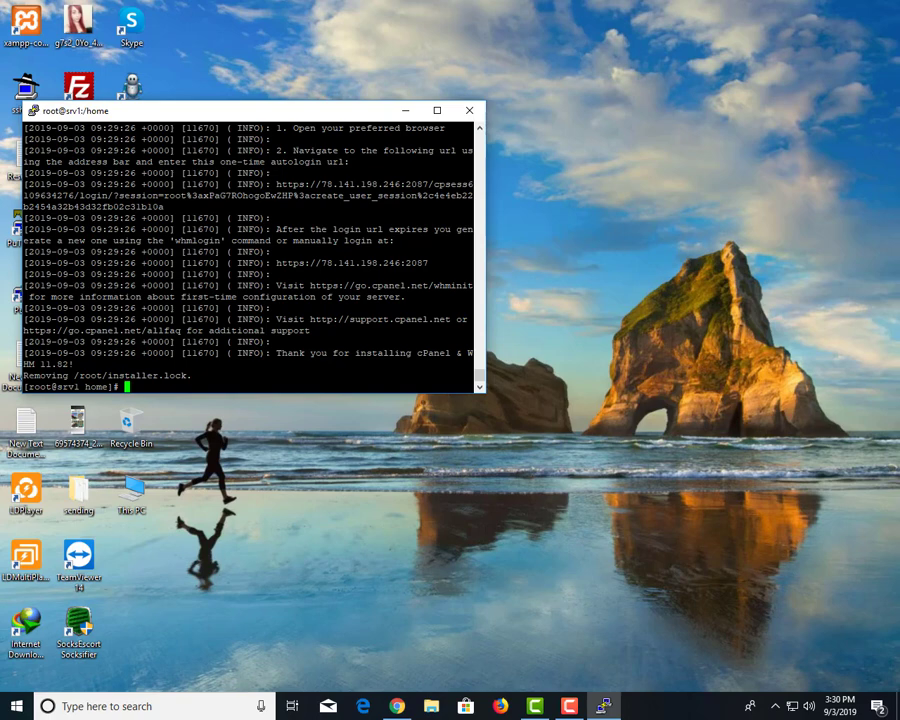
drag(73, 375, 176, 375)
key(Return)
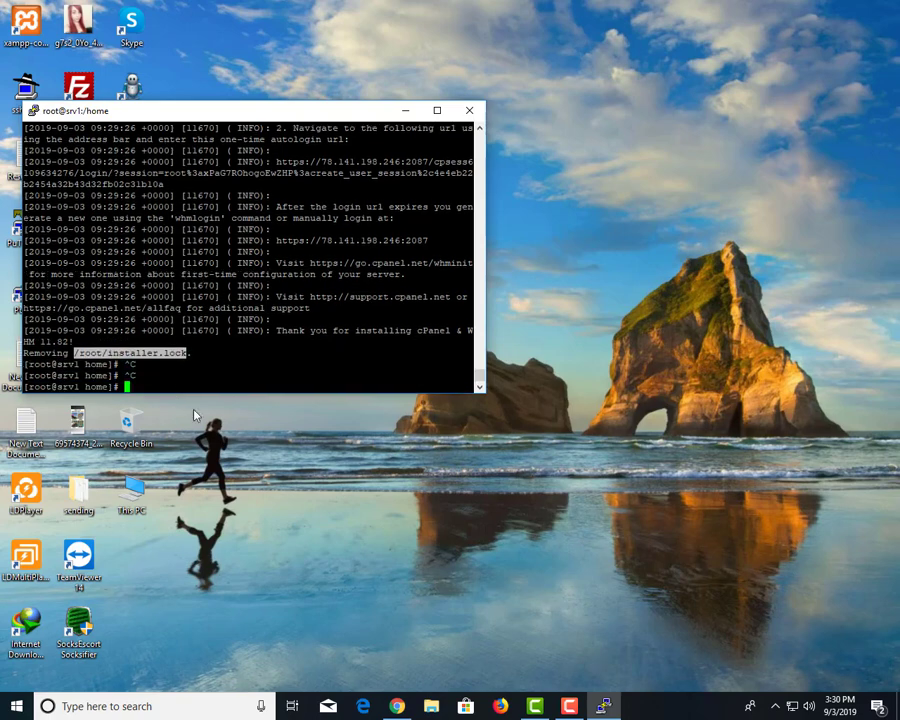
key(ctrl+c)
key(alt+Tab)
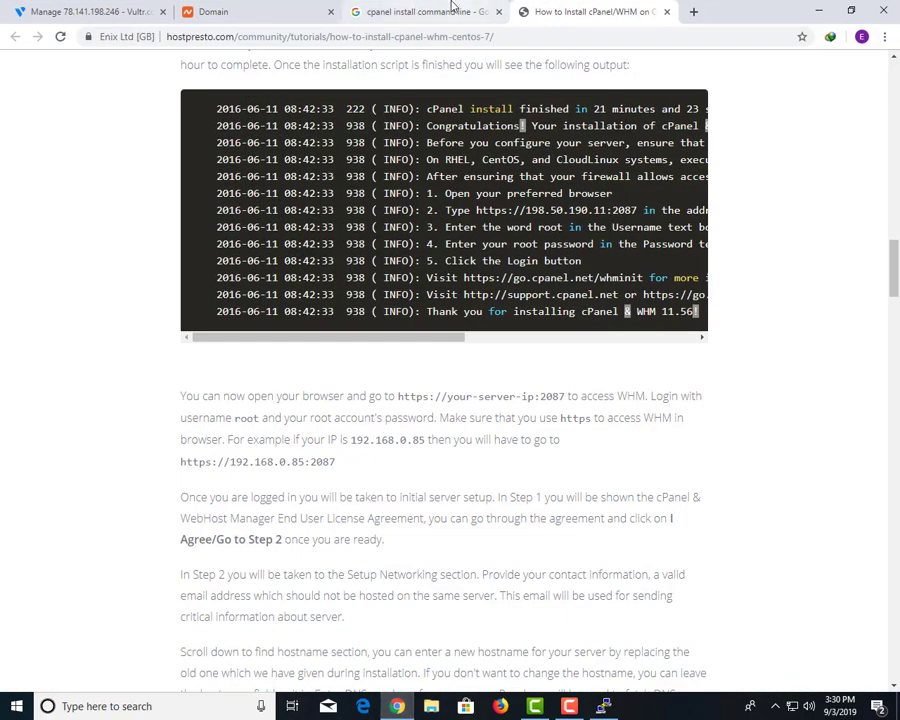
click(413, 5)
click(436, 36)
key(ctrl+v)
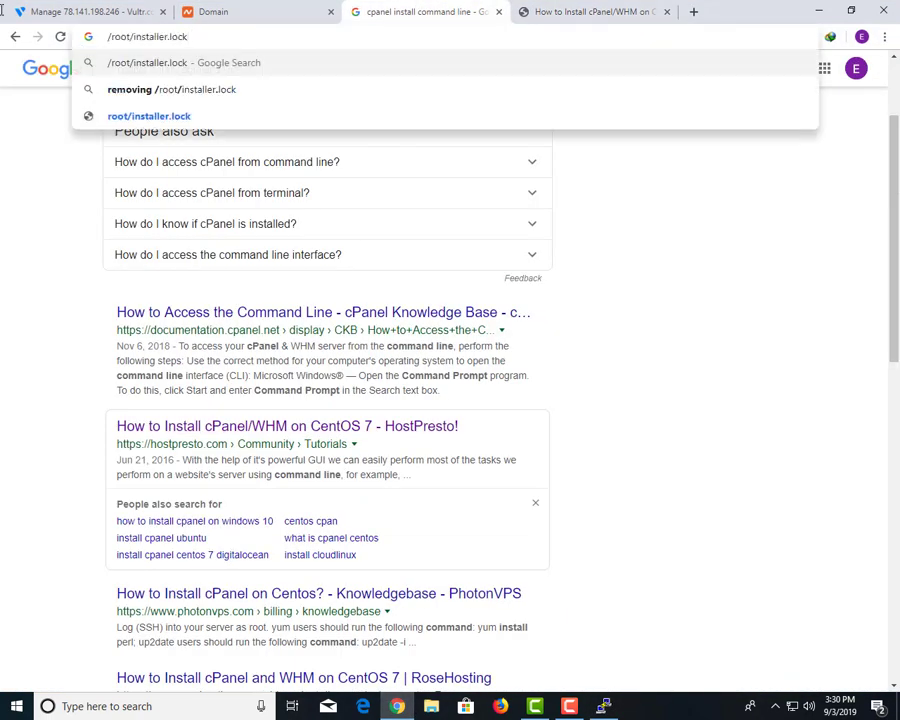
key(Return)
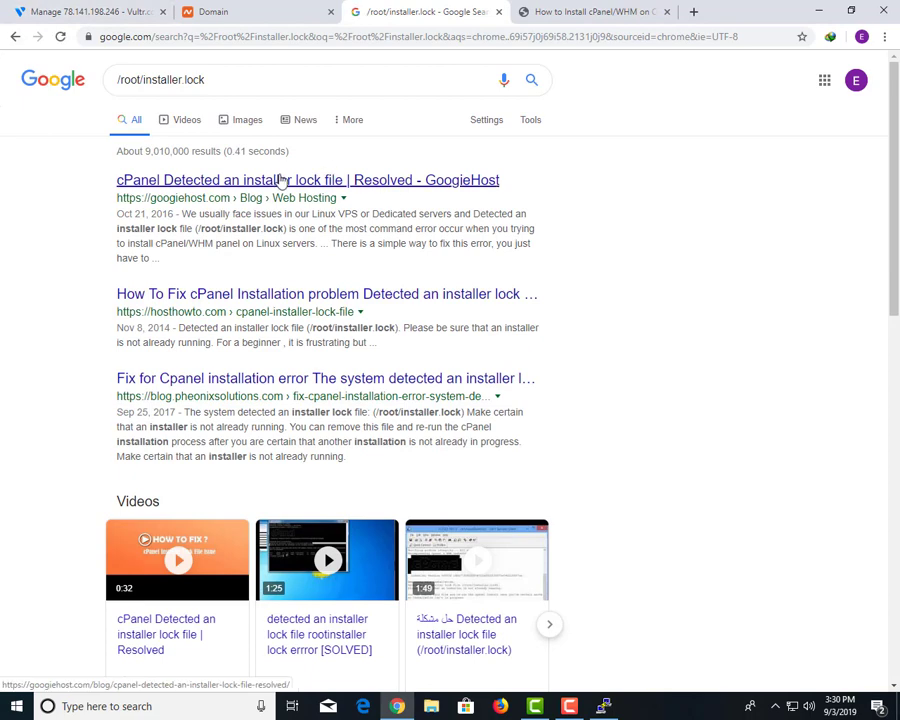
Open the googiehost article and select its rm -rf /root/installer.lock command.
click(282, 180)
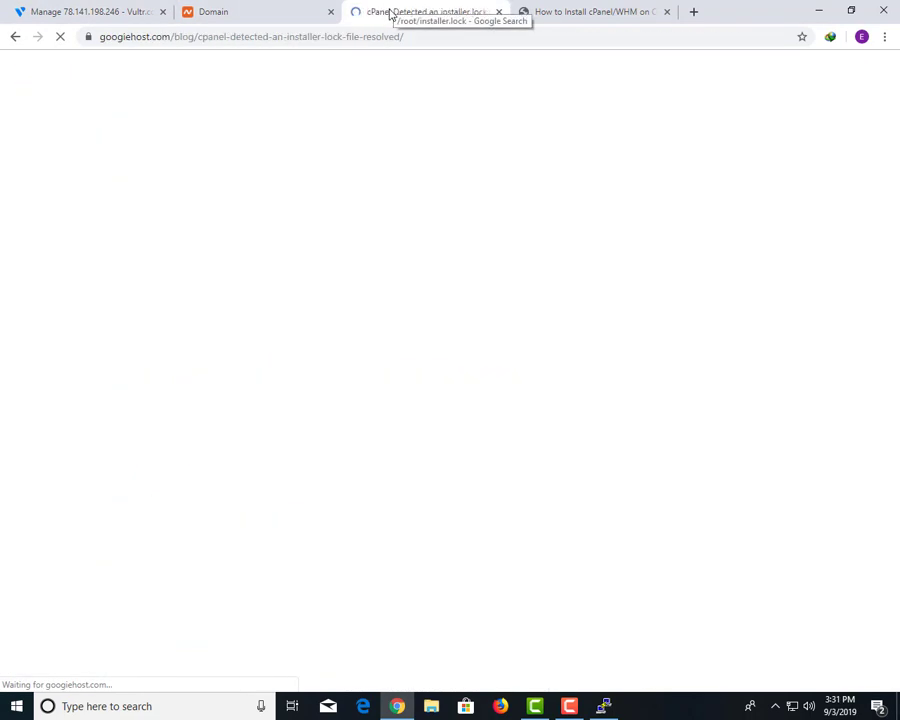
scroll(340, 222, down, 3)
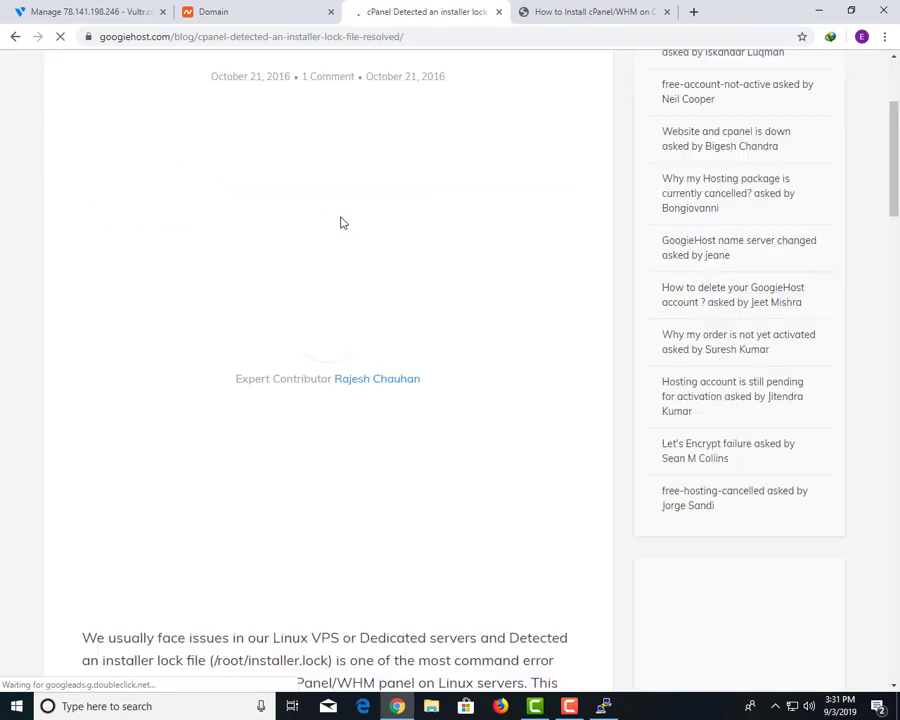
scroll(340, 222, down, 10)
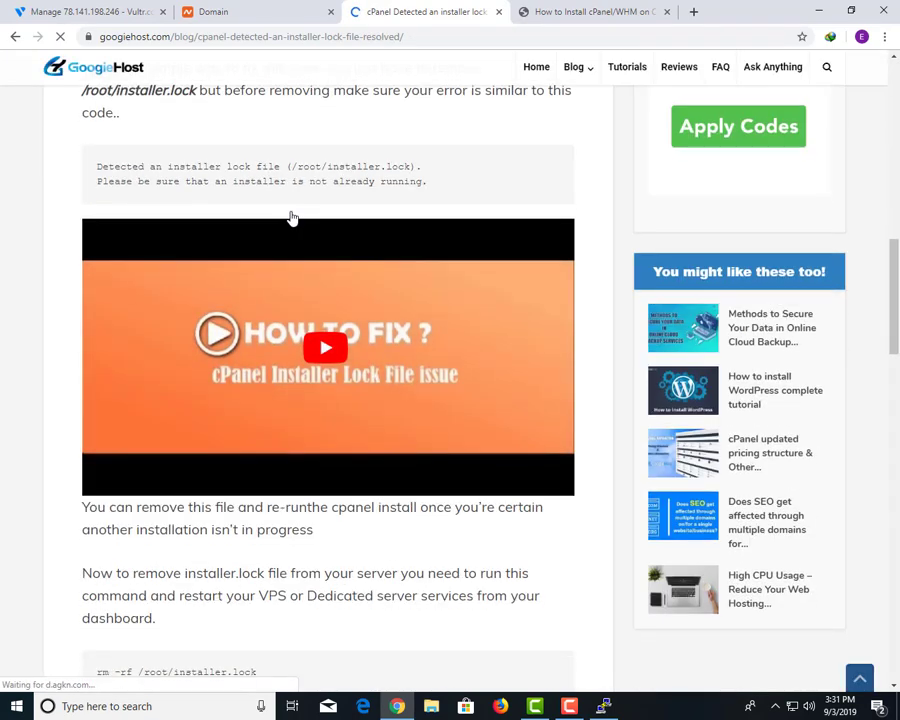
scroll(291, 218, down, 5)
drag(266, 186, 102, 183)
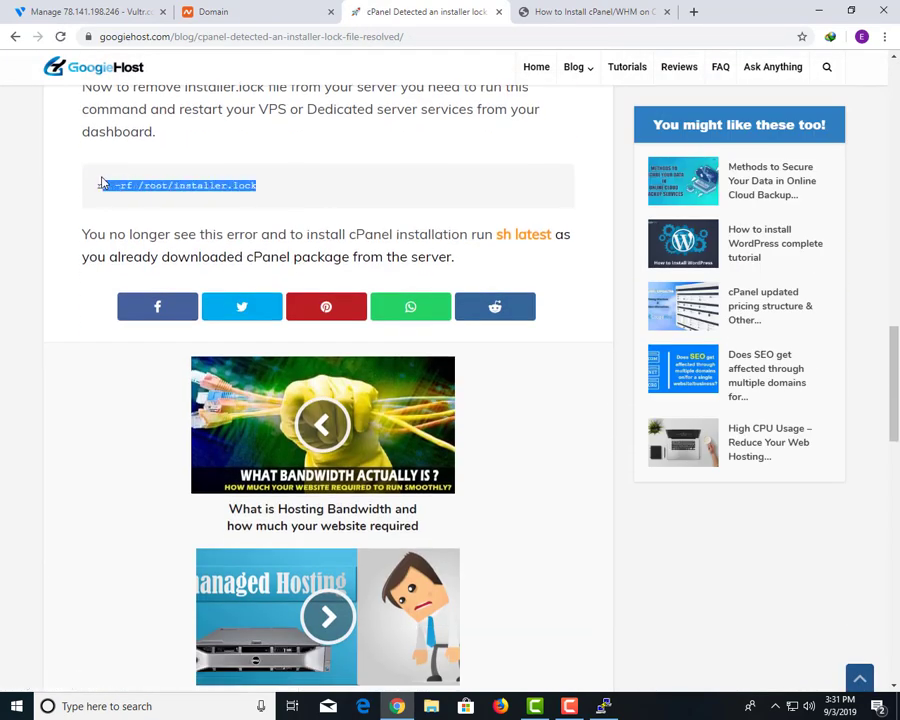
Run rm -rf /root/installer.lock in PuTTY, then show the Namecheap mailermaster.club domain page.
click(603, 706)
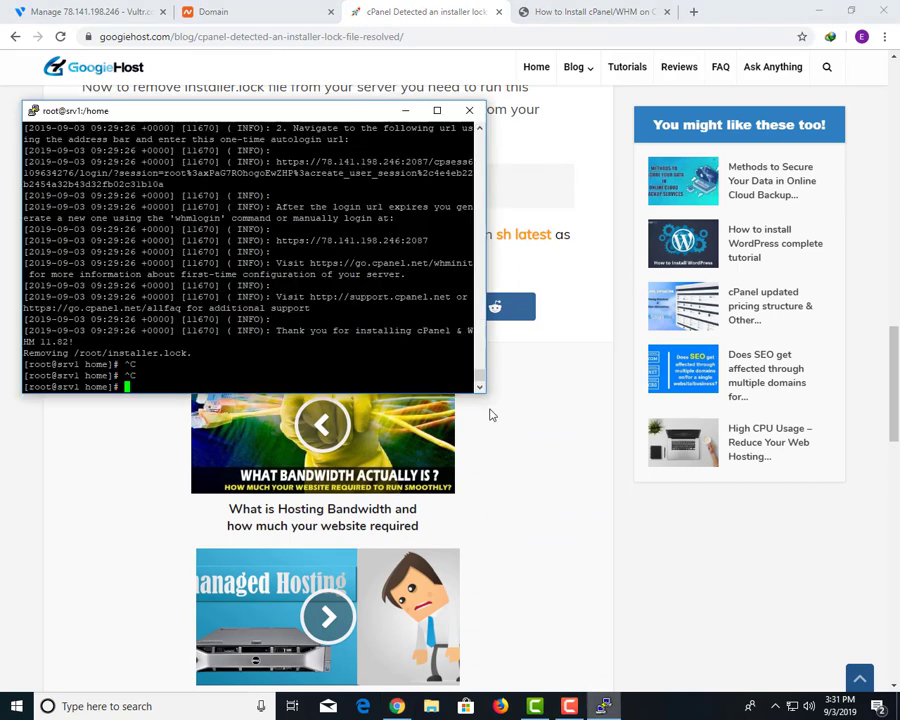
key(shift+Insert)
key(Return)
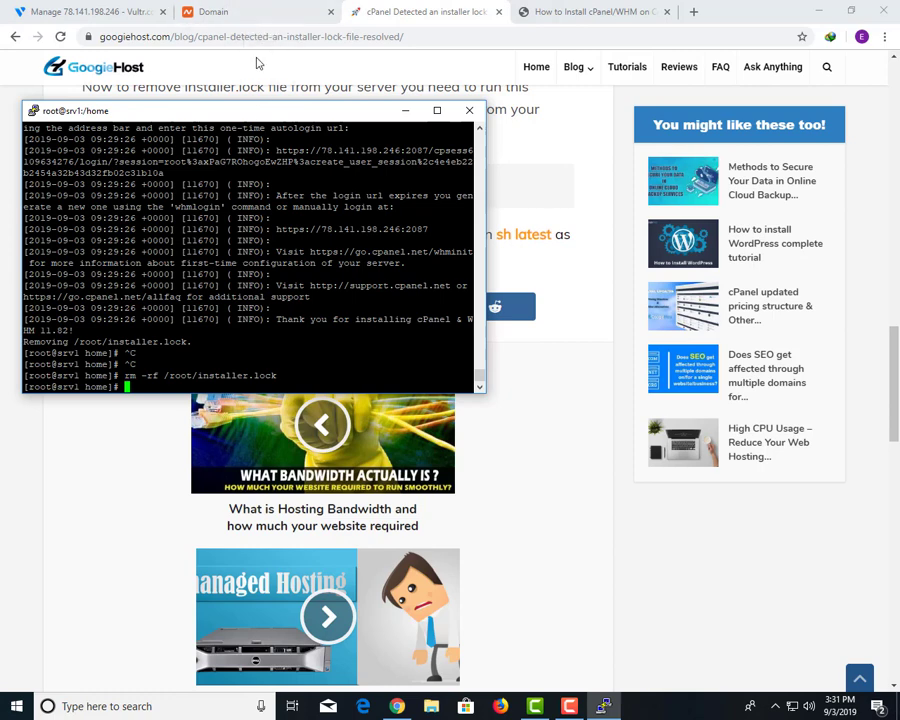
click(240, 12)
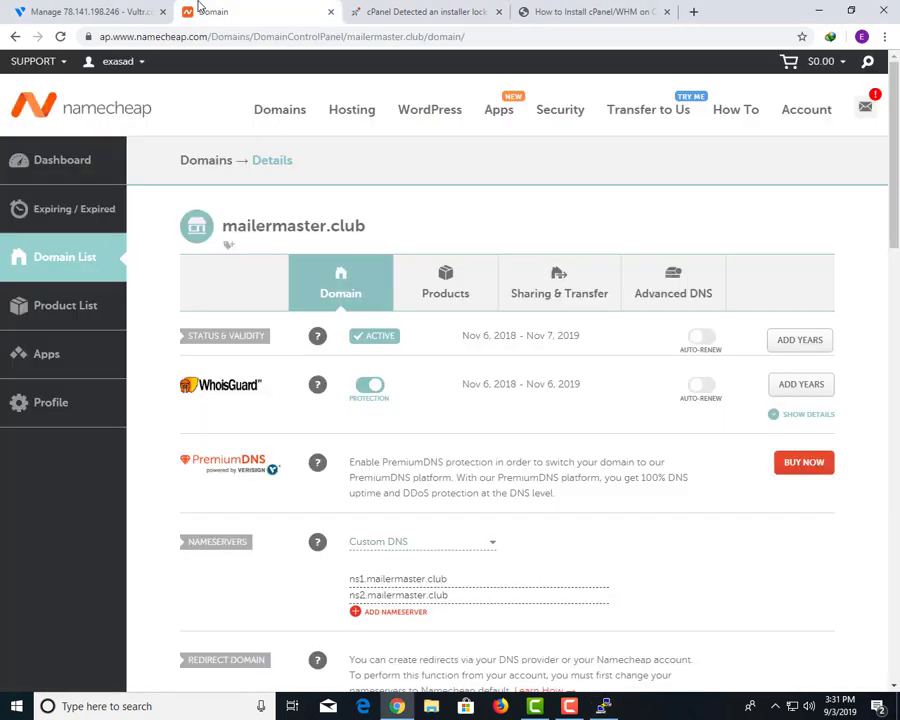
click(90, 12)
Try loading the server's IP address with /whm in Chrome.
click(287, 479)
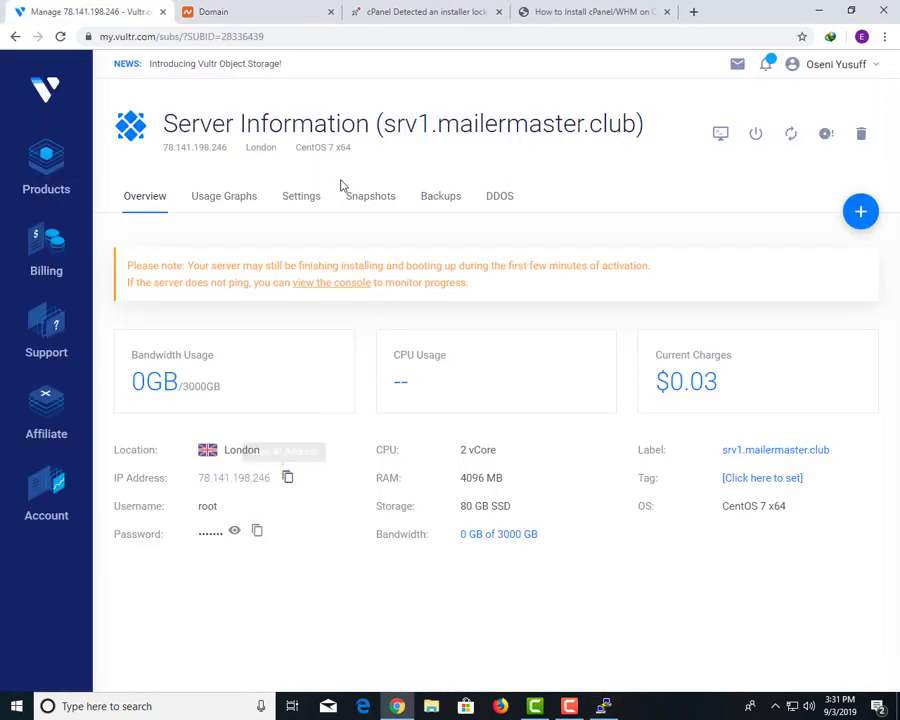
click(282, 14)
key(ctrl+Tab)
click(284, 14)
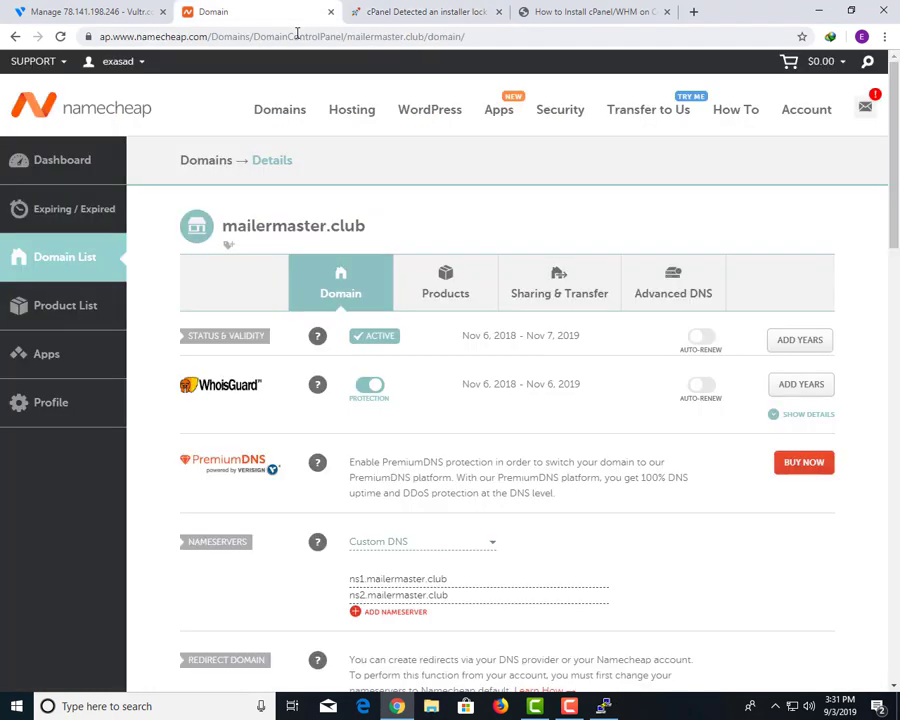
click(297, 35)
key(ctrl+v)
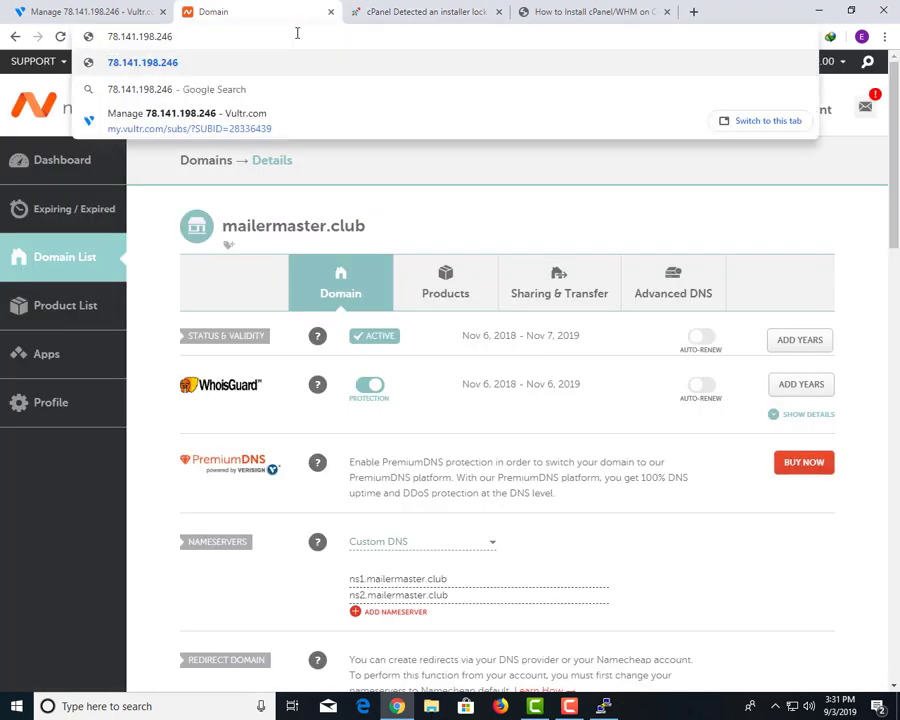
text(/whm)
key(Return)
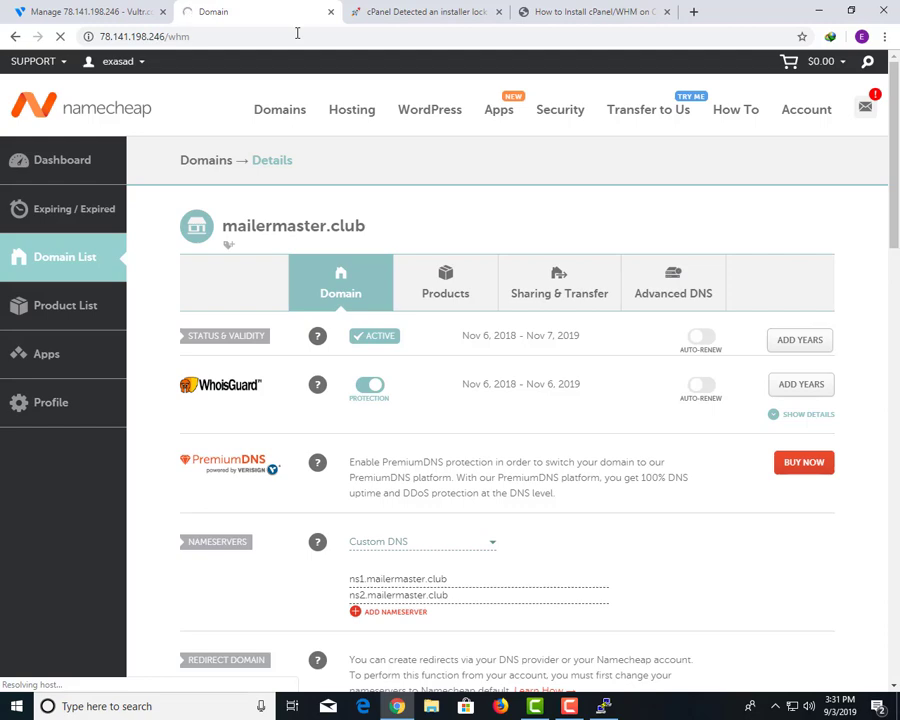
Check connection speed on fast.com, then close that tab.
click(568, 9)
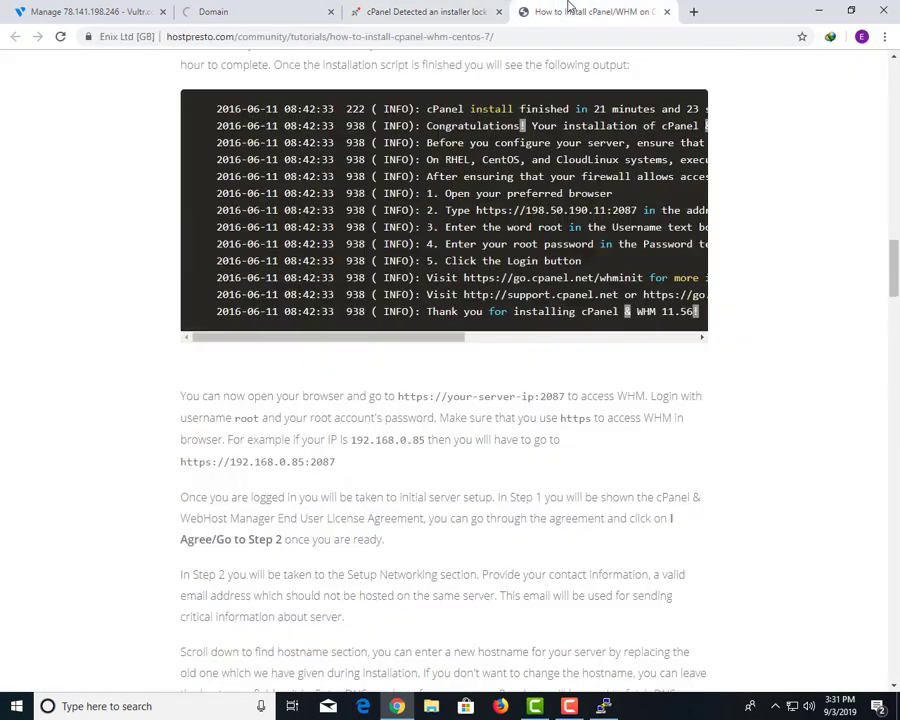
click(693, 11)
text(fast)
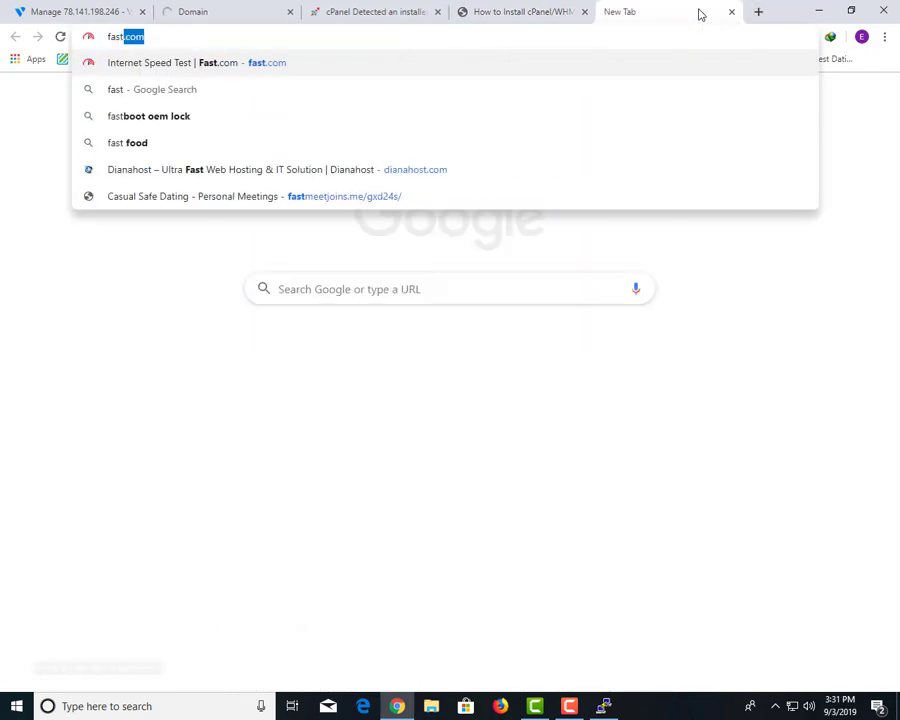
key(Return)
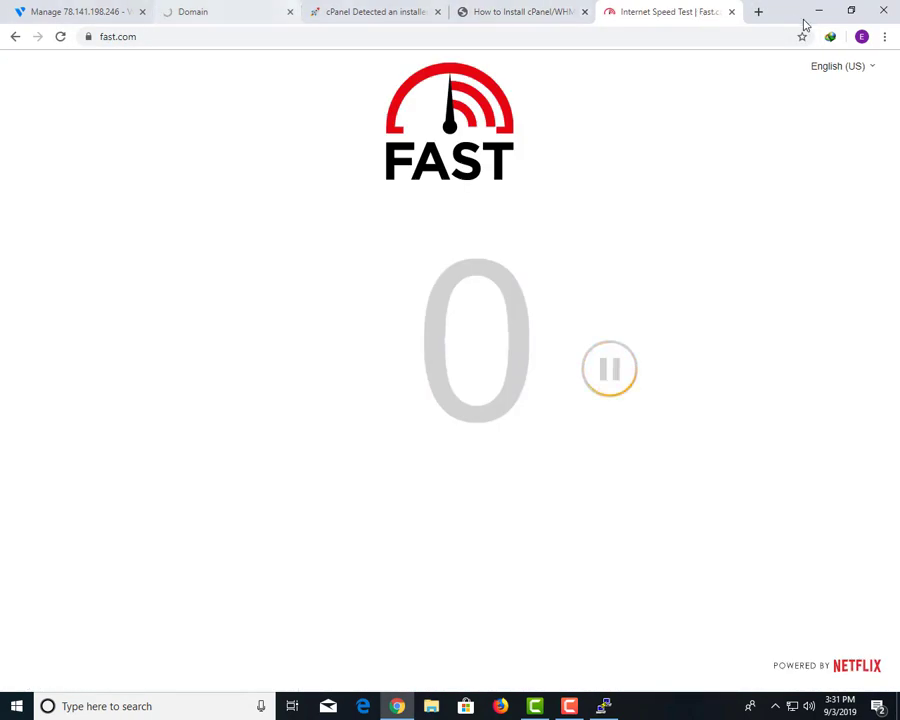
click(732, 12)
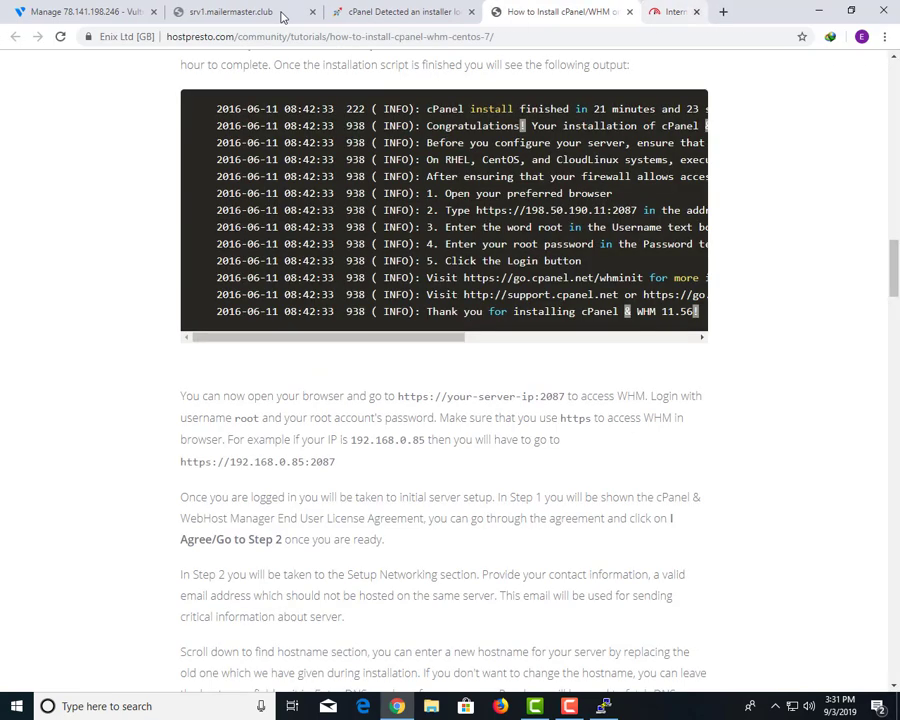
click(215, 12)
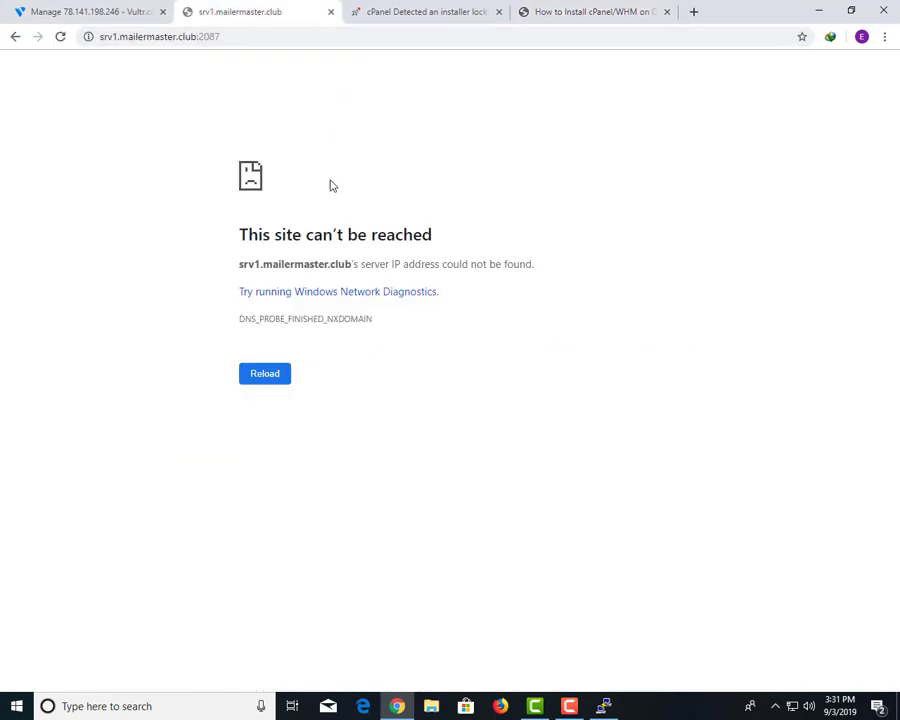
drag(196, 36, 101, 39)
text(78.141.198.246)
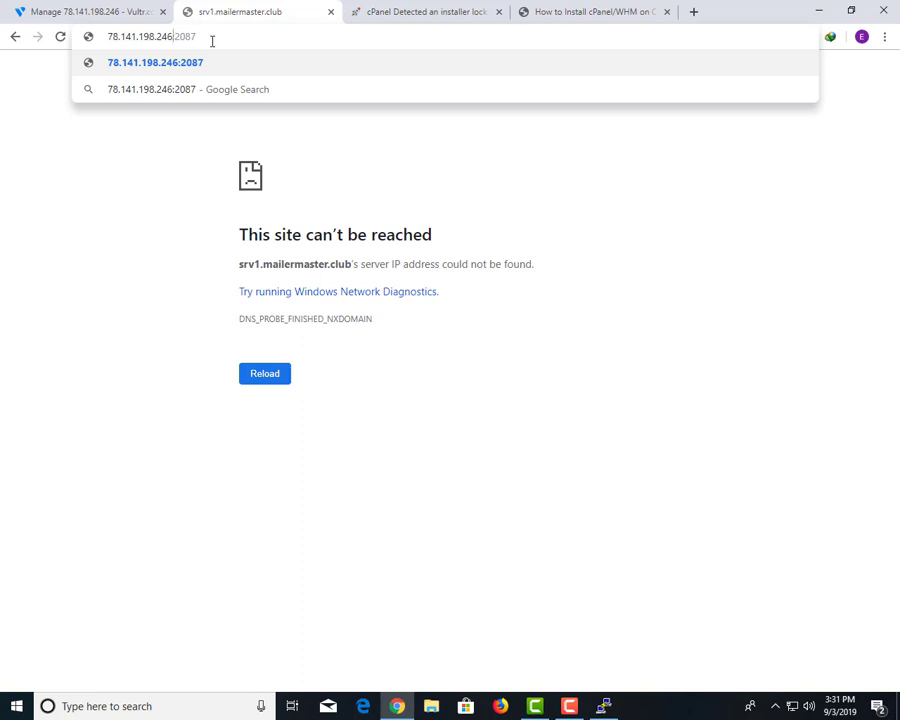
key(Return)
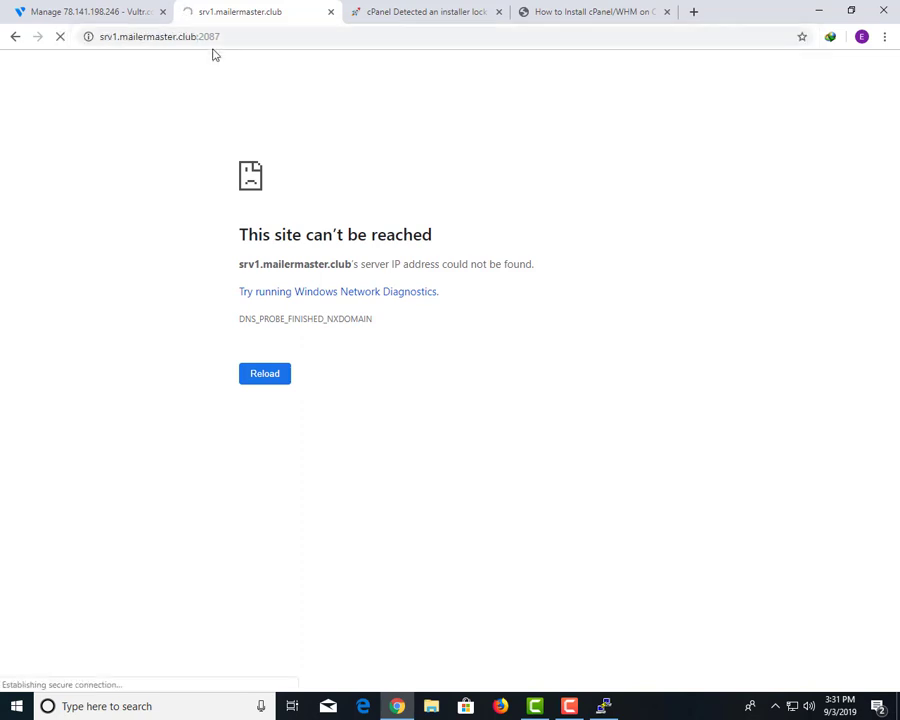
click(102, 35)
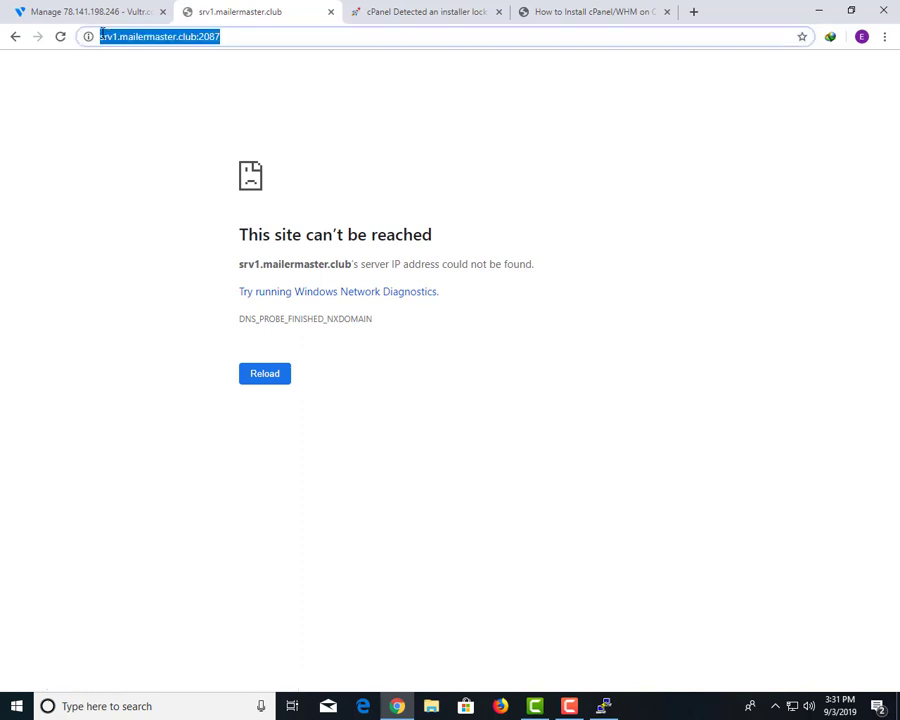
click(104, 37)
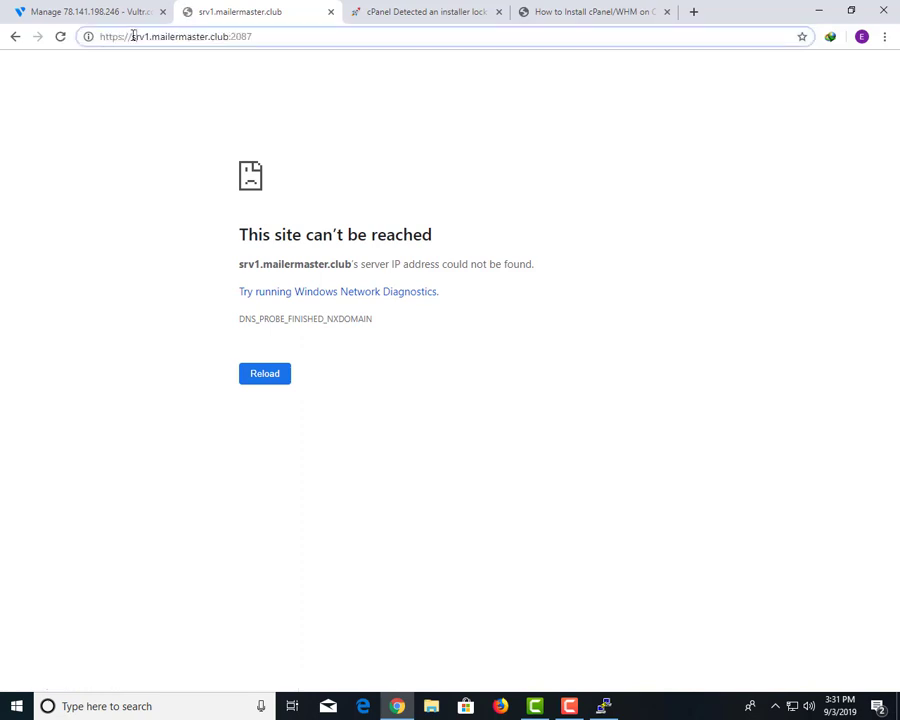
drag(133, 36, 228, 36)
text(78.141.198.246)
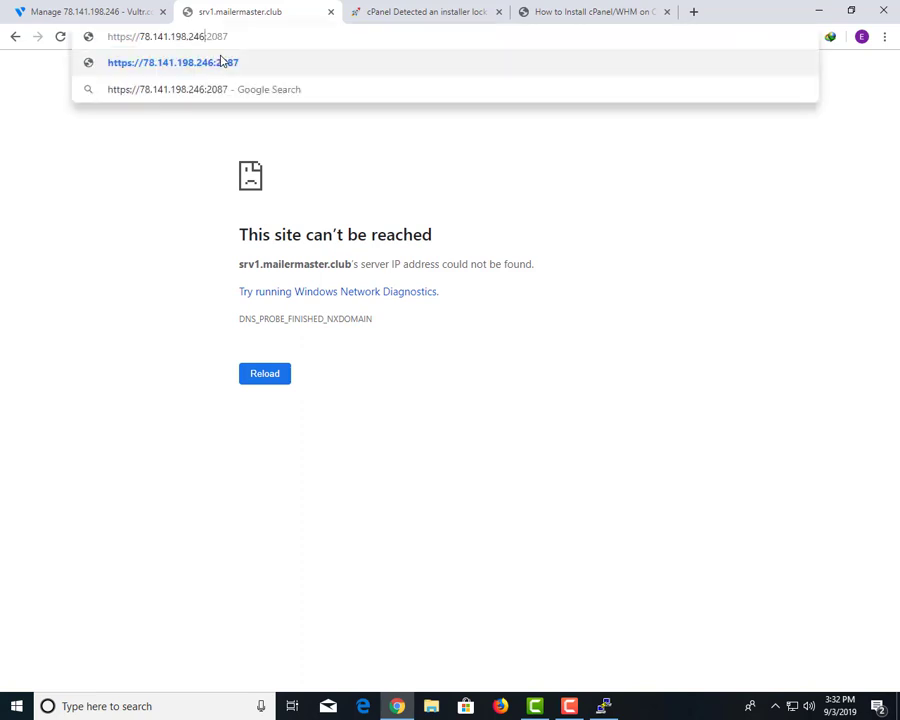
click(222, 62)
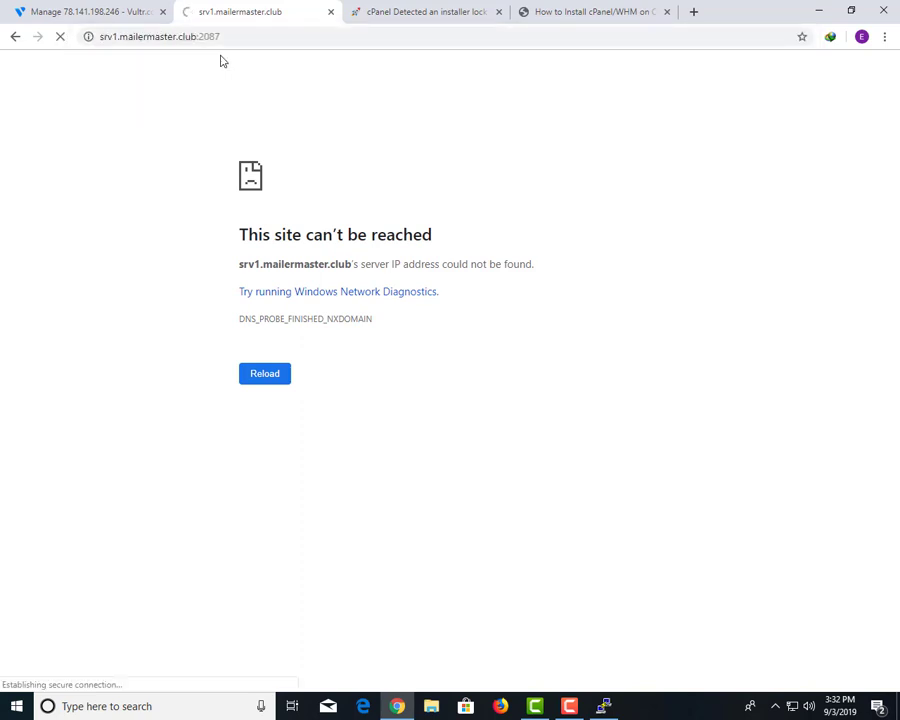
click(276, 422)
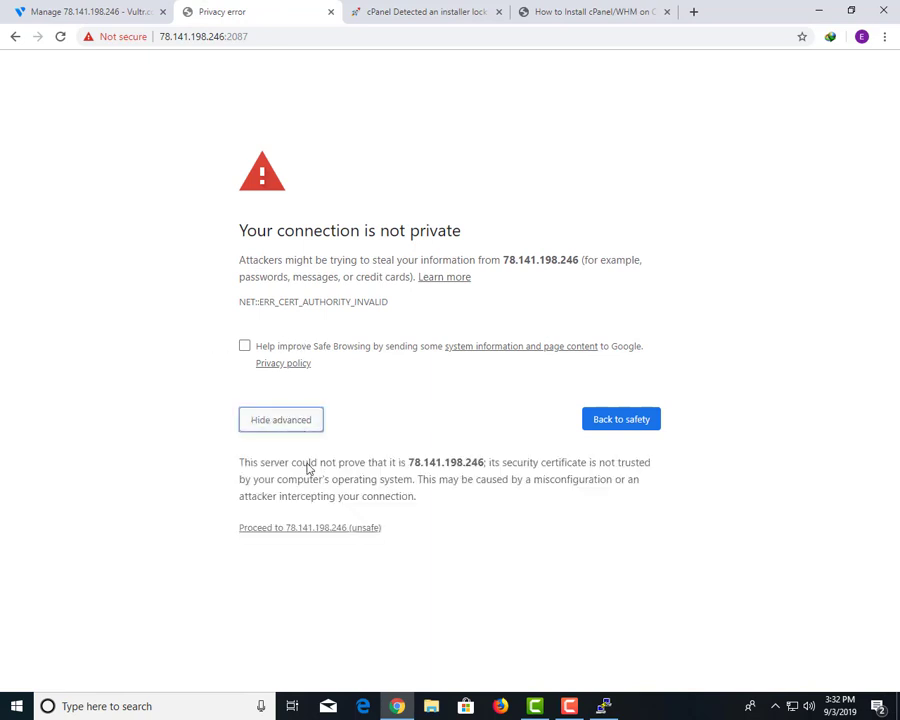
Proceed to 78.141.198.246 (unsafe) and sign in to WHM as root with the server password.
click(323, 530)
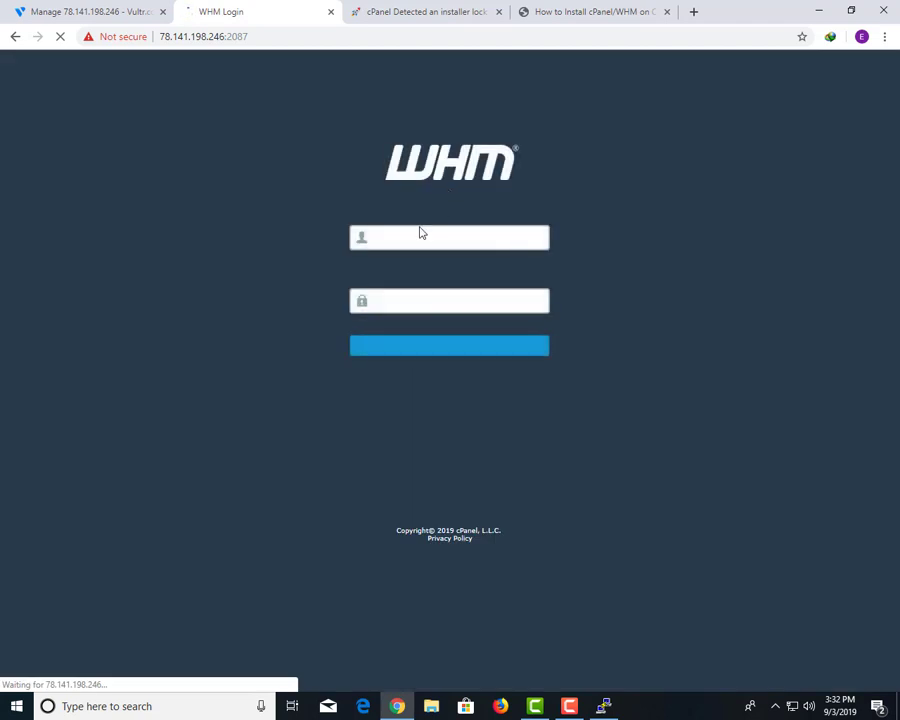
click(420, 235)
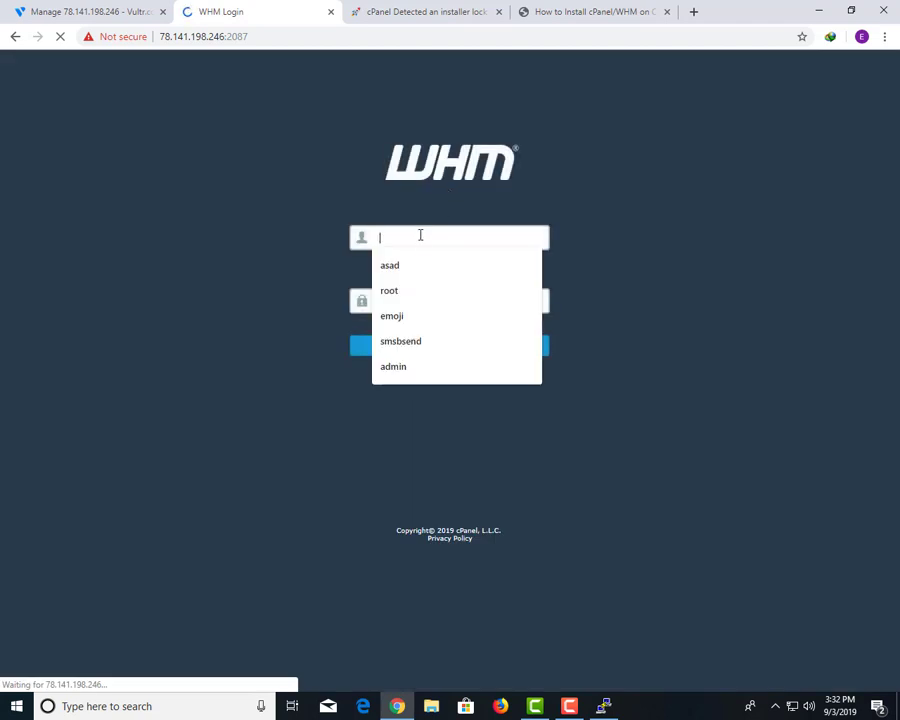
click(600, 705)
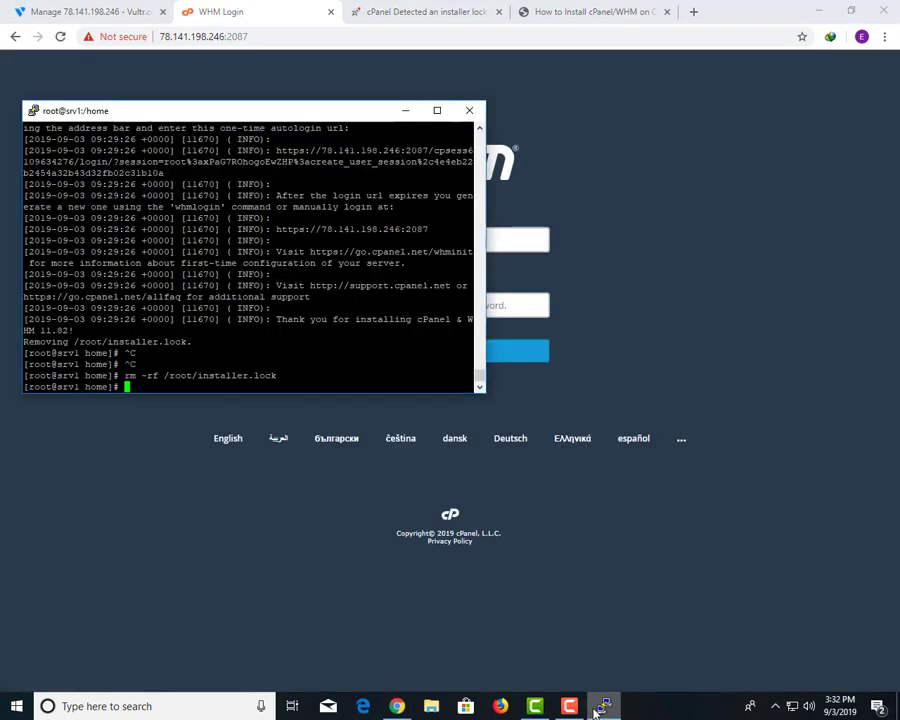
click(186, 507)
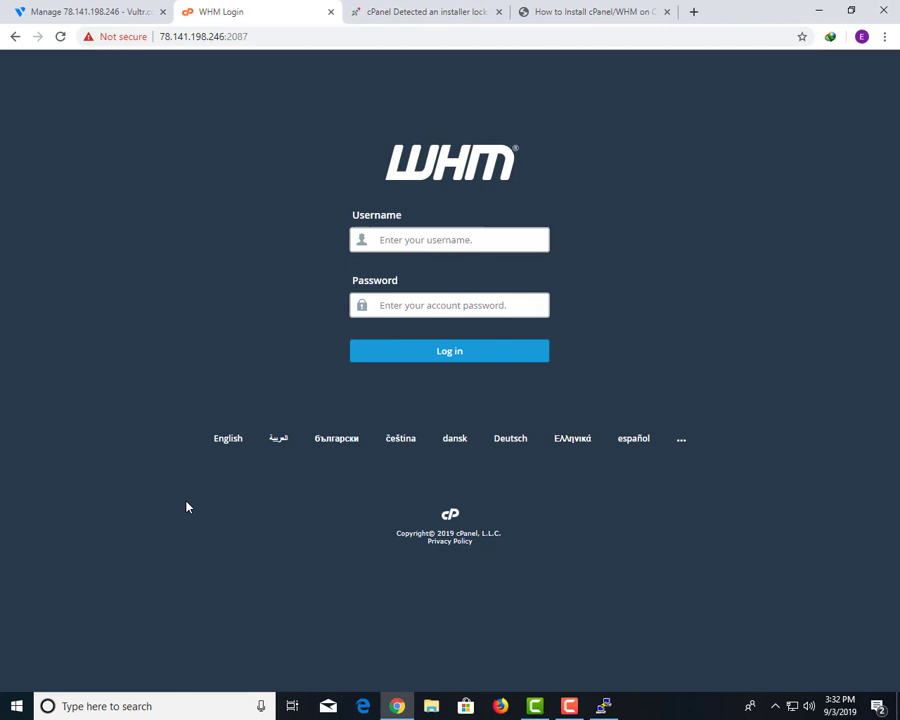
click(407, 240)
text(root)
key(Tab)
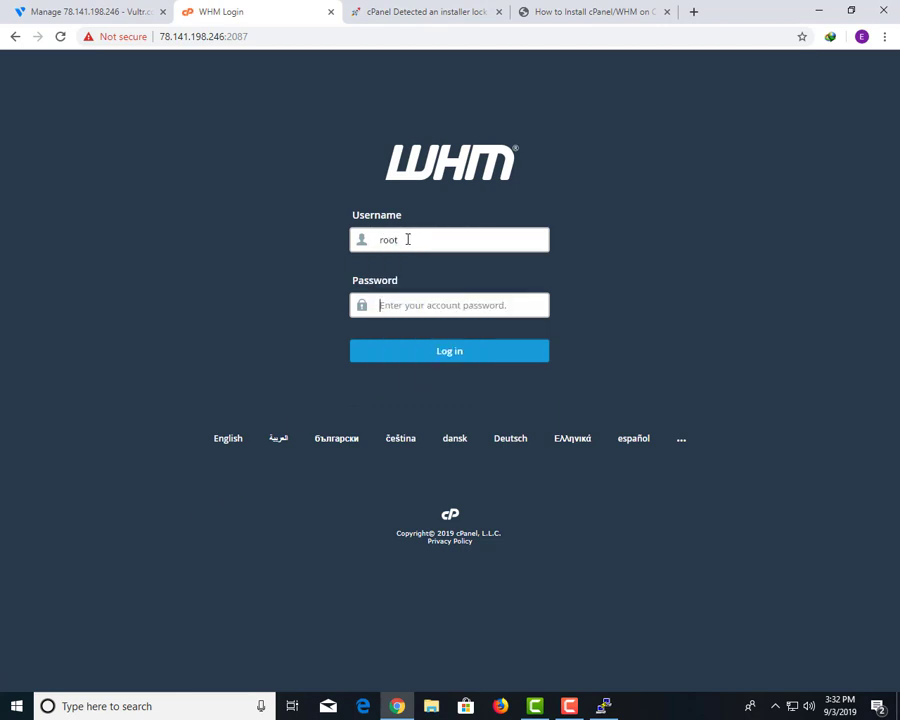
text(••)
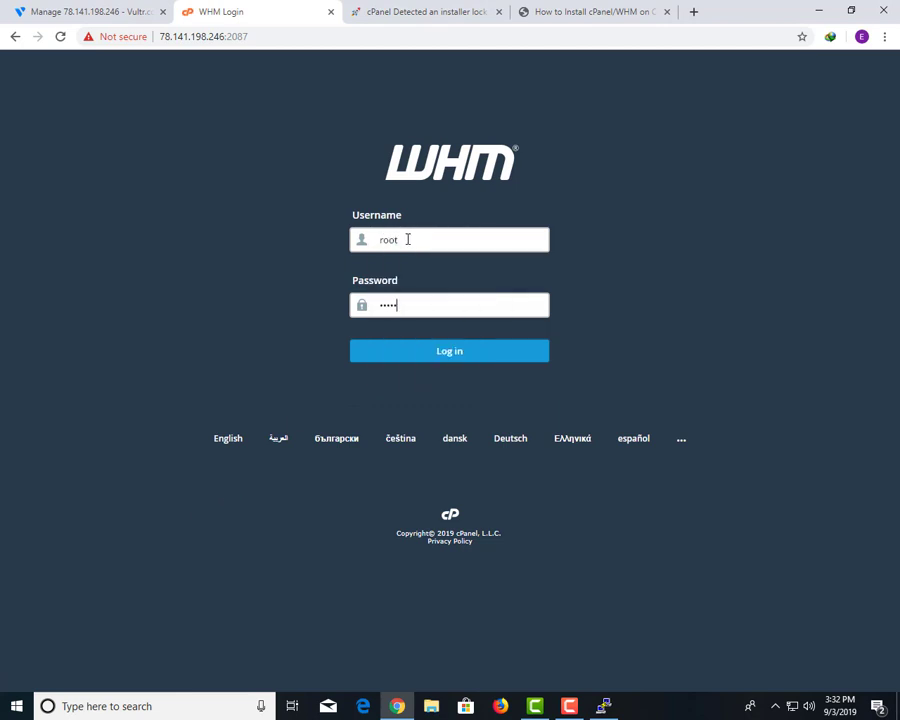
key(Return)
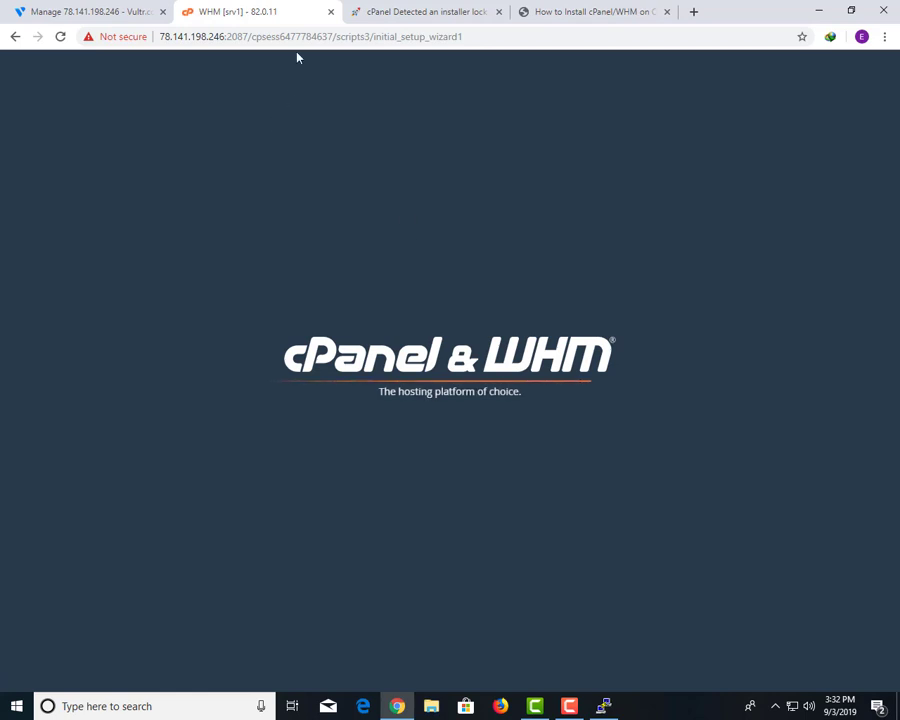
Agree to all terms, enter the notification e-mail address, keep ns1/ns2.mailermaster.club, and finish.
mouse_move(230, 11)
mouse_down()
mouse_move(114, 6)
mouse_move(259, 6)
mouse_move(230, 5)
mouse_move(238, 12)
mouse_up()
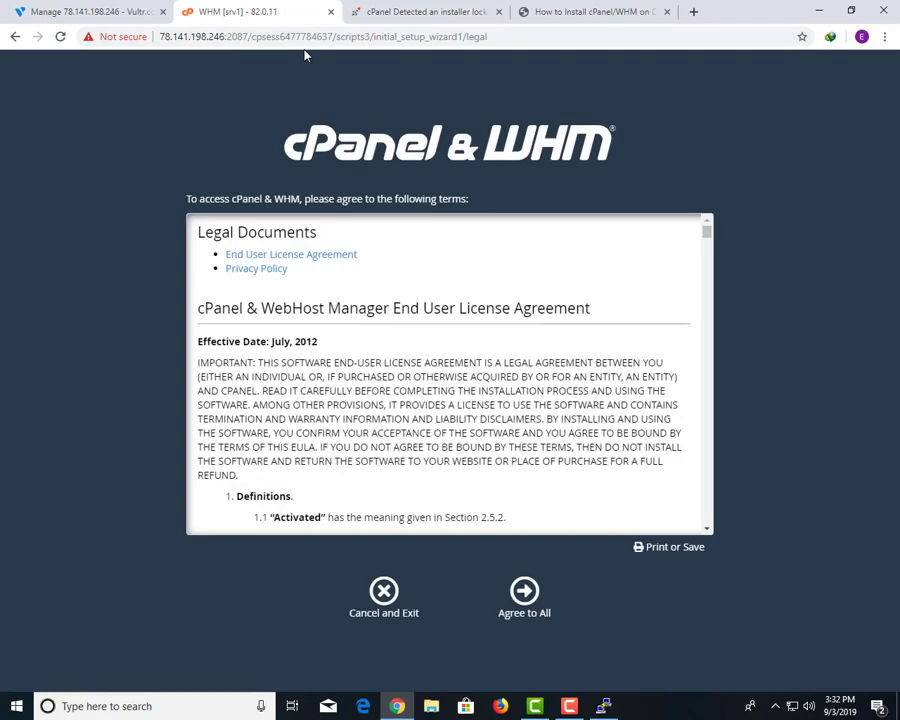
click(513, 608)
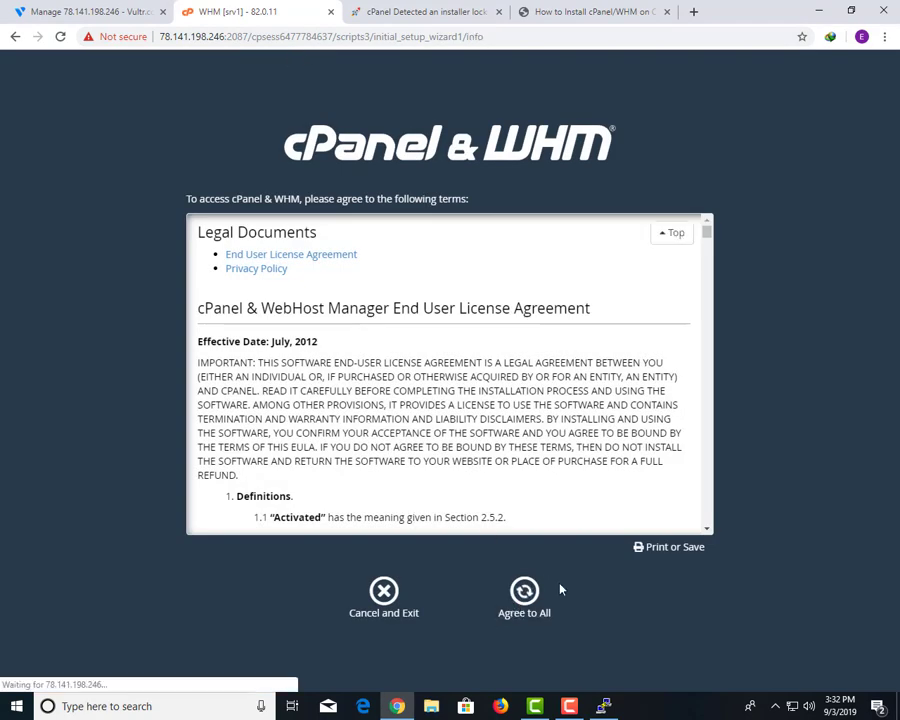
click(237, 282)
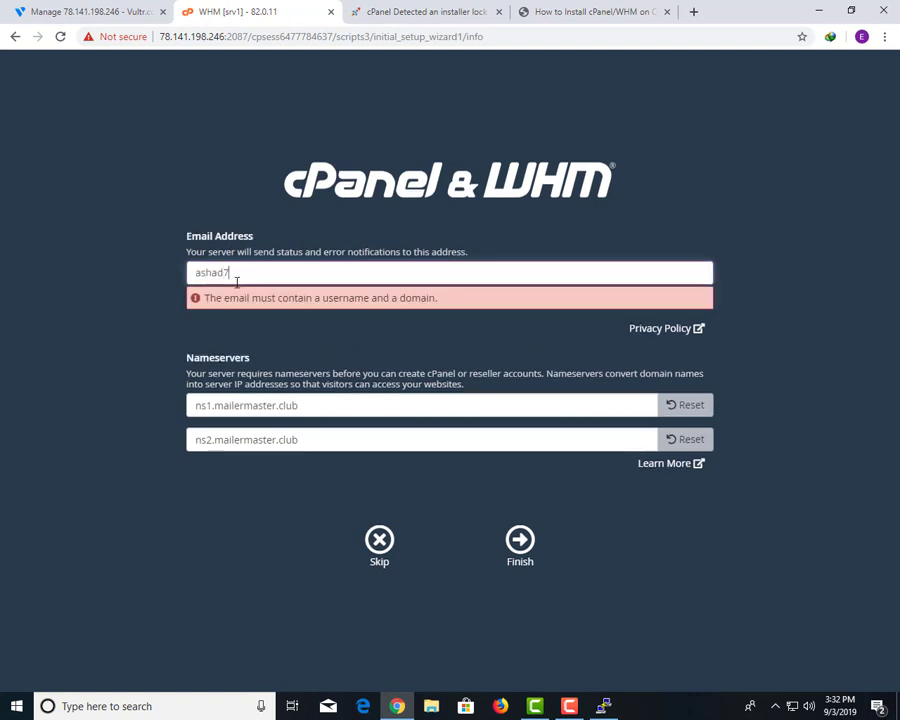
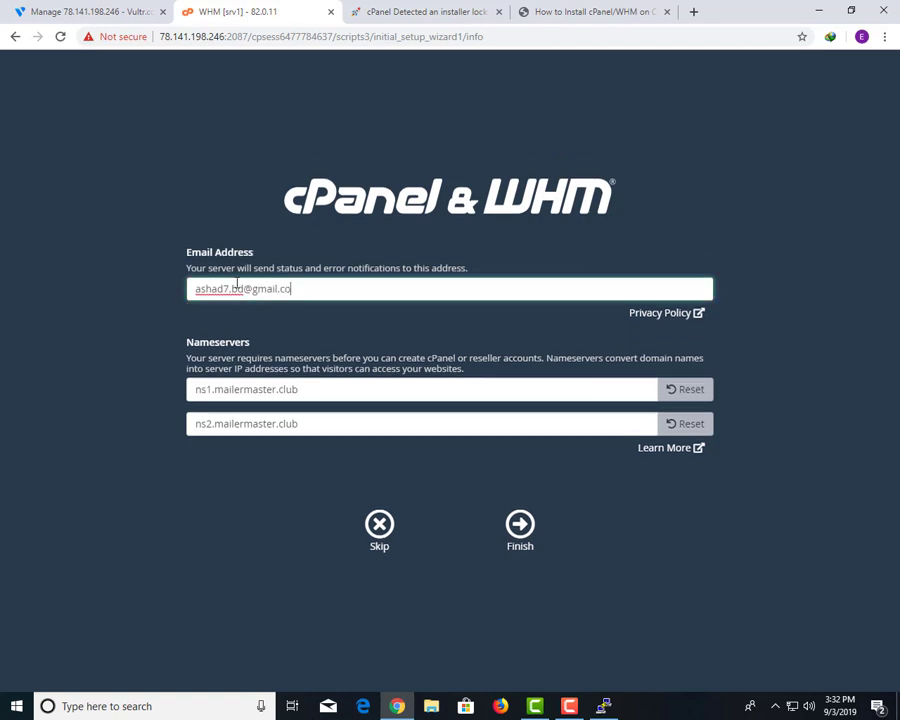
click(519, 525)
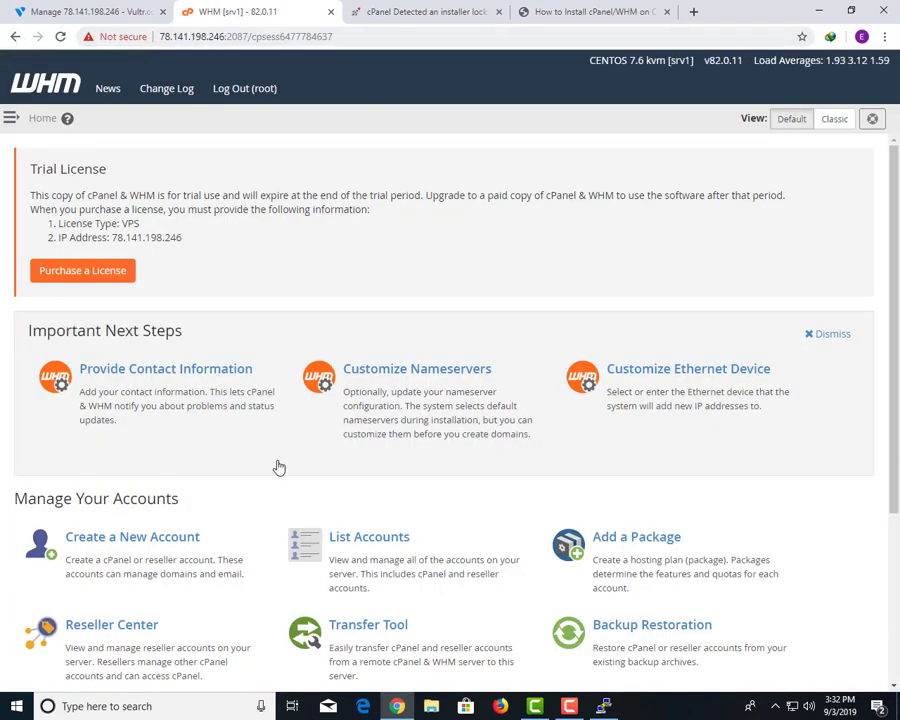
Start a new account with domain mailermaster.club copied from the Vultr server page.
click(383, 577)
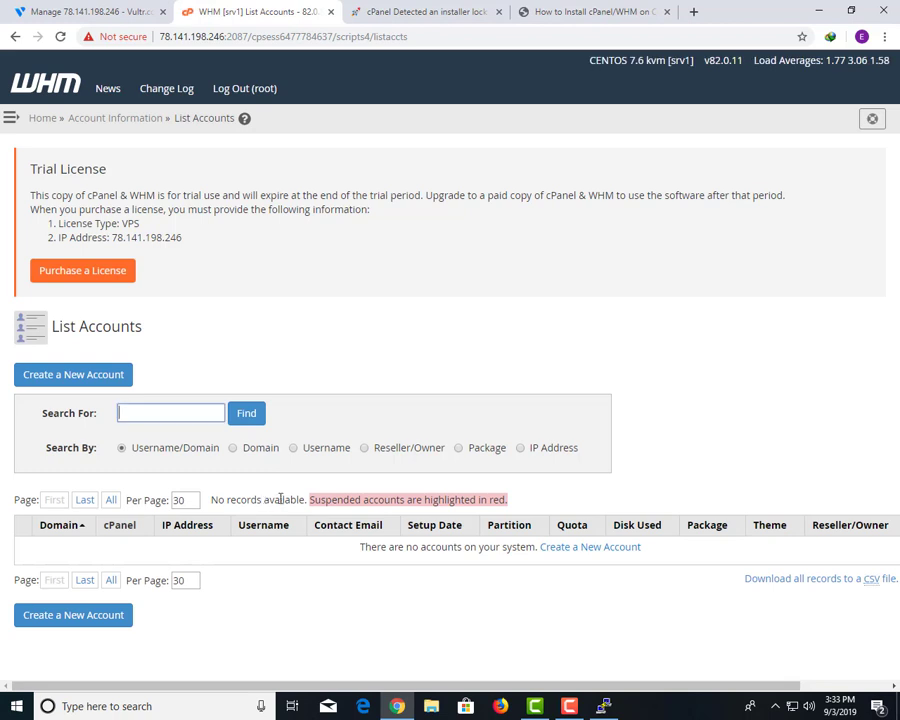
click(40, 382)
key(ctrl+1)
drag(437, 124, 640, 125)
key(ctrl+c)
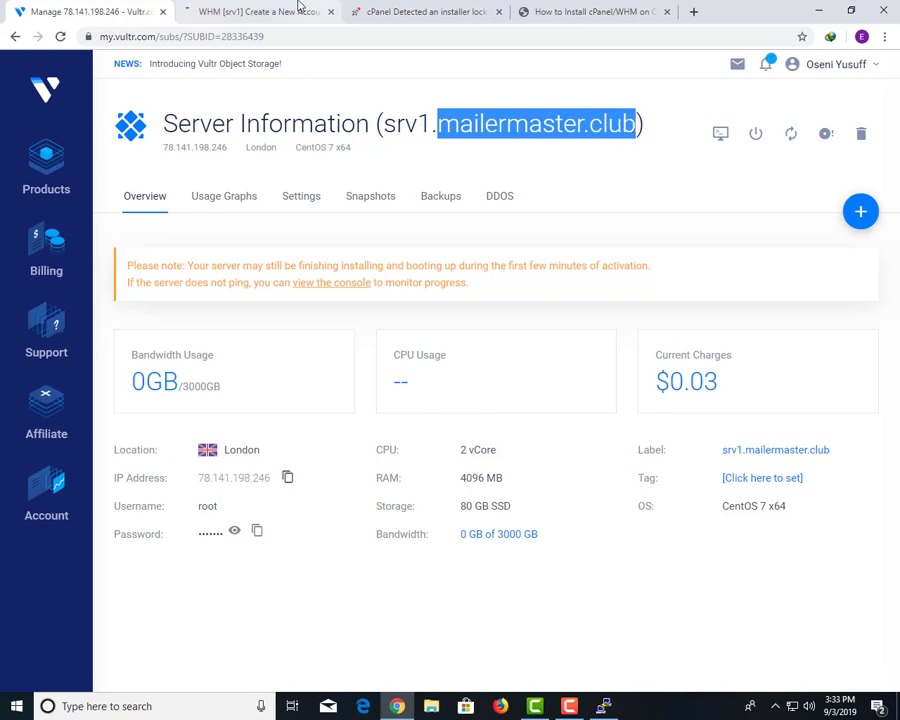
click(260, 12)
click(208, 419)
key(ctrl+v)
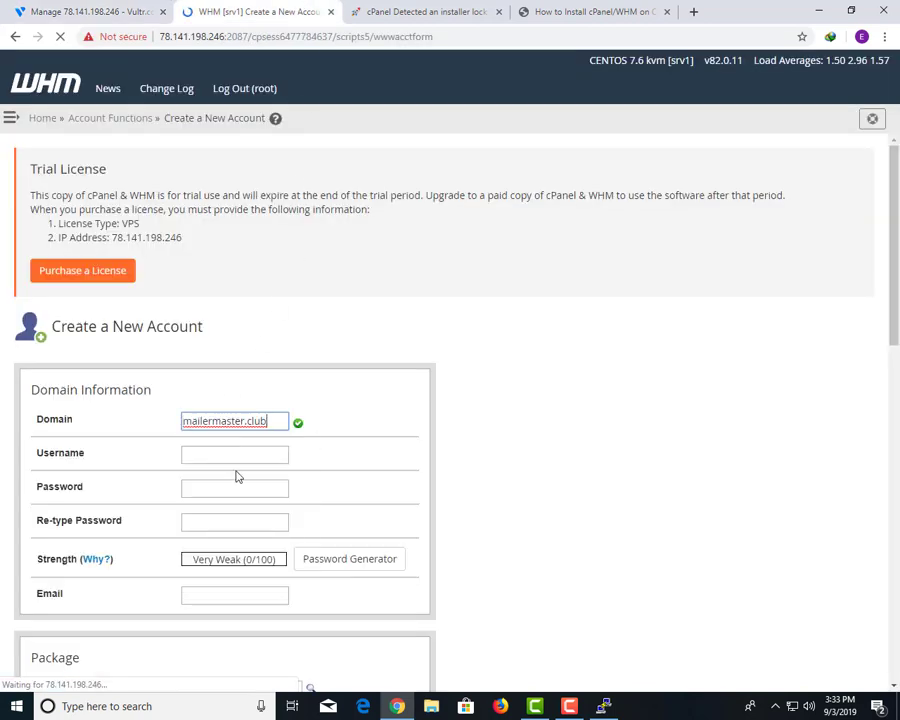
Generate a very strong password and apply it to the new account.
click(224, 490)
click(333, 563)
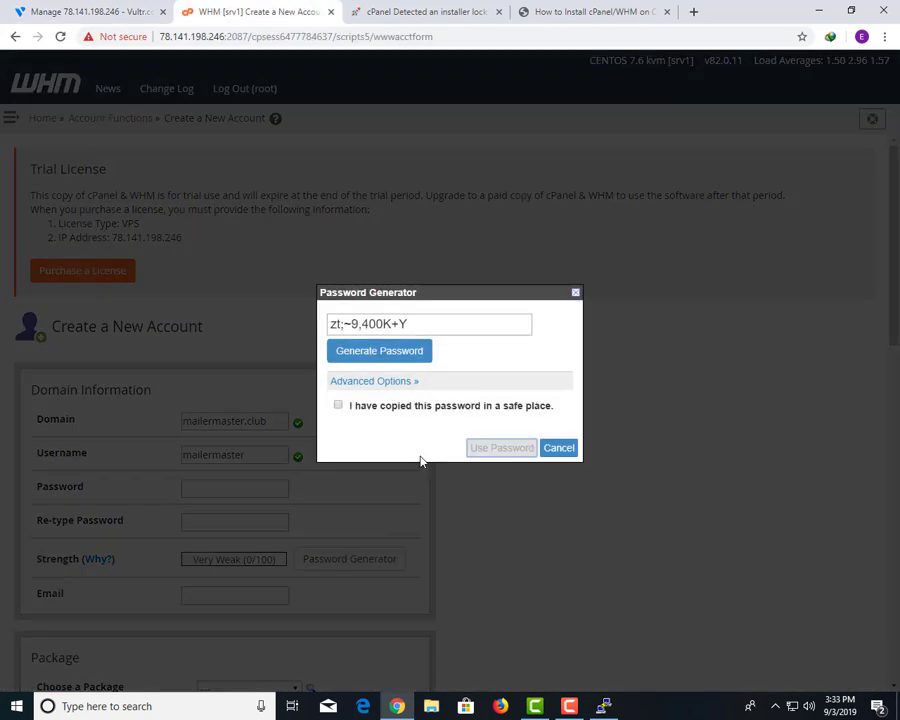
click(378, 407)
click(493, 447)
scroll(360, 492, down, 4)
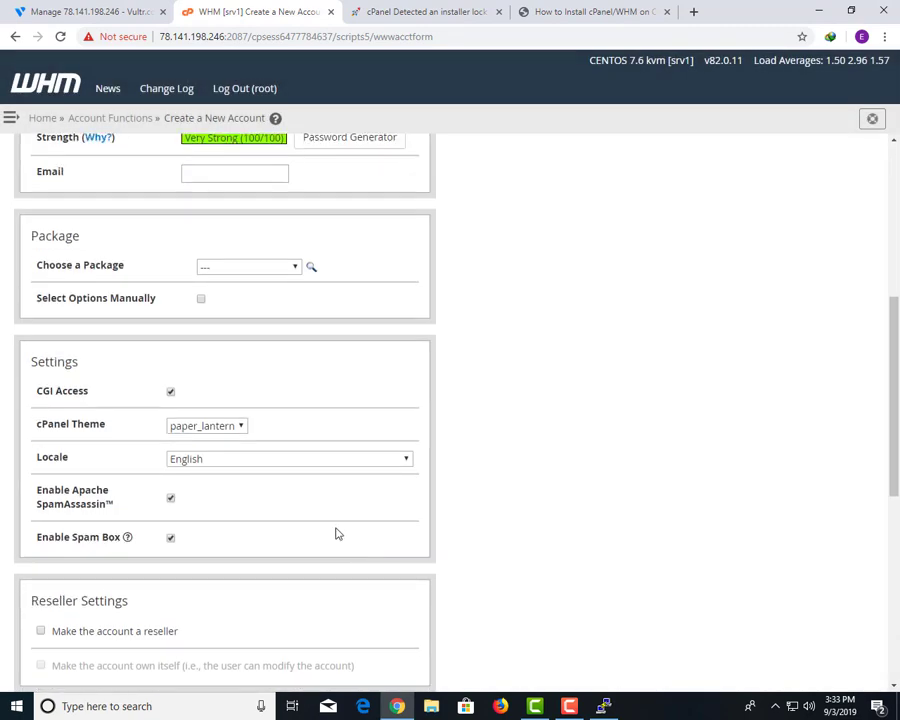
Enter the contact e-mail address, choose the default package and create the account.
click(201, 170)
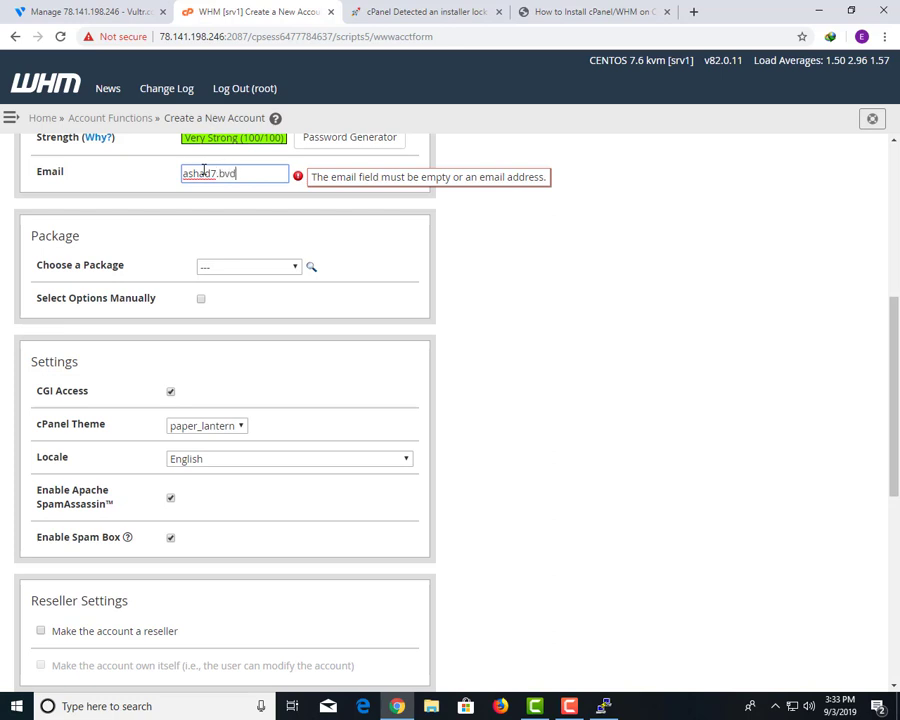
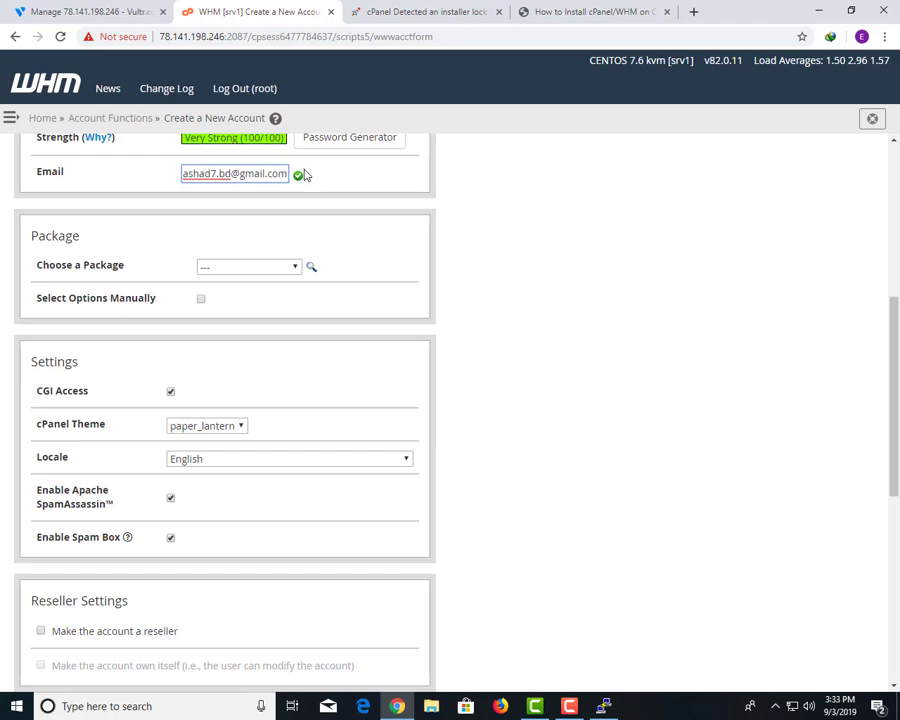
click(225, 267)
click(221, 296)
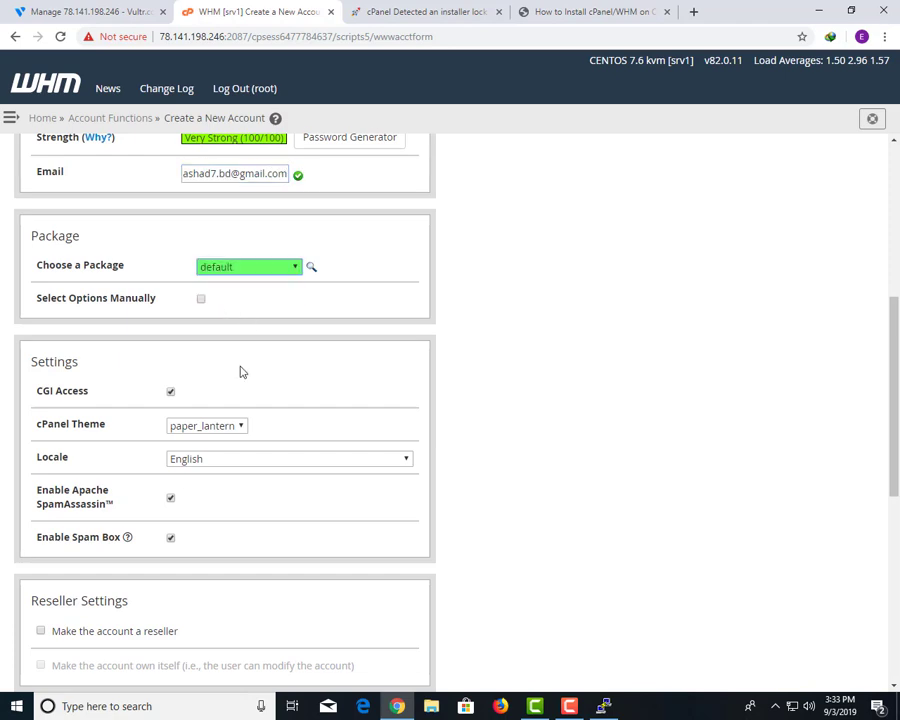
scroll(240, 372, down, 5)
click(36, 656)
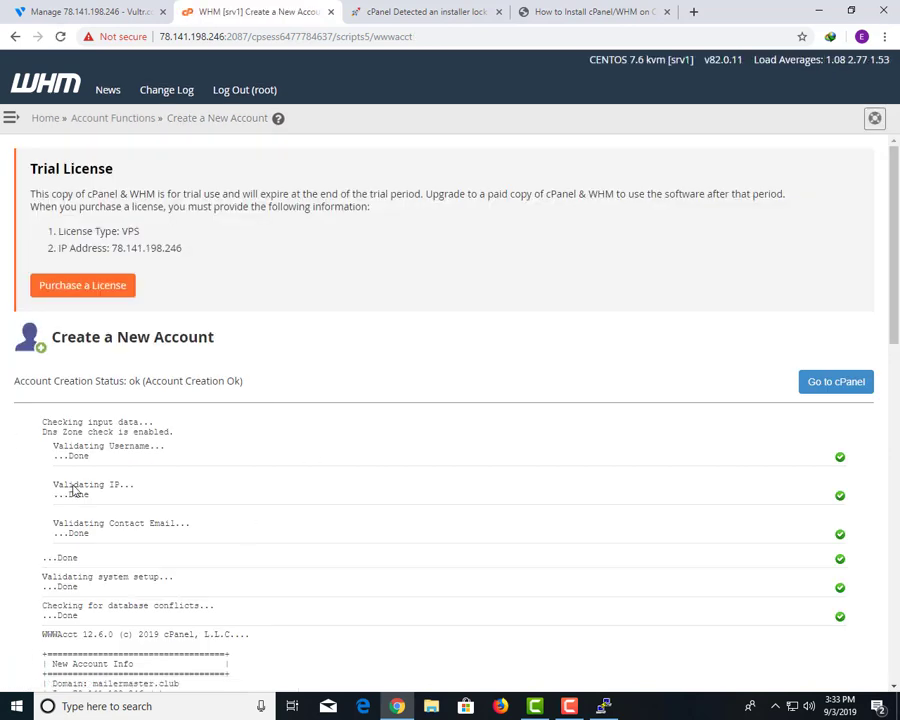
Return to WHM Home and filter the sidebar menu to 'dns' functions.
click(47, 84)
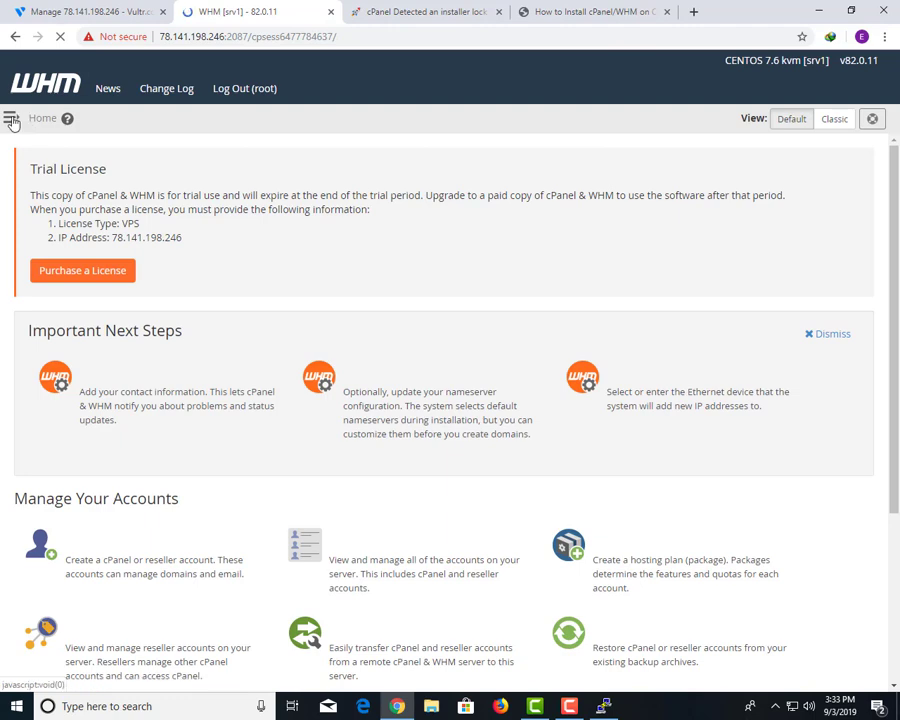
click(13, 118)
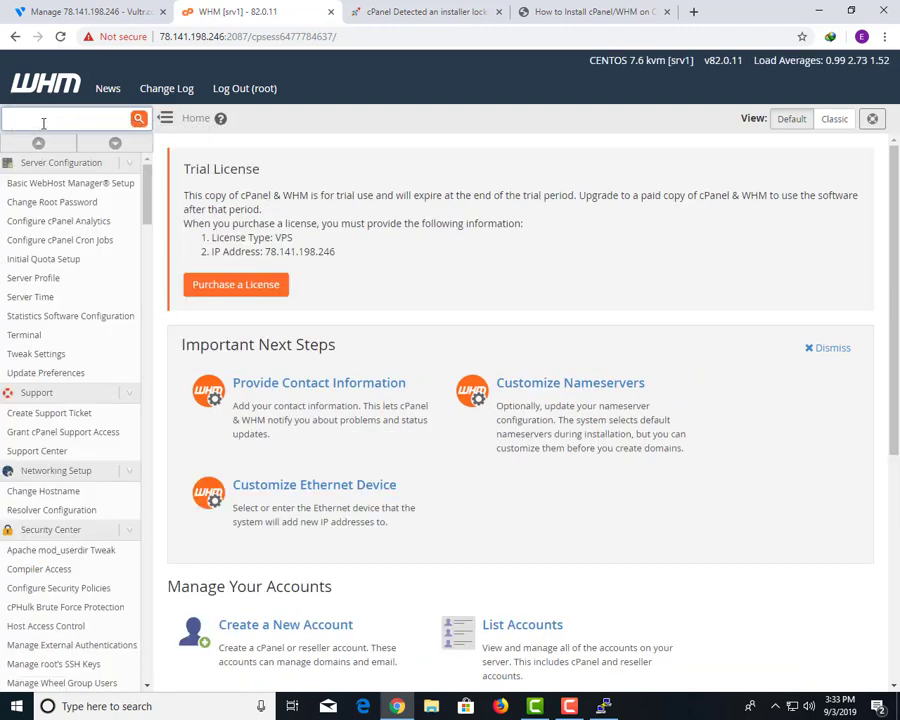
text(dns)
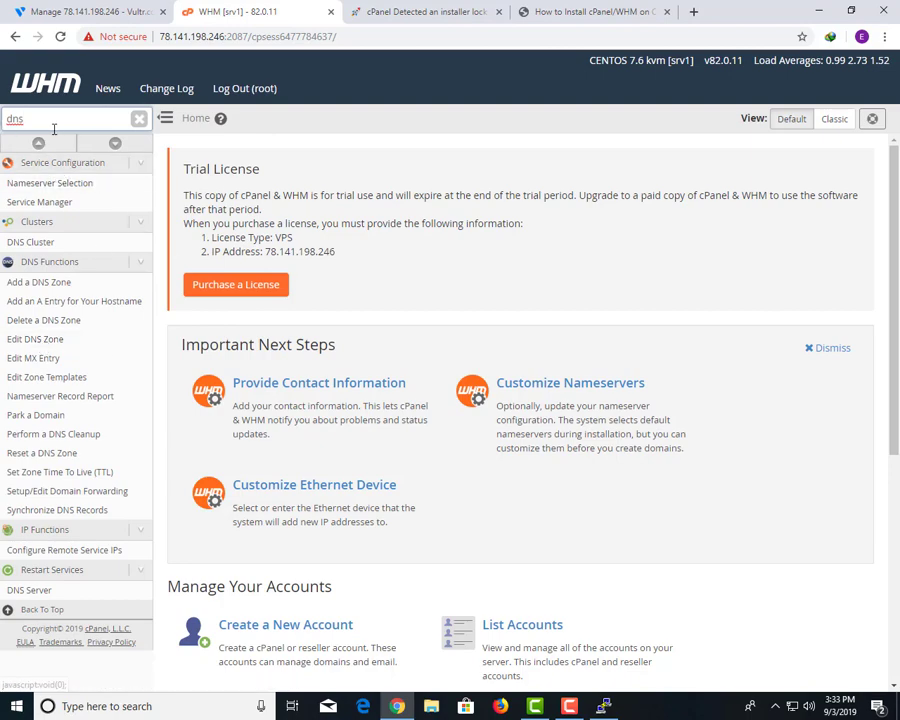
click(444, 11)
Load intodns.com in a browser tab.
click(610, 12)
click(632, 33)
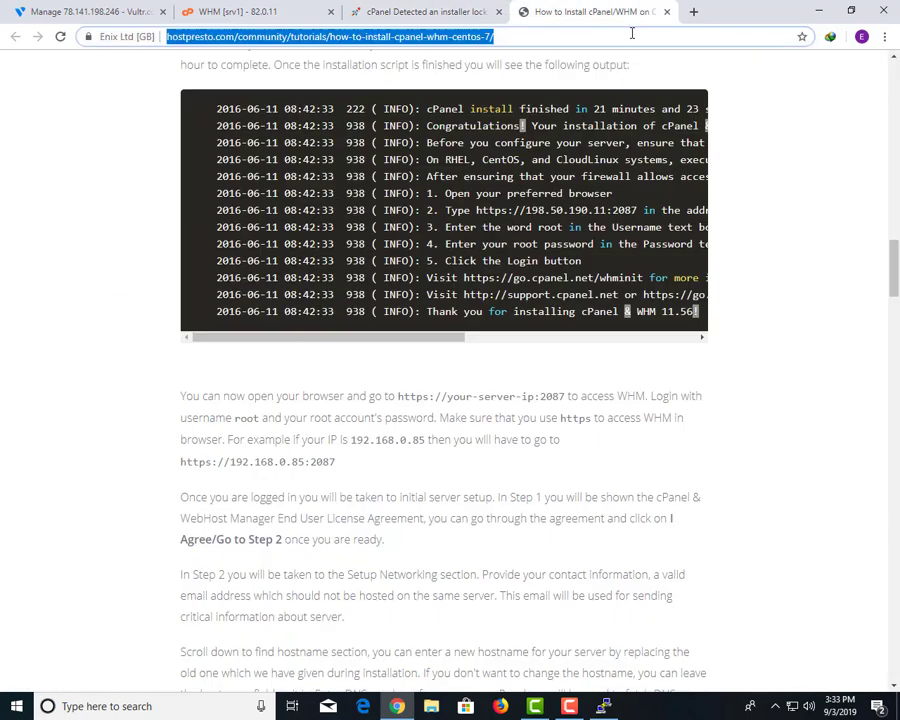
text(intodns.com)
key(Return)
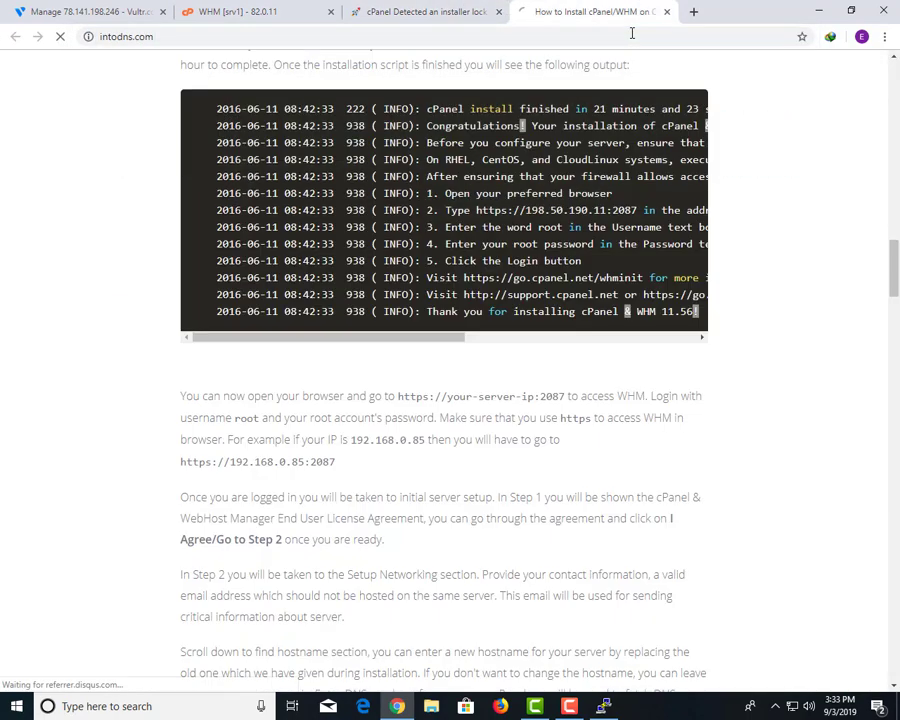
click(310, 8)
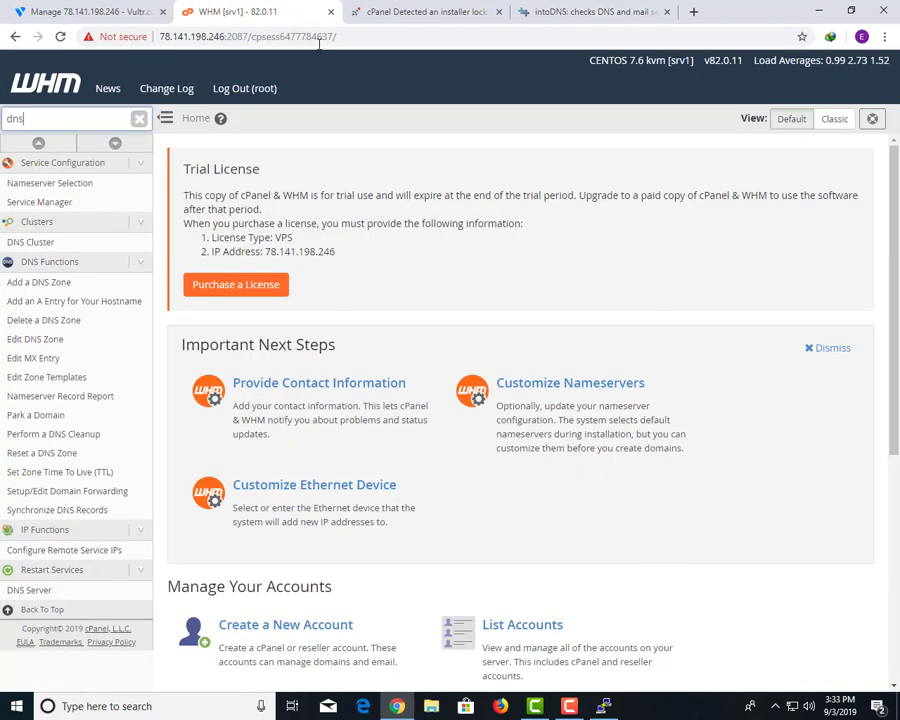
click(95, 11)
click(590, 11)
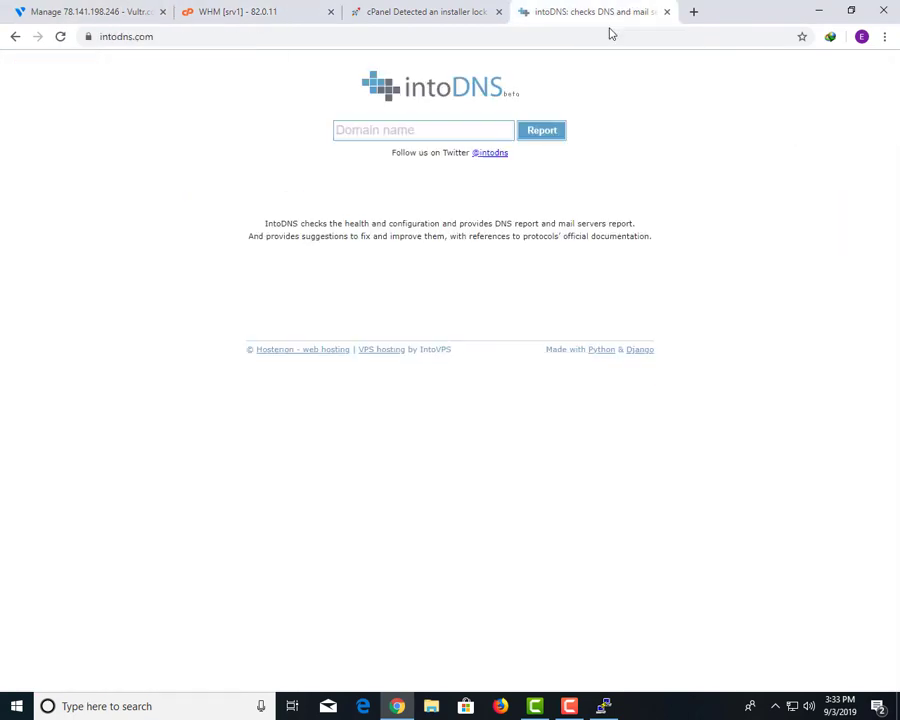
Run the intoDNS report for mailermaster.club and review its failing nameserver results.
click(408, 127)
key(ctrl+v)
click(548, 134)
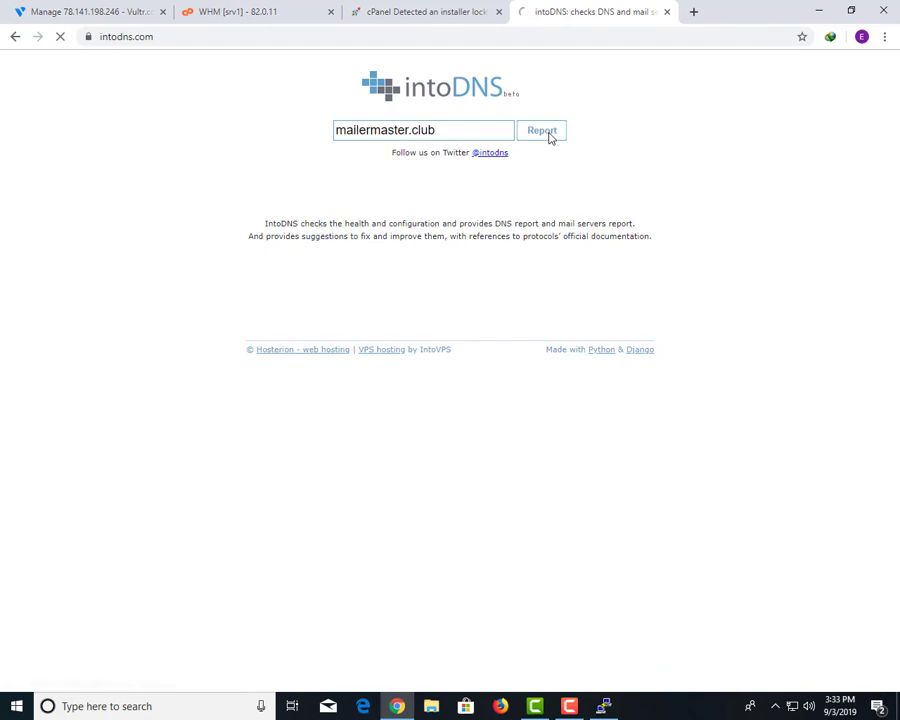
scroll(232, 422, down, 6)
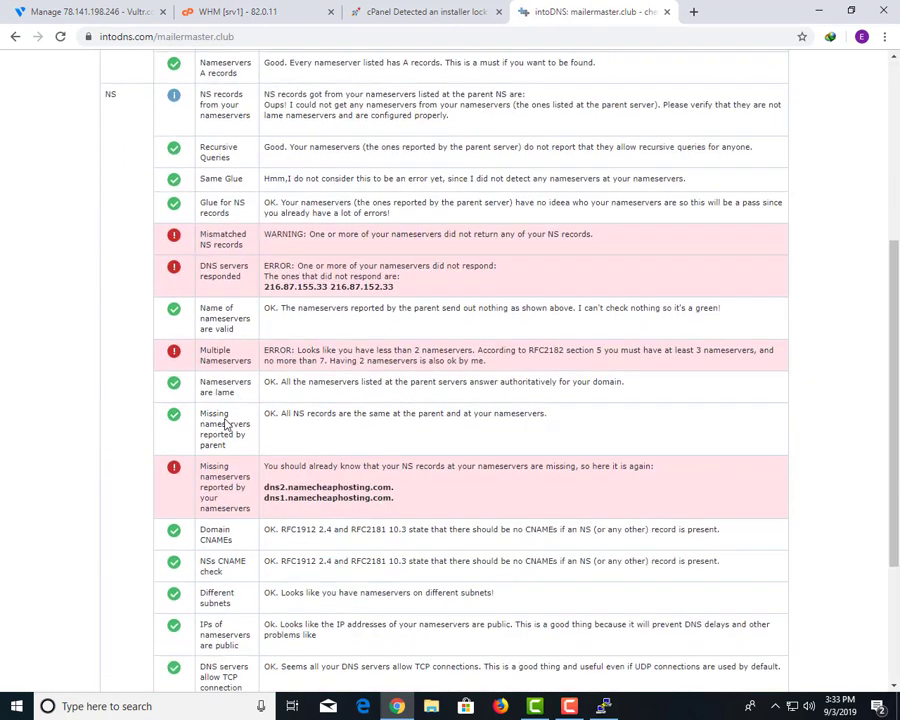
scroll(276, 380, up, 4)
drag(200, 346, 340, 480)
scroll(338, 485, down, 4)
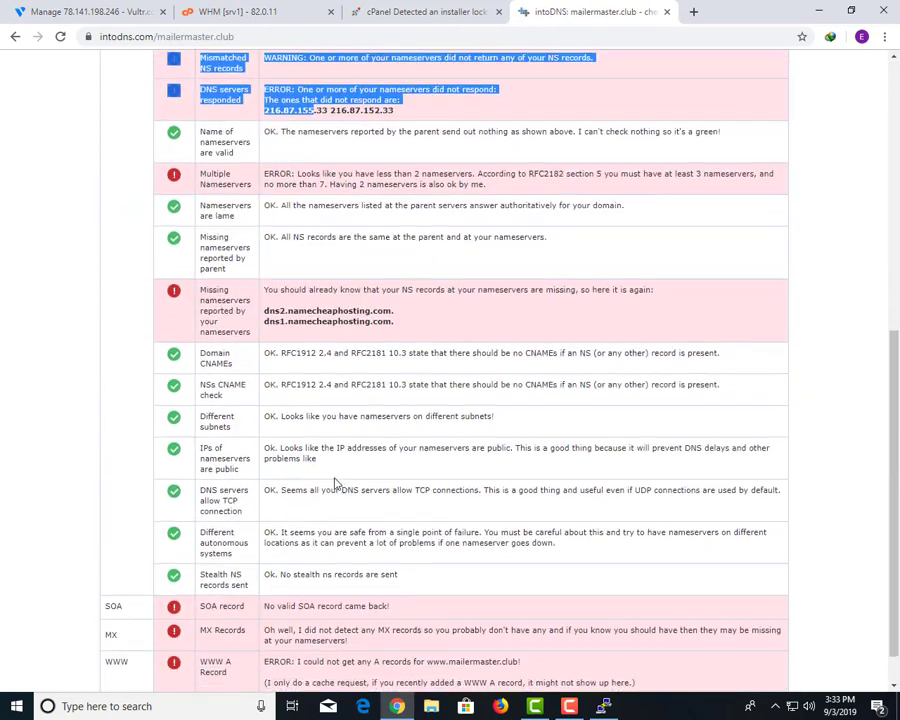
click(100, 11)
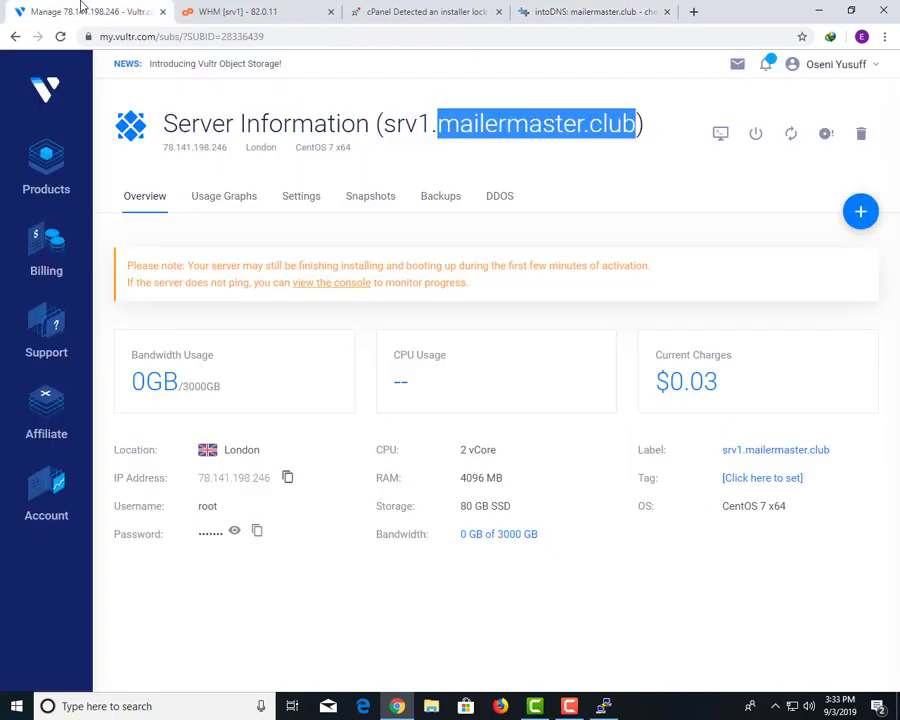
Open the mailermaster.club zone in WHM's Edit DNS Zone.
click(192, 12)
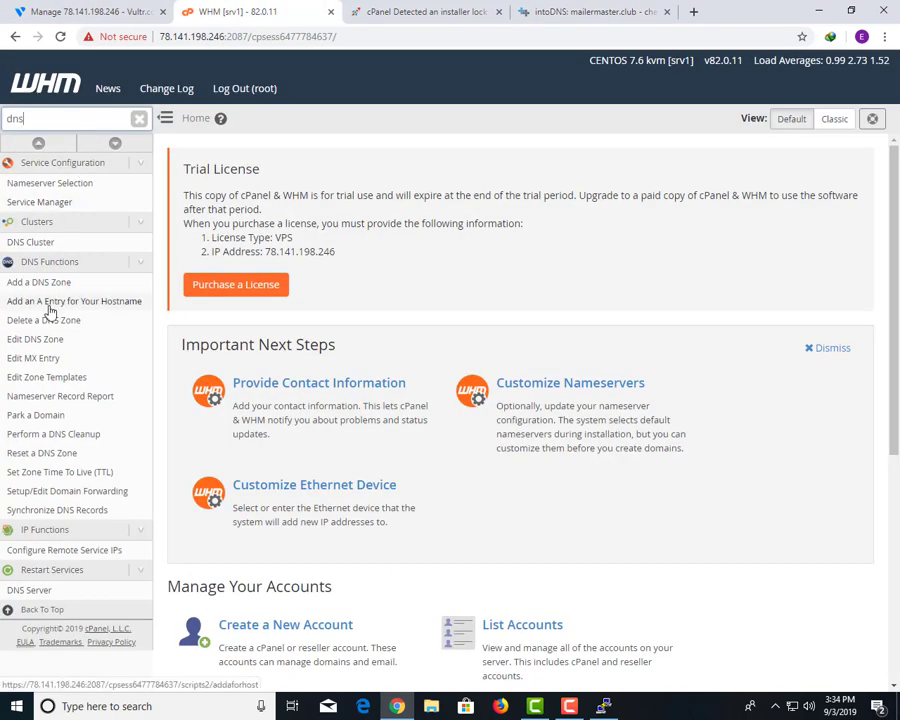
click(47, 341)
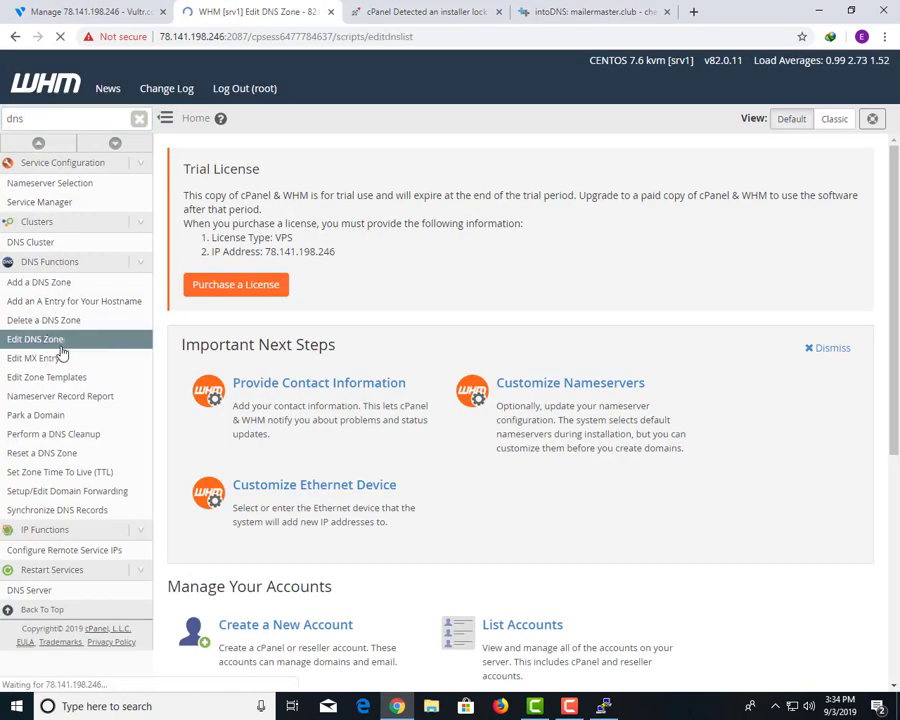
click(48, 8)
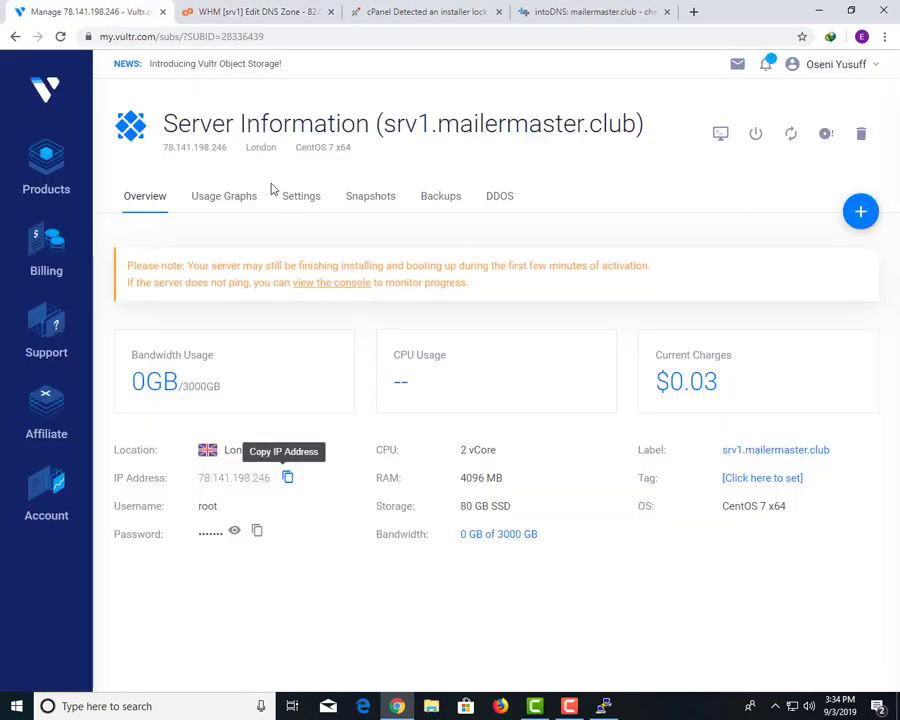
click(252, 11)
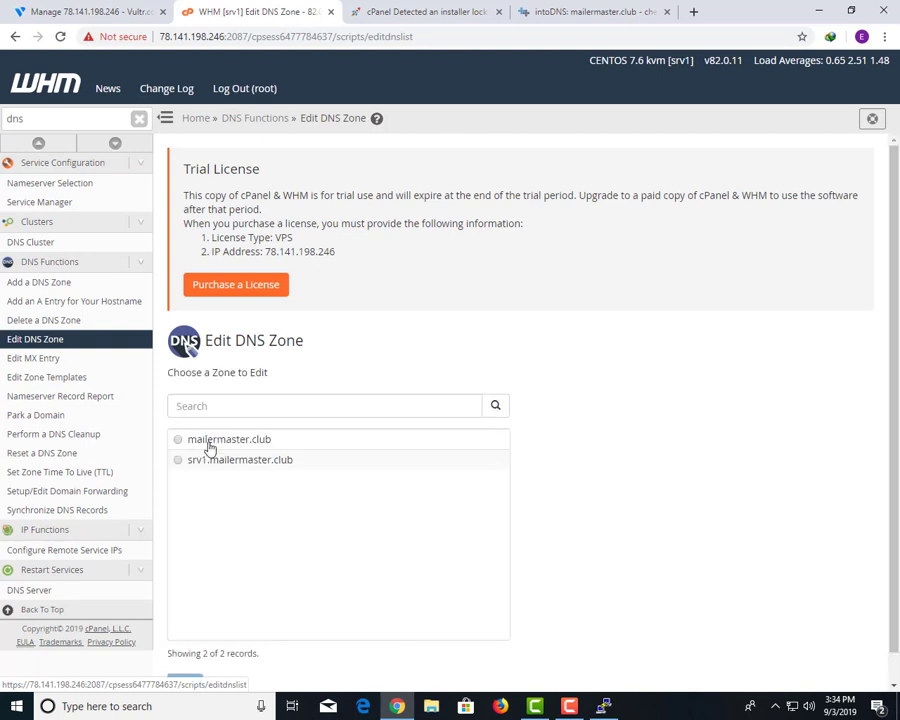
click(203, 440)
click(185, 687)
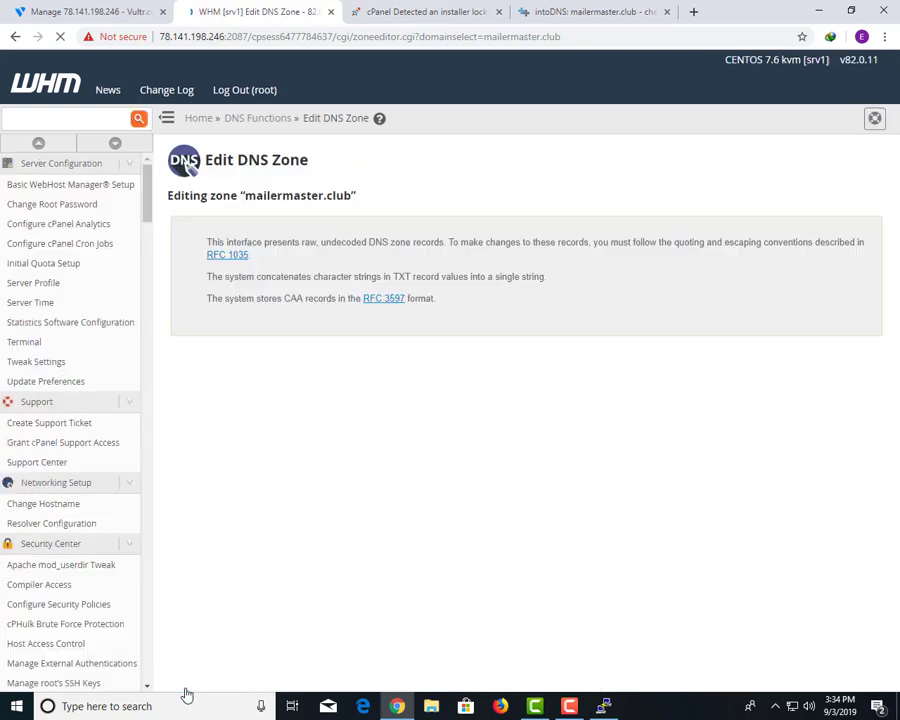
scroll(246, 374, down, 5)
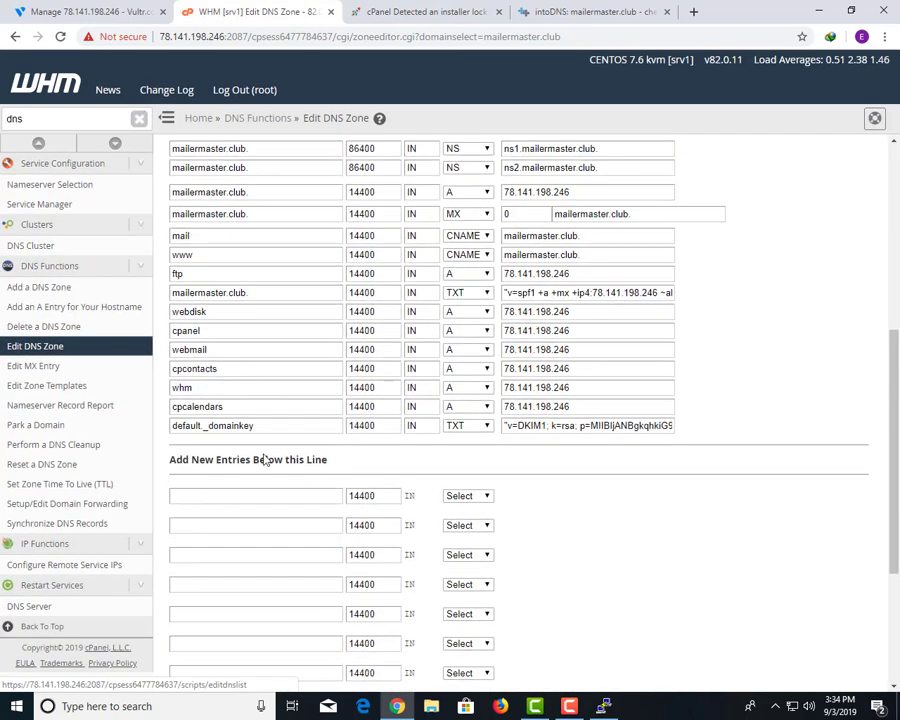
Add an ns1 A record pointing to 78.141.198.246.
click(466, 496)
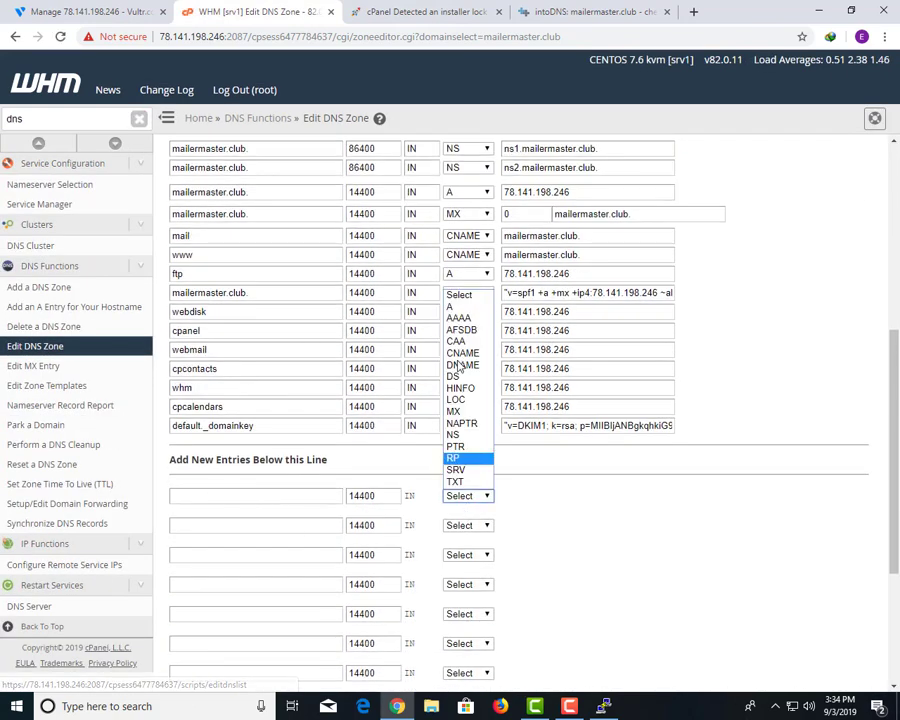
click(460, 308)
click(539, 496)
text(78.141.198.246)
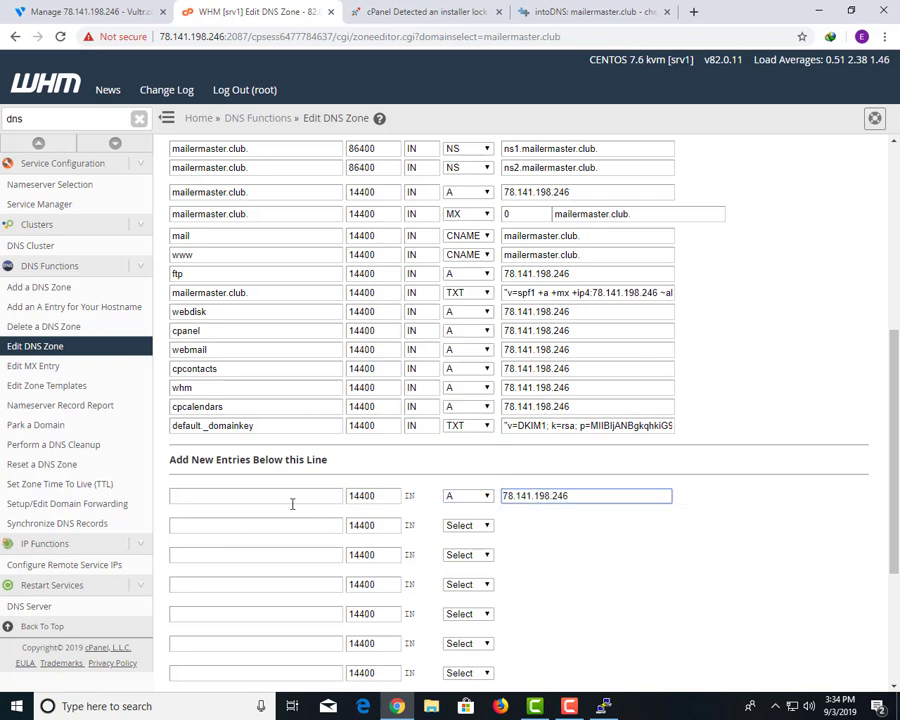
click(288, 497)
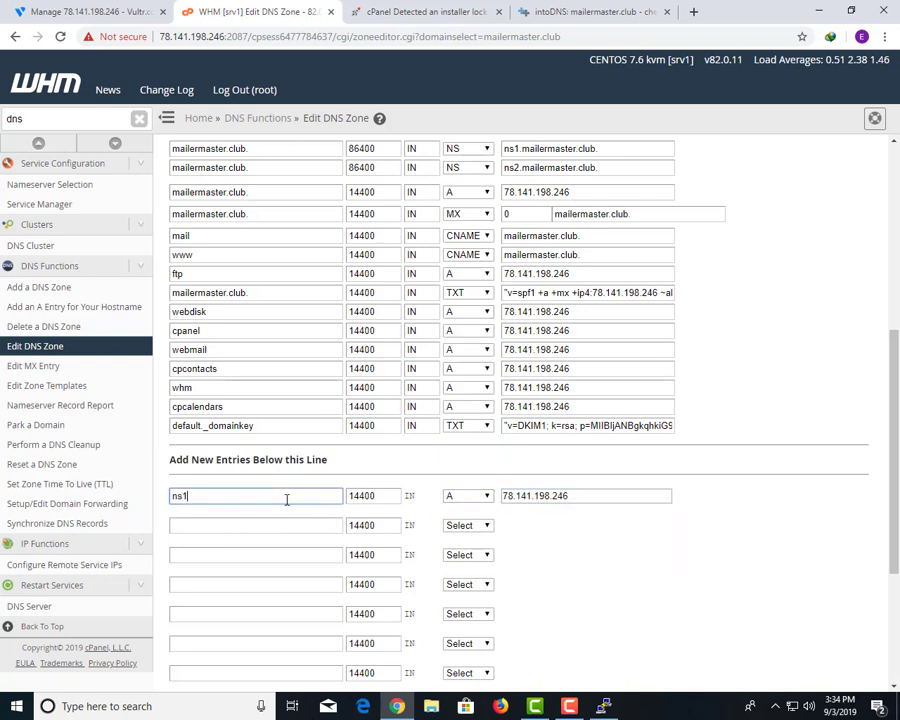
Add an ns2 A record pointing to 78.141.198.246 and save the zone.
click(317, 522)
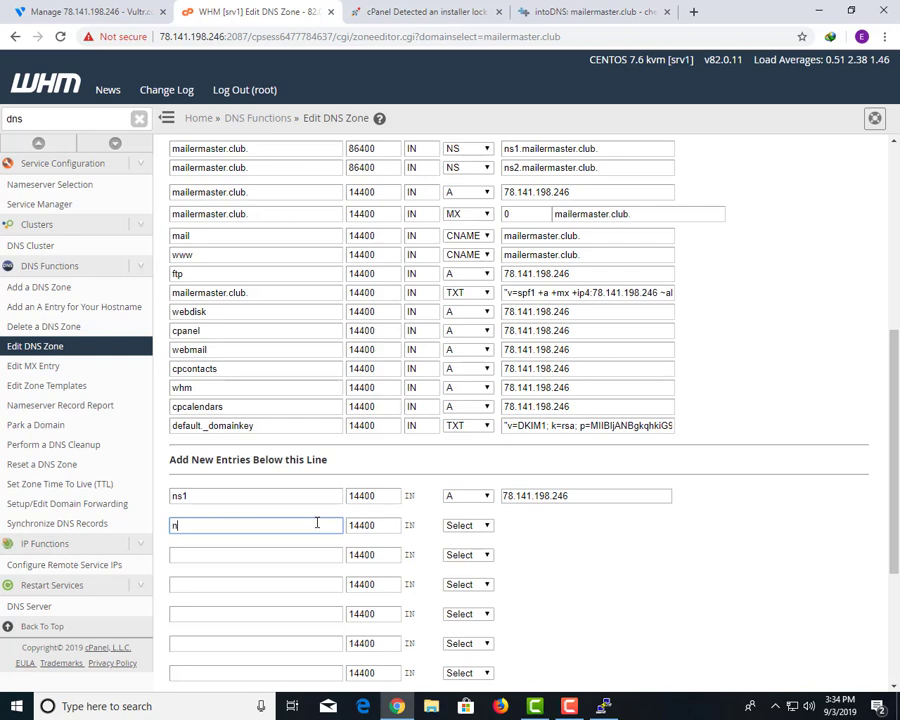
click(466, 525)
click(458, 333)
scroll(502, 446, down, 3)
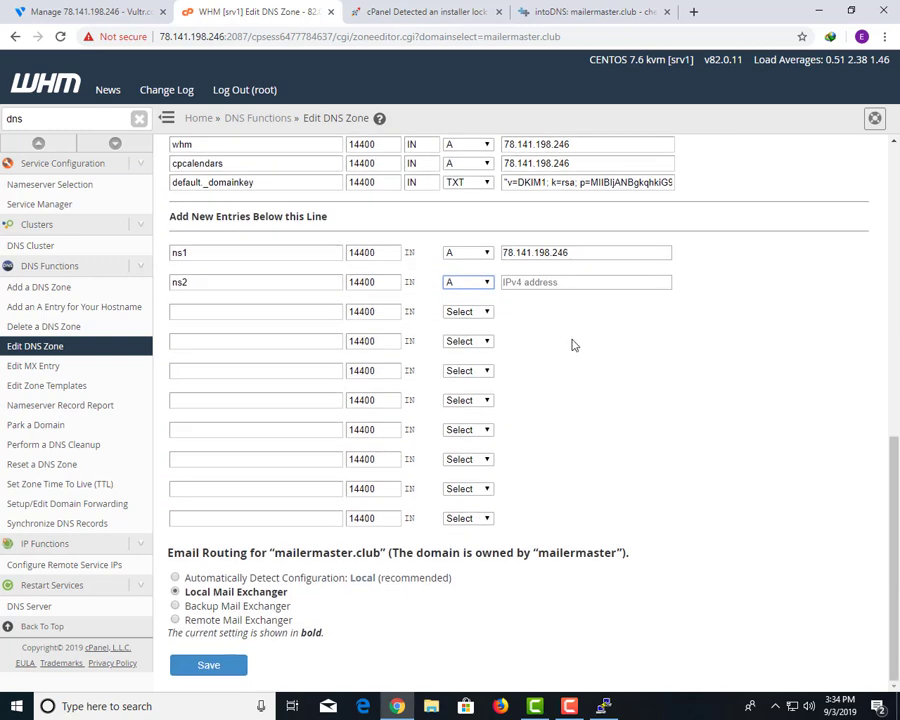
click(504, 281)
text(78.141.198.246)
click(200, 664)
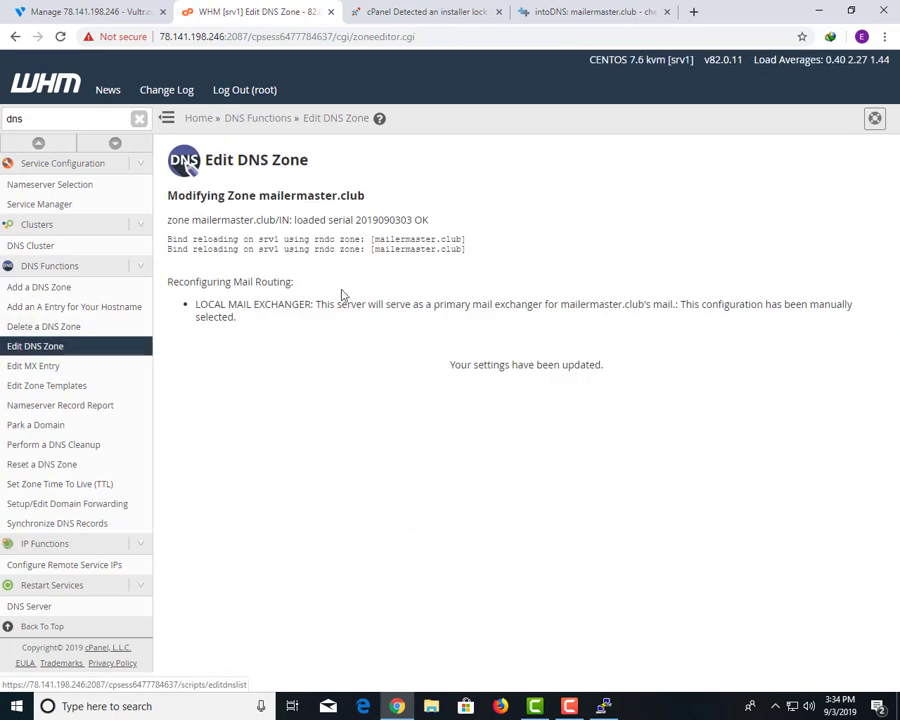
Reload the intoDNS report for mailermaster.club and inspect the remaining WWW A record error.
click(560, 13)
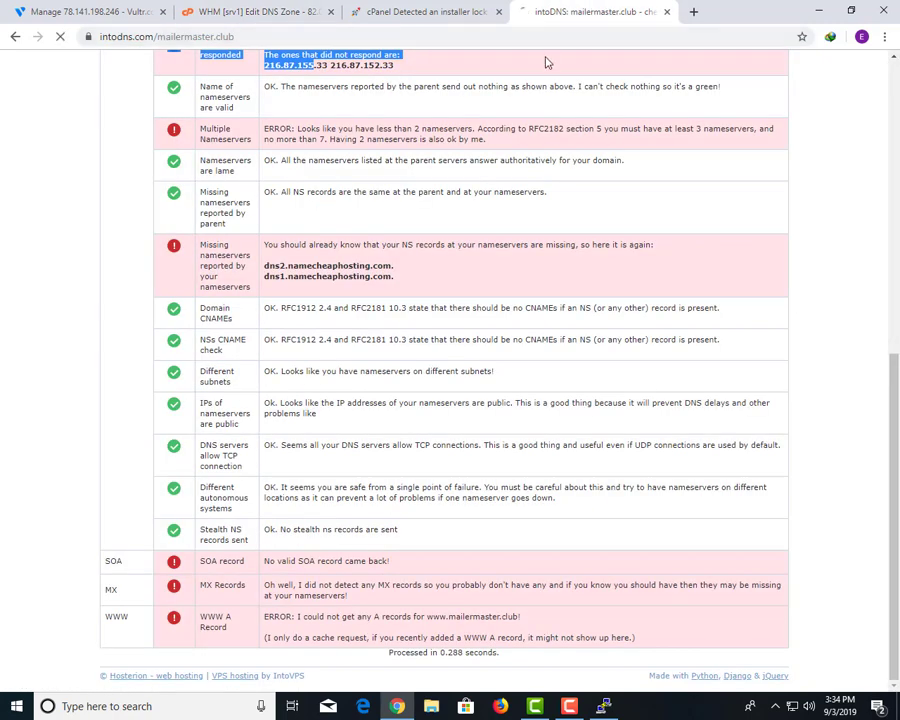
key(F5)
scroll(460, 276, down, 10)
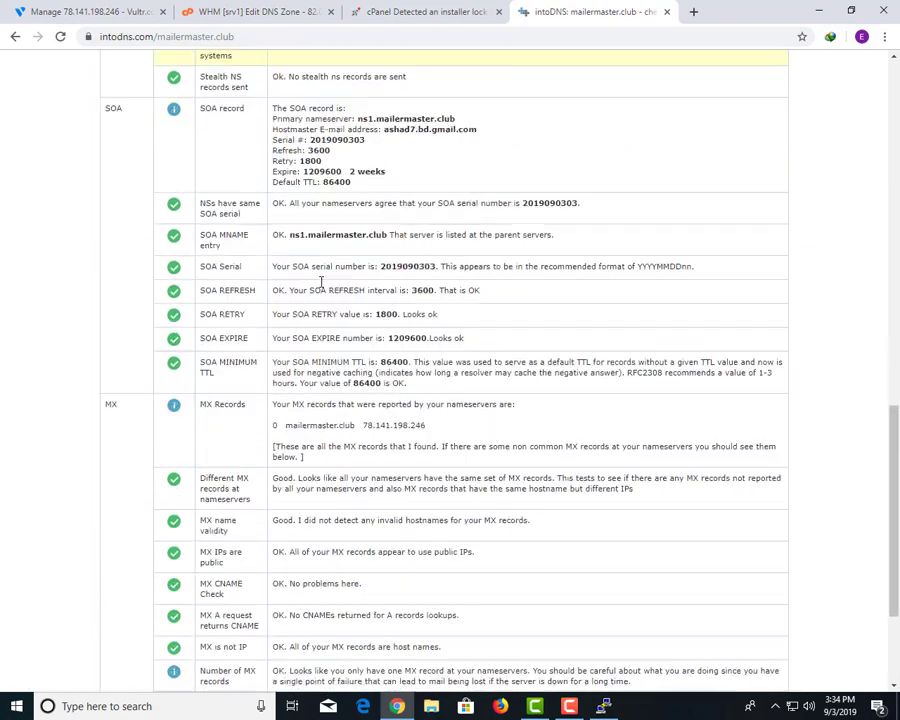
drag(276, 618, 214, 617)
click(618, 635)
scroll(400, 600, up, 20)
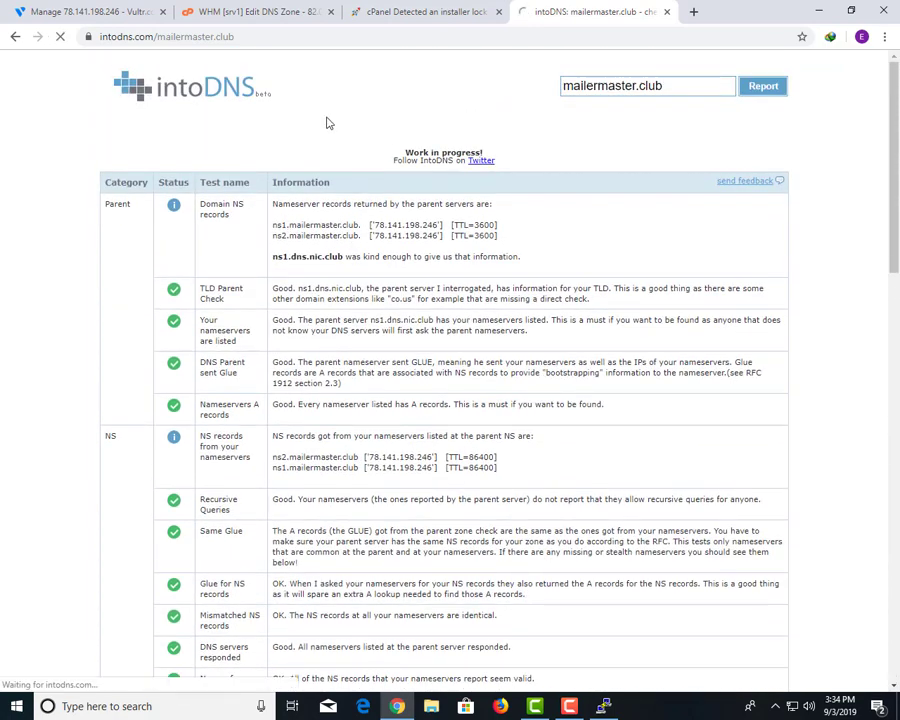
scroll(397, 145, down, 12)
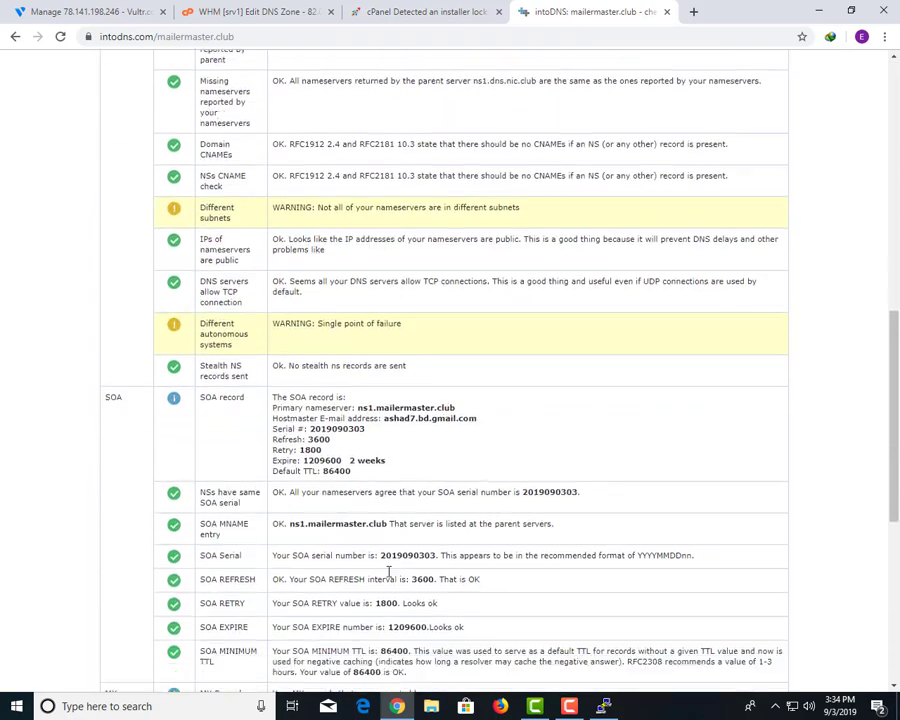
drag(277, 616, 495, 617)
click(577, 651)
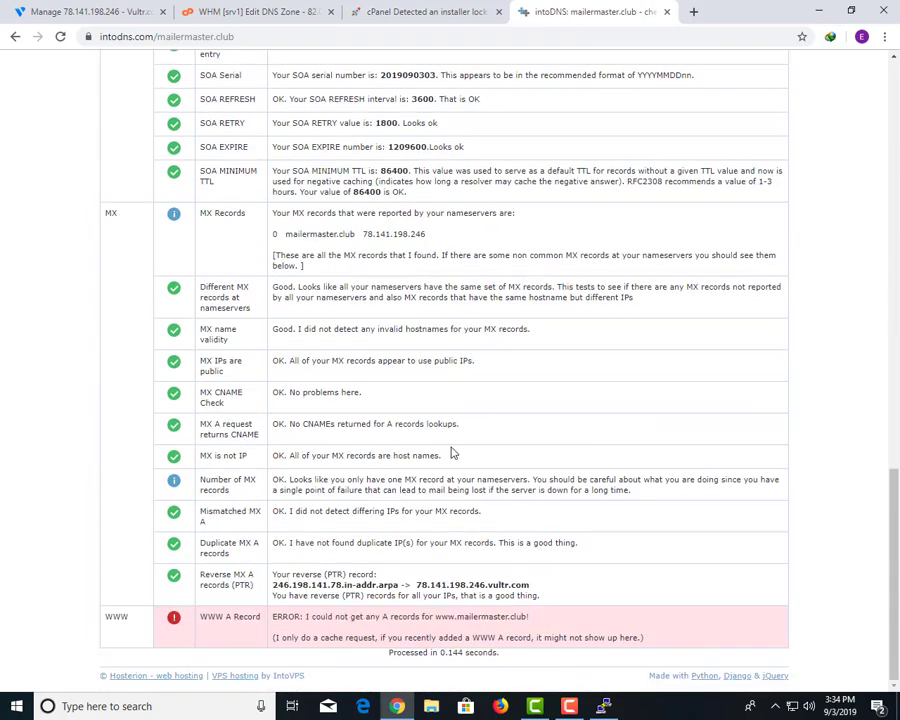
click(75, 11)
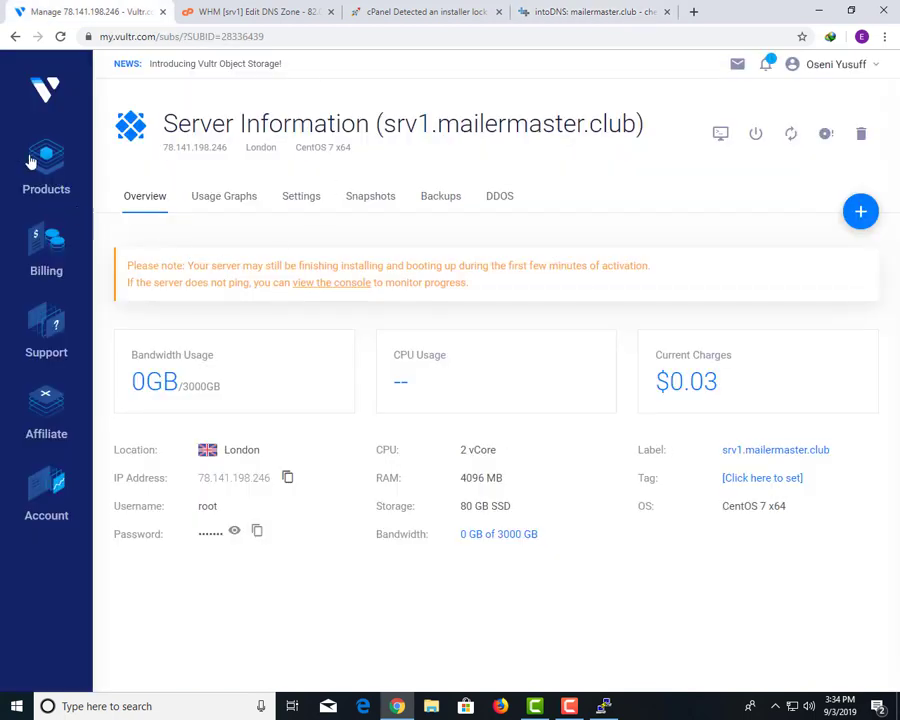
Restart srv1.mailermaster.club from its actions menu in the Vultr server list.
click(27, 96)
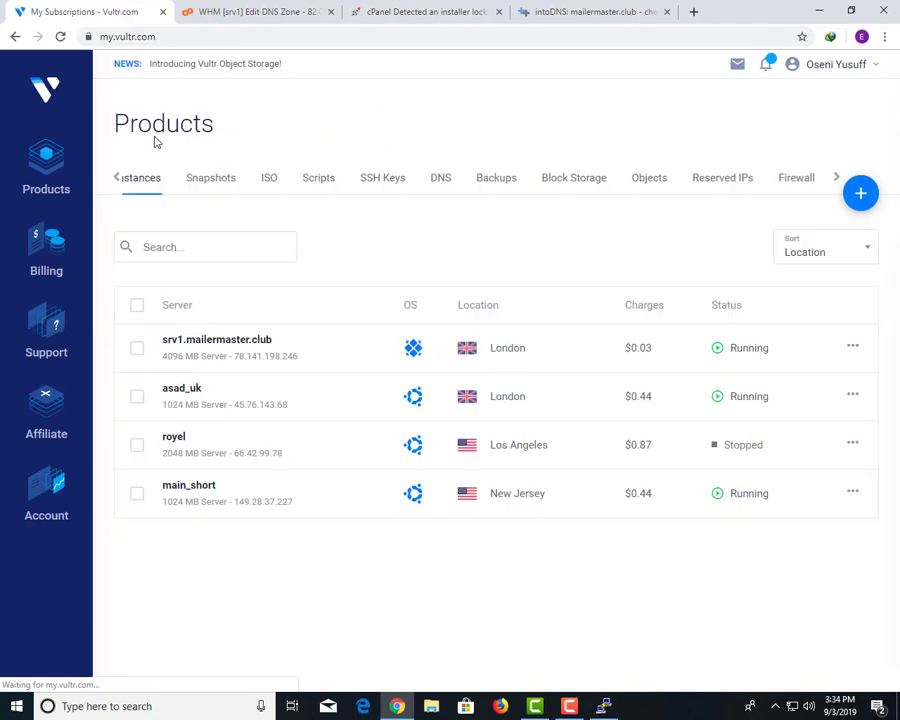
click(848, 345)
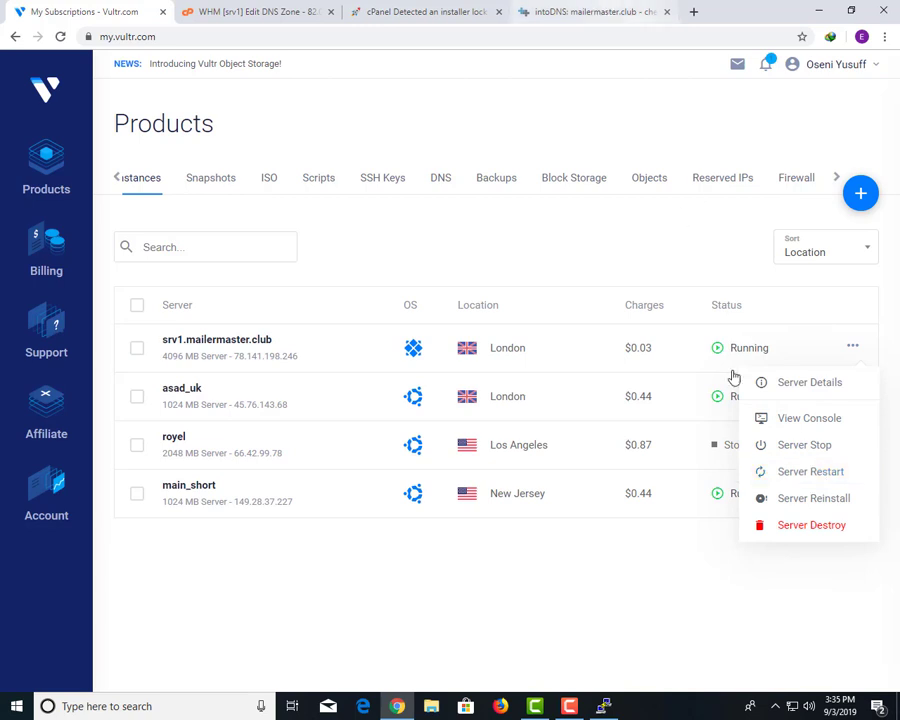
click(817, 480)
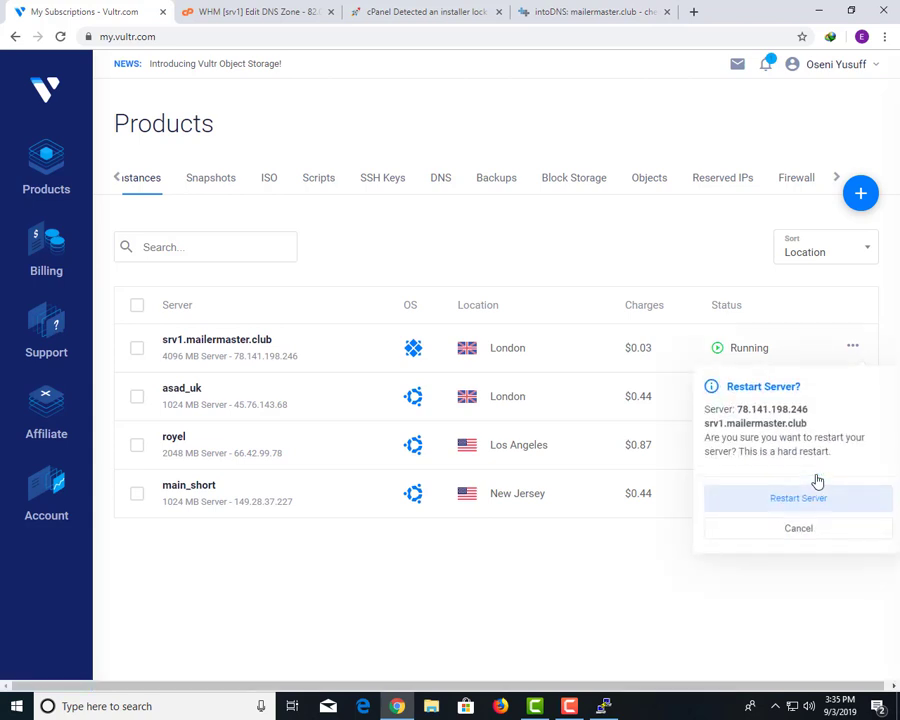
click(776, 507)
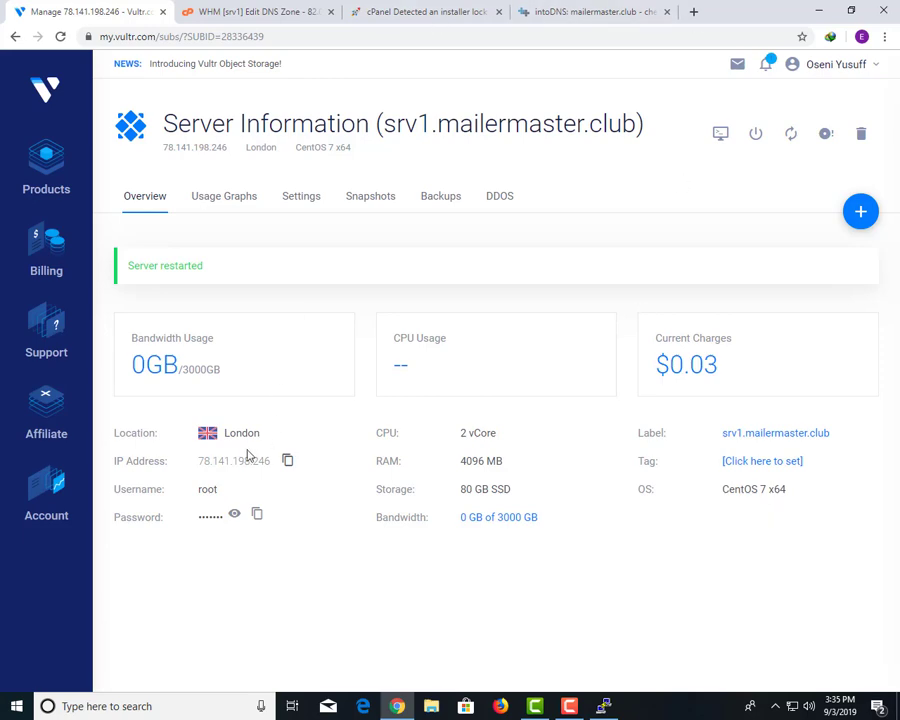
Load the server IP address in a new browser tab.
click(672, 8)
click(695, 12)
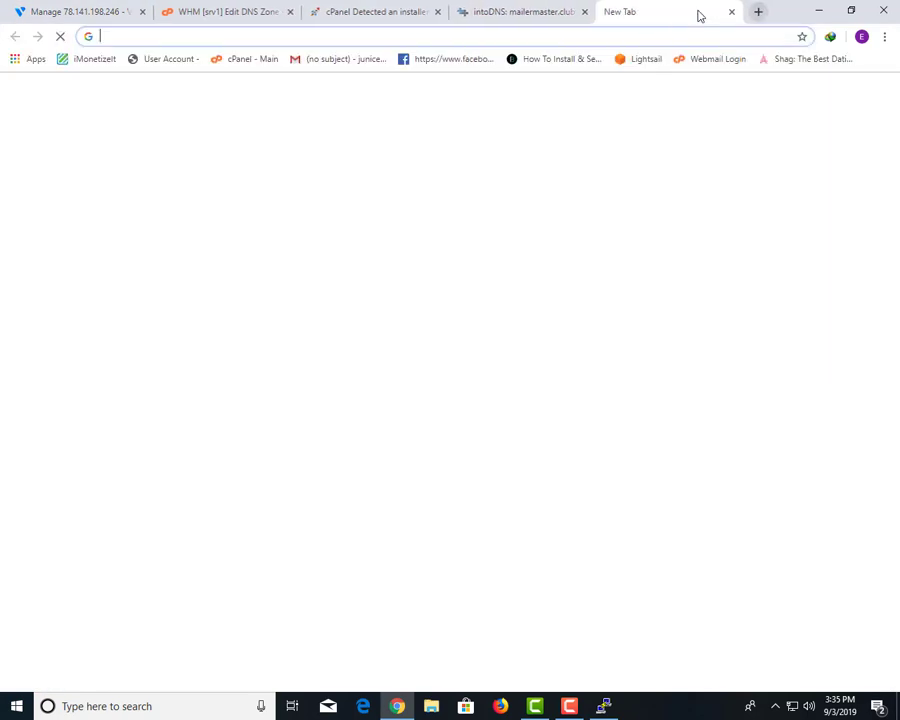
text(78.141.198.246)
key(Return)
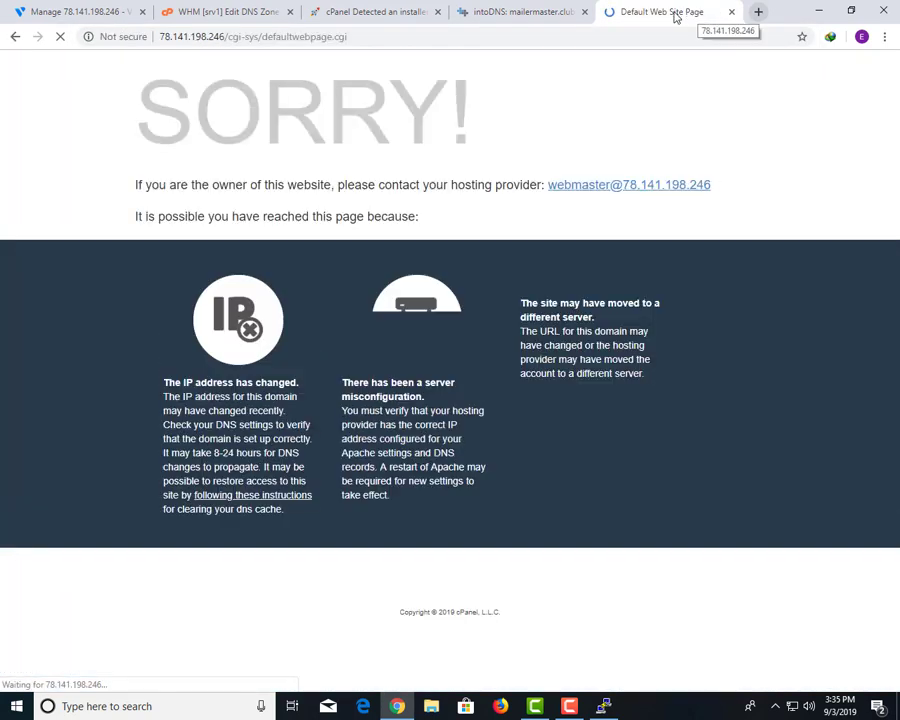
Rerun the intoDNS check for mailermaster.club.
click(390, 10)
click(240, 8)
click(546, 8)
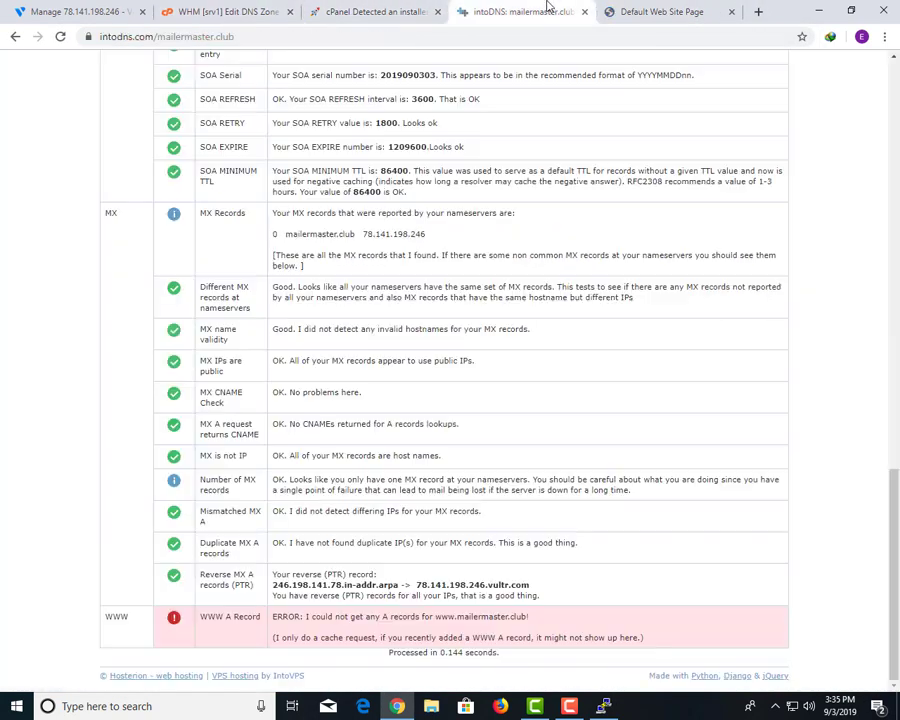
key(F5)
scroll(620, 204, up, 8)
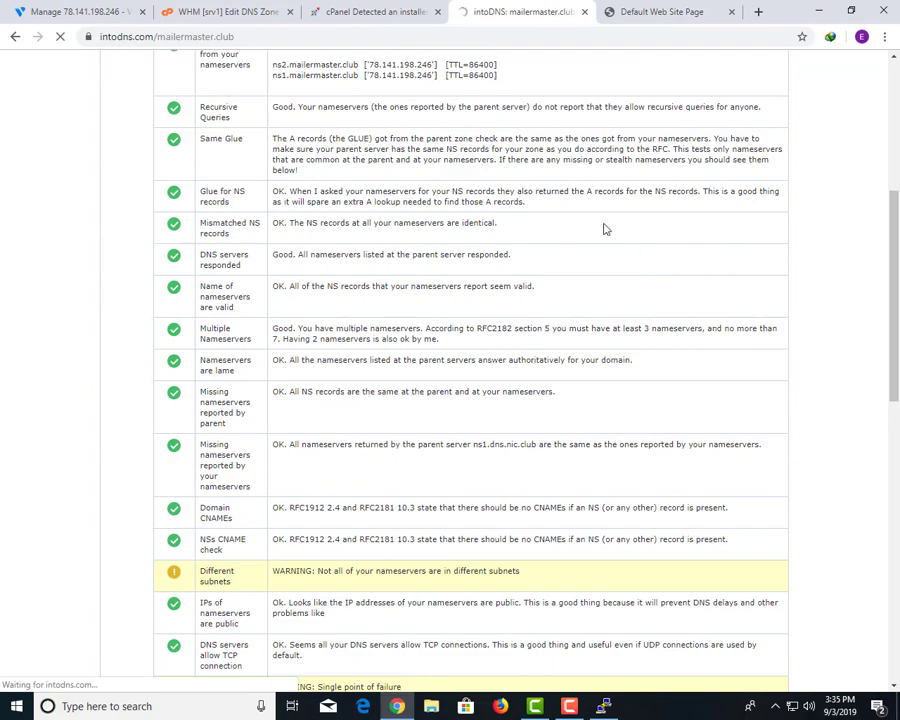
scroll(590, 230, up, 3)
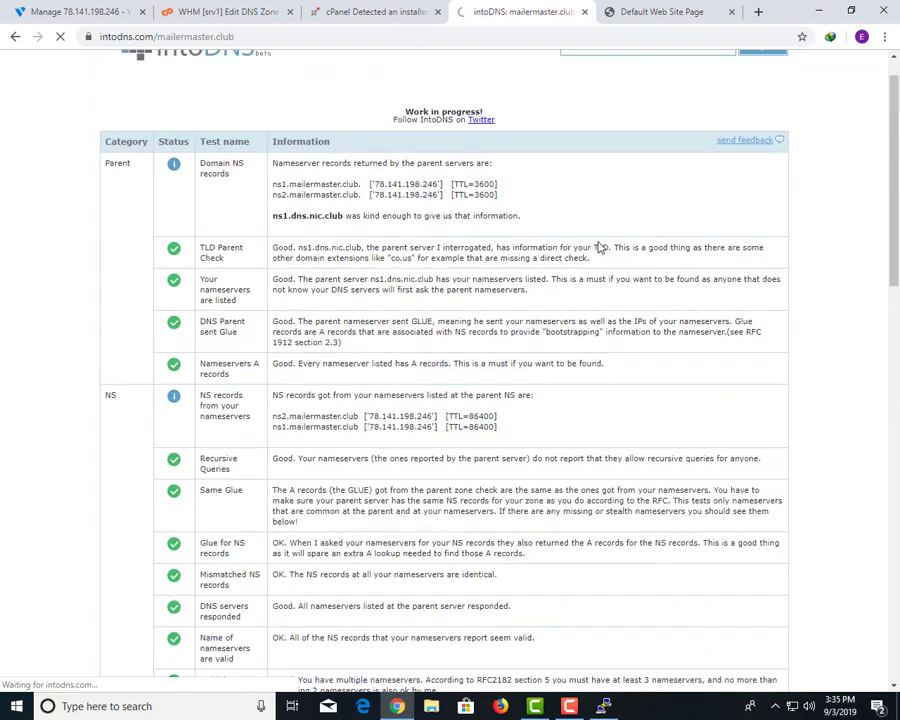
scroll(585, 290, down, 15)
scroll(575, 335, up, 15)
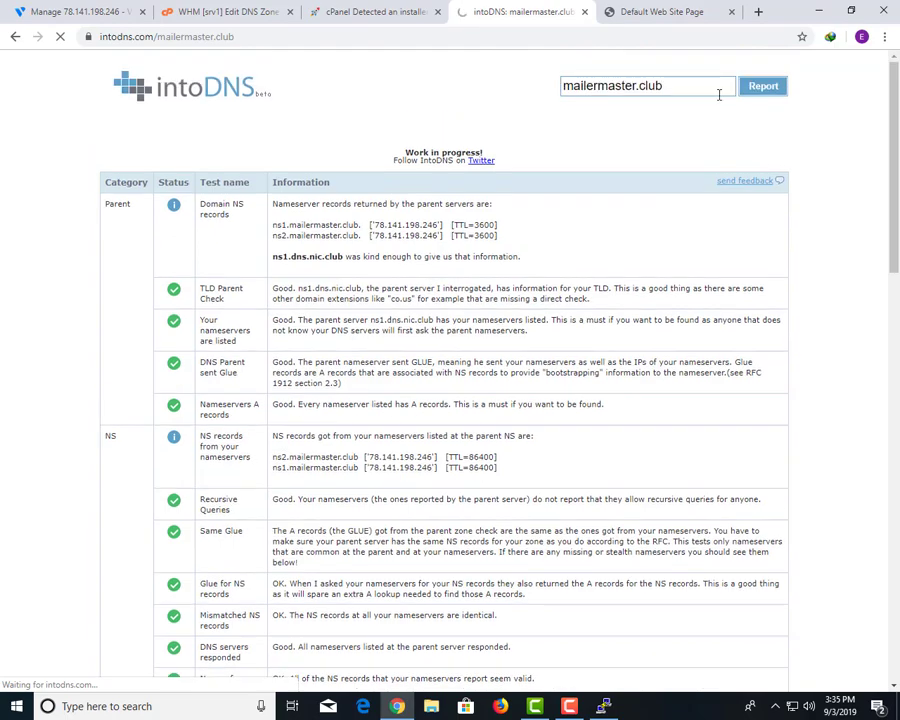
Glance at the server's default web page, then review intoDNS's WWW A record error.
key(ctrl+Tab)
key(ctrl+shift+Tab)
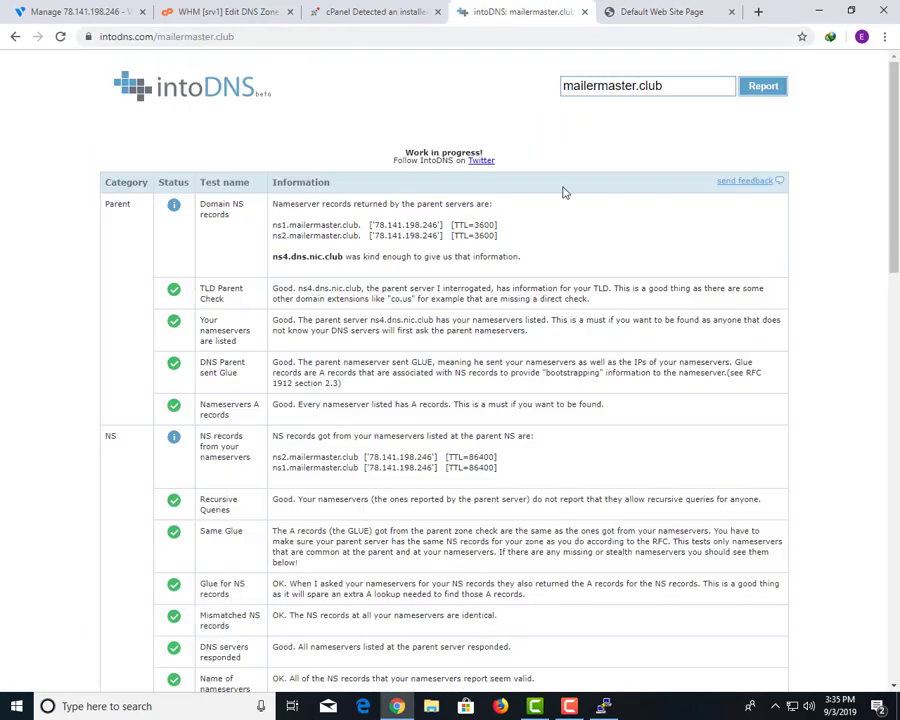
scroll(555, 330, down, 9)
scroll(541, 480, down, 8)
drag(280, 616, 287, 616)
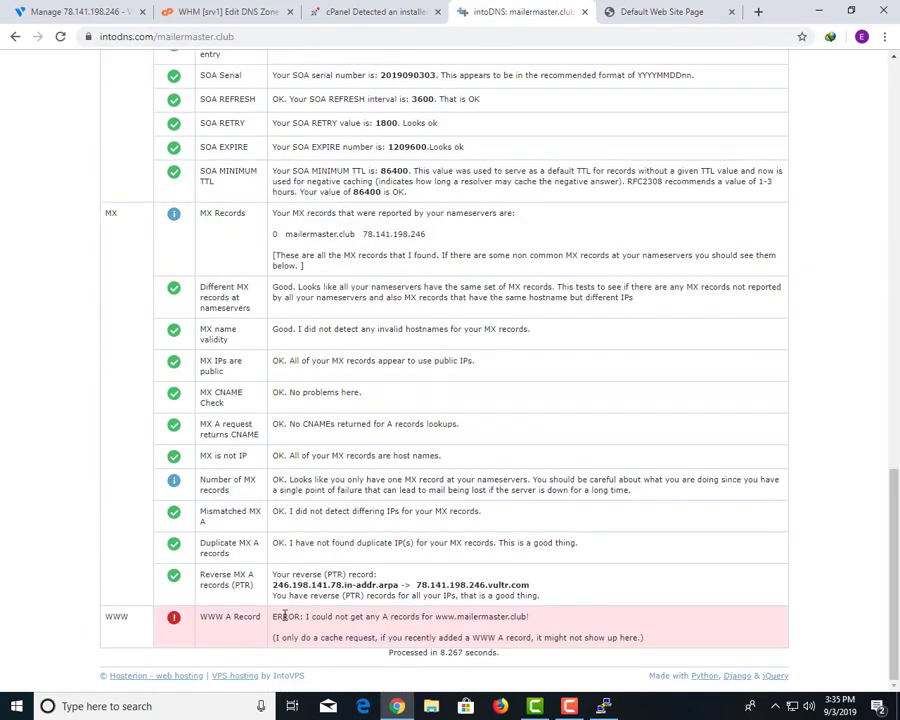
drag(385, 636, 350, 617)
click(670, 645)
click(279, 627)
Open mail-tester.com in place of the server's default page.
click(660, 12)
click(656, 34)
text(mailwizz)
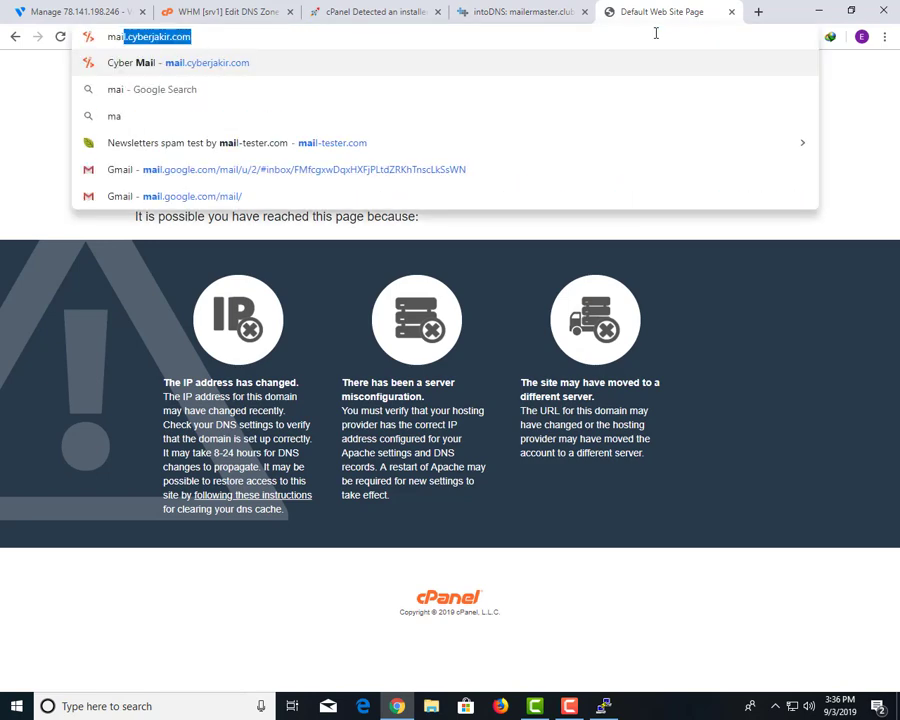
key(Down)
key(Down)
key(Return)
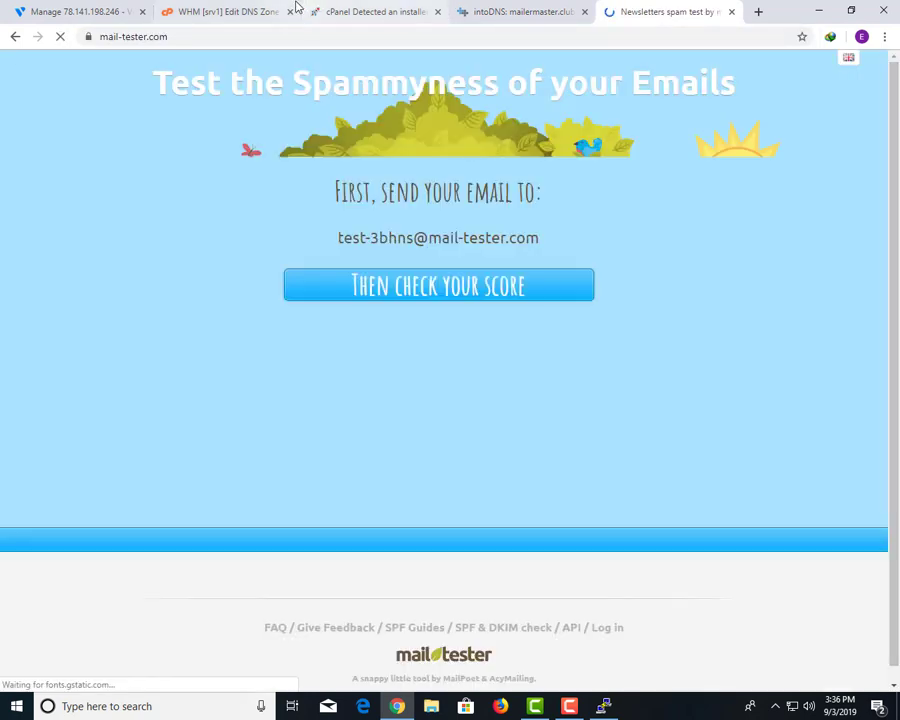
click(226, 10)
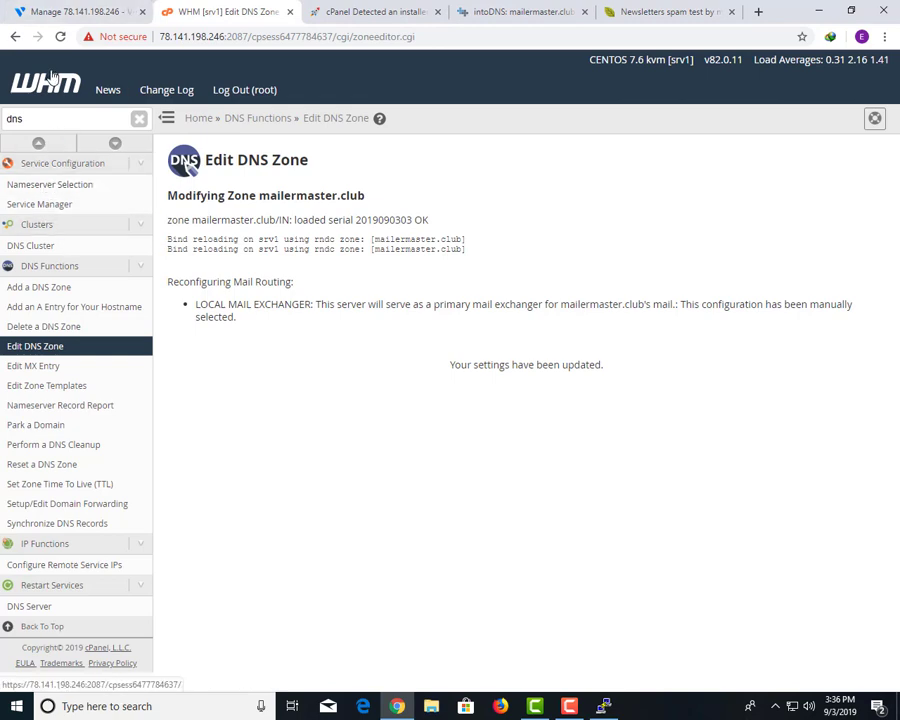
Clear the 'dns' sidebar filter and open List Accounts from WHM Home.
click(137, 118)
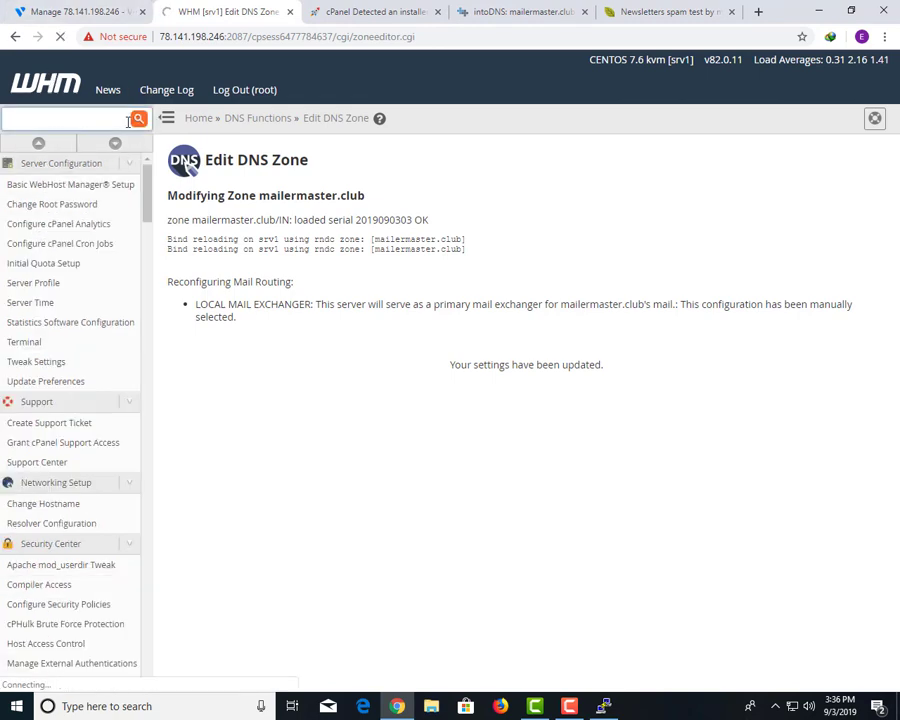
click(380, 11)
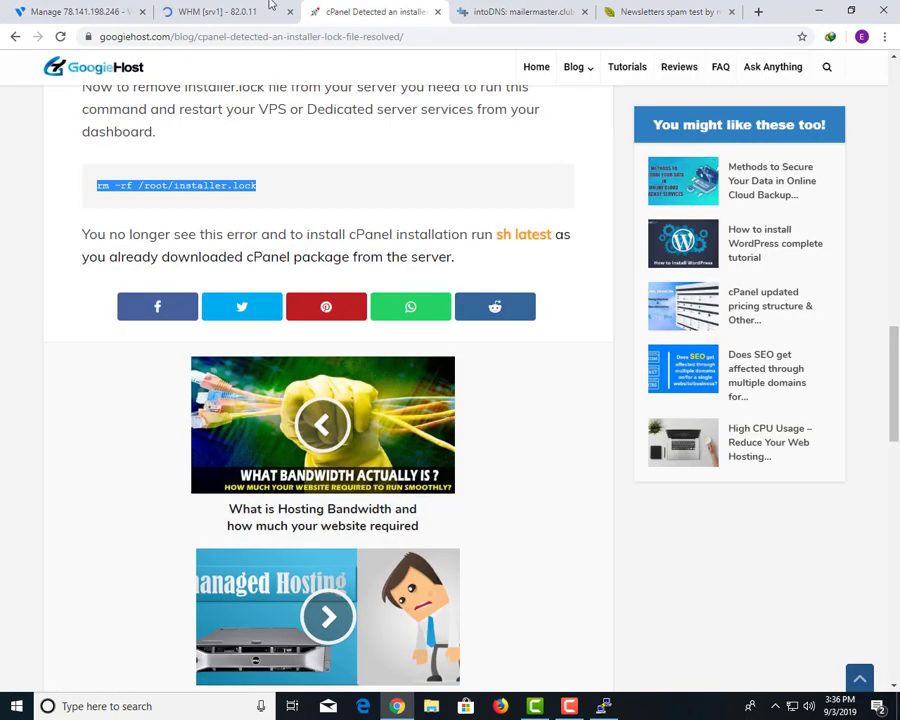
click(268, 9)
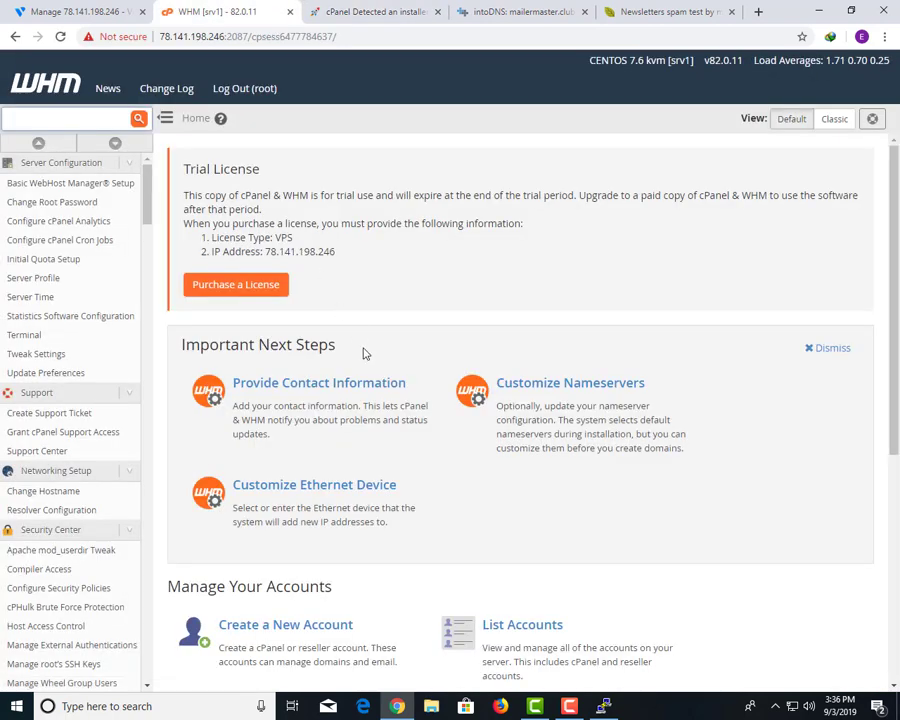
scroll(365, 353, down, 2)
click(533, 520)
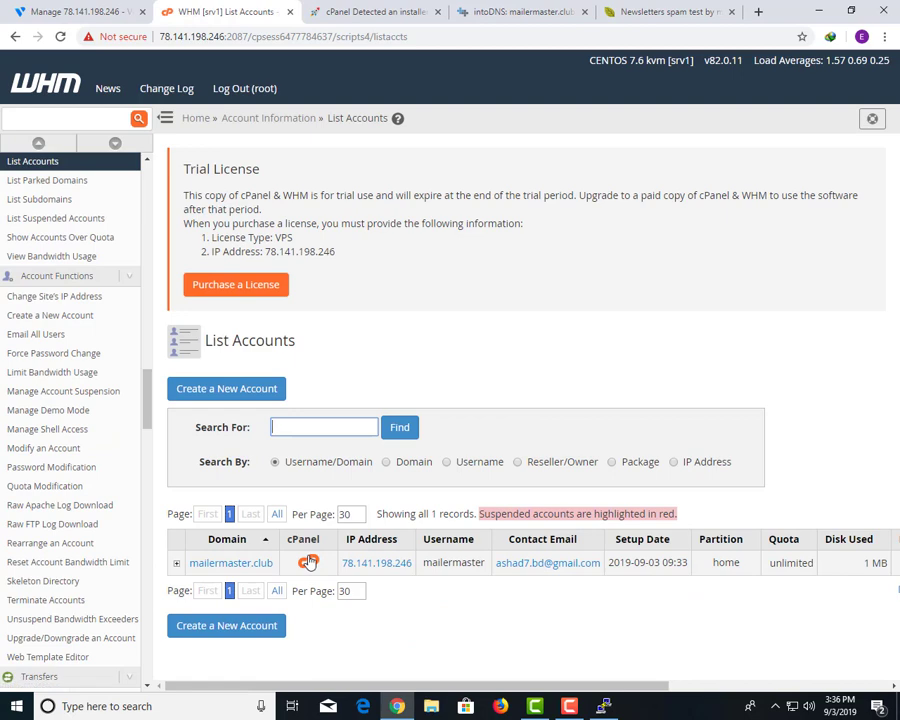
Open cPanel for the mailermaster.club account and close the installer-lock article tab.
click(308, 563)
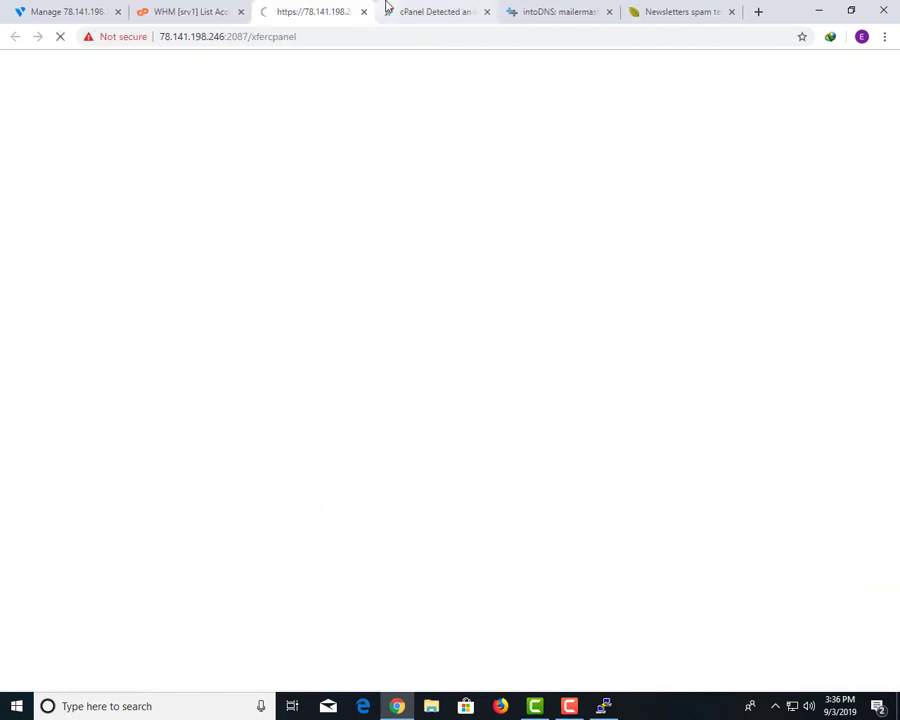
click(385, 8)
click(358, 10)
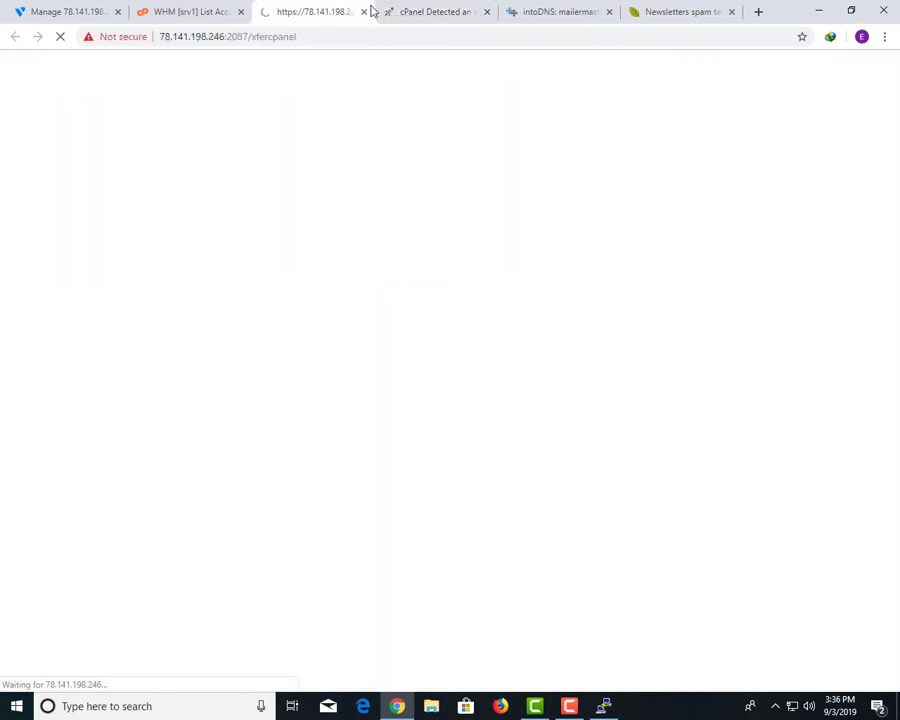
click(487, 11)
Go to the Email Accounts page in the account's cPanel.
click(542, 12)
click(454, 10)
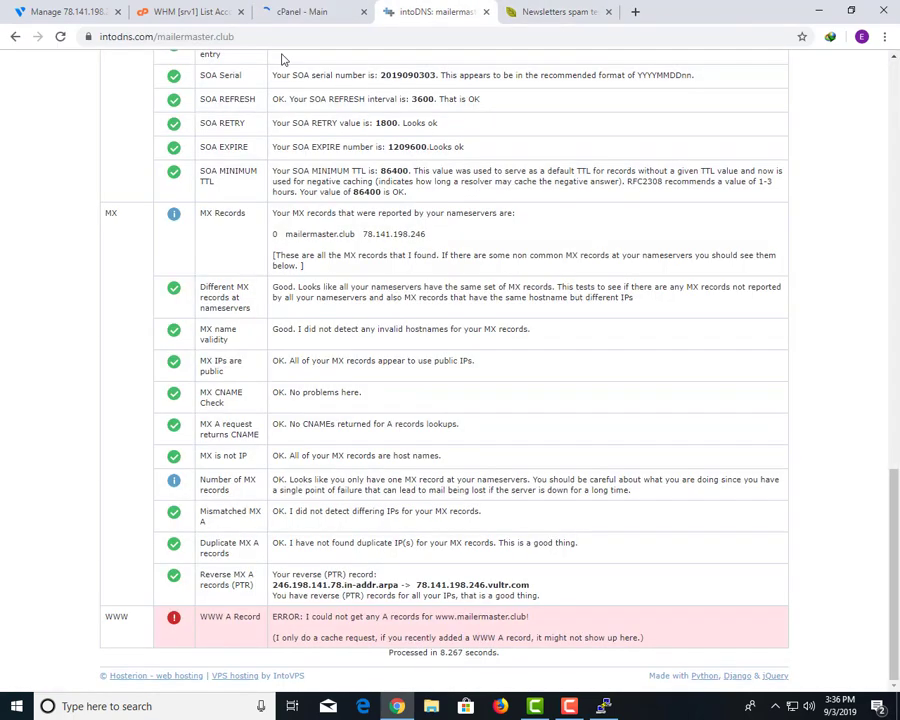
click(312, 10)
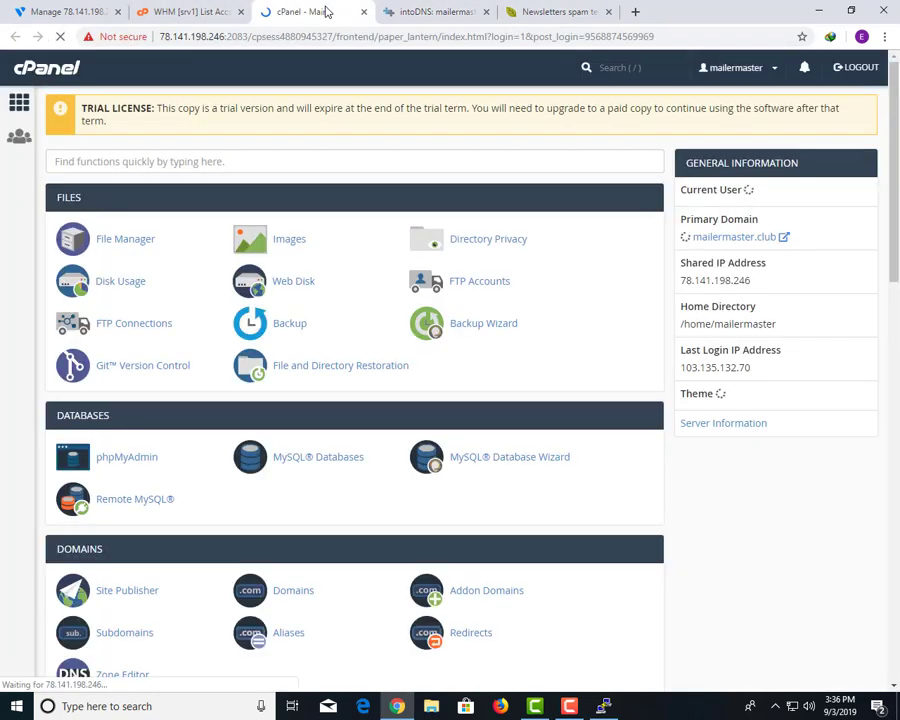
click(428, 10)
scroll(372, 454, up, 4)
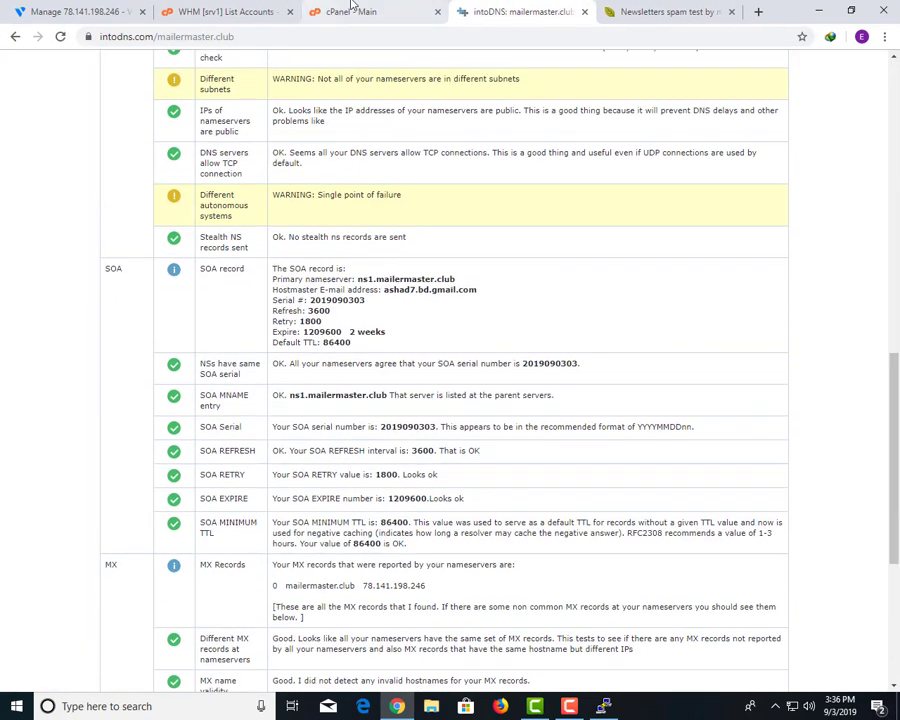
click(312, 12)
scroll(276, 290, down, 9)
scroll(198, 296, up, 3)
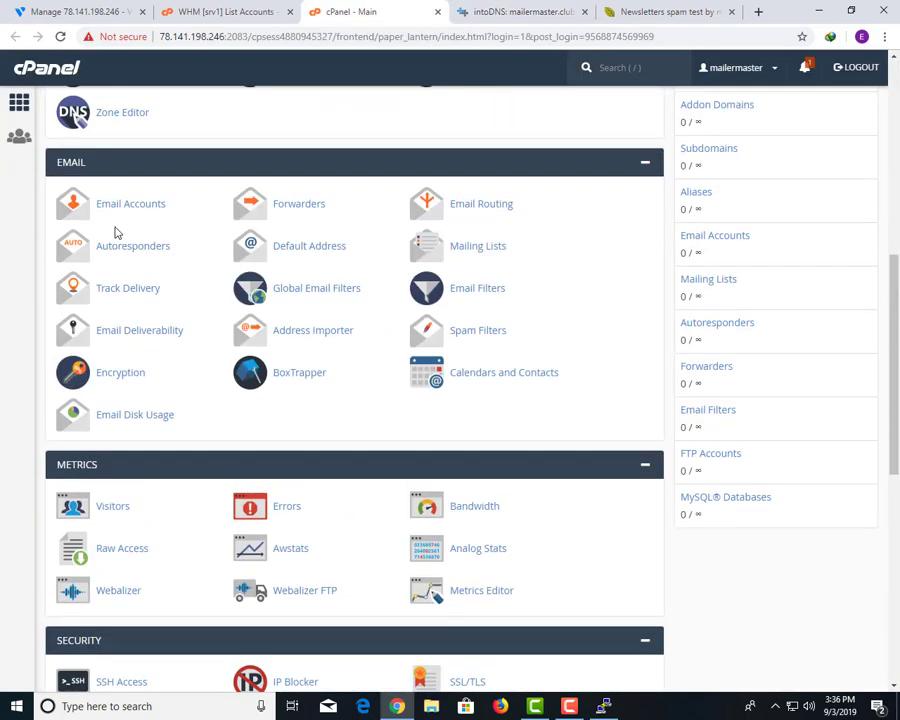
click(119, 207)
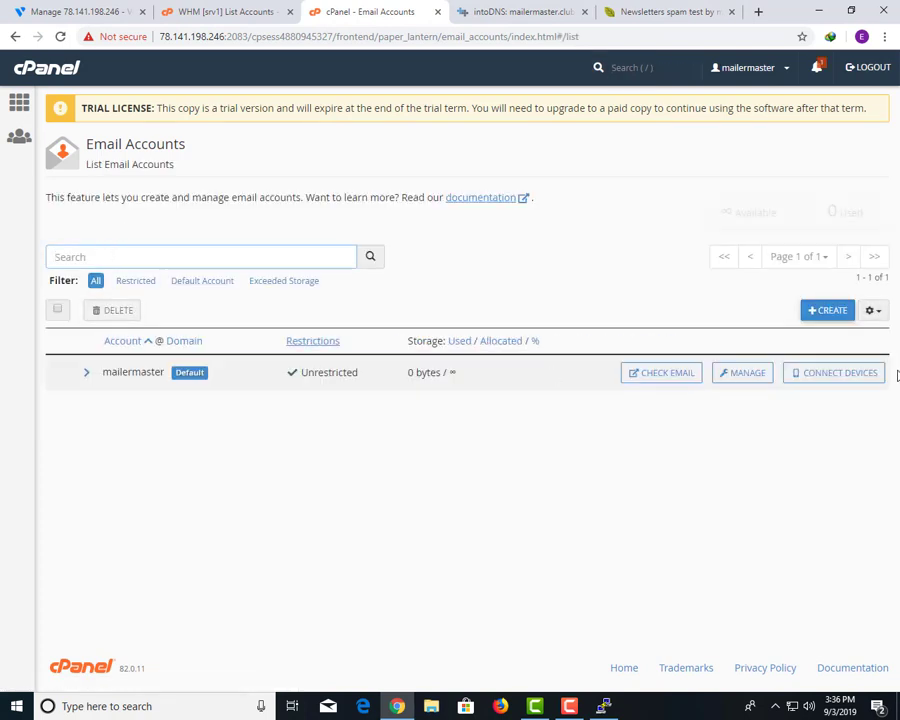
Start a new email account named 'test' with a generated strong password.
click(827, 311)
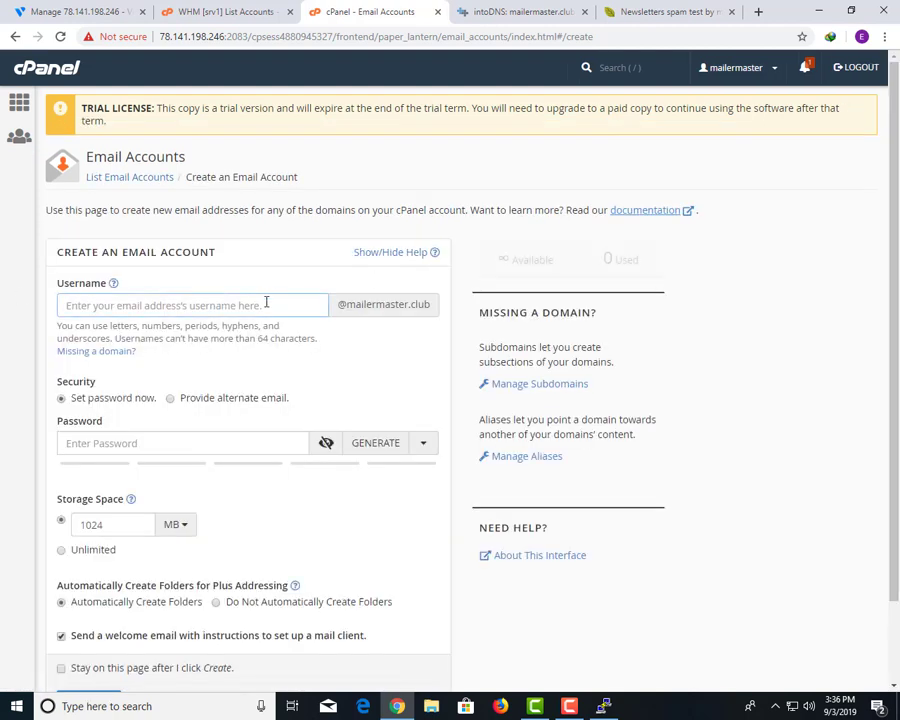
text(ts)
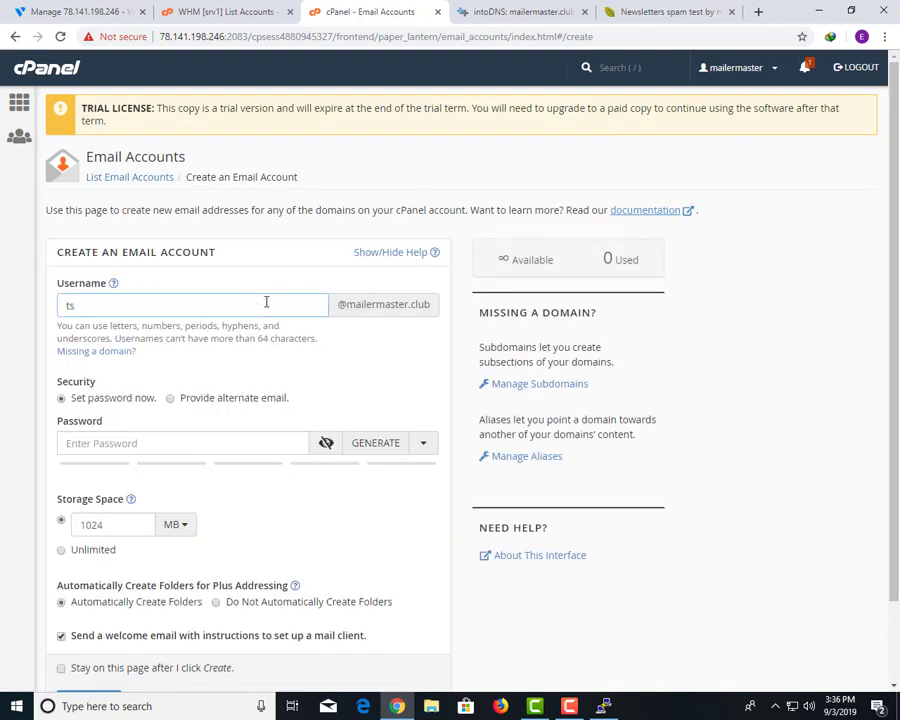
key(BackSpace)
text(tres)
key(ctrl+a)
text(tes)
click(362, 443)
Give the mailbox unlimited storage, create it, and open its webmail.
scroll(196, 479, down, 1)
scroll(196, 479, down, 1)
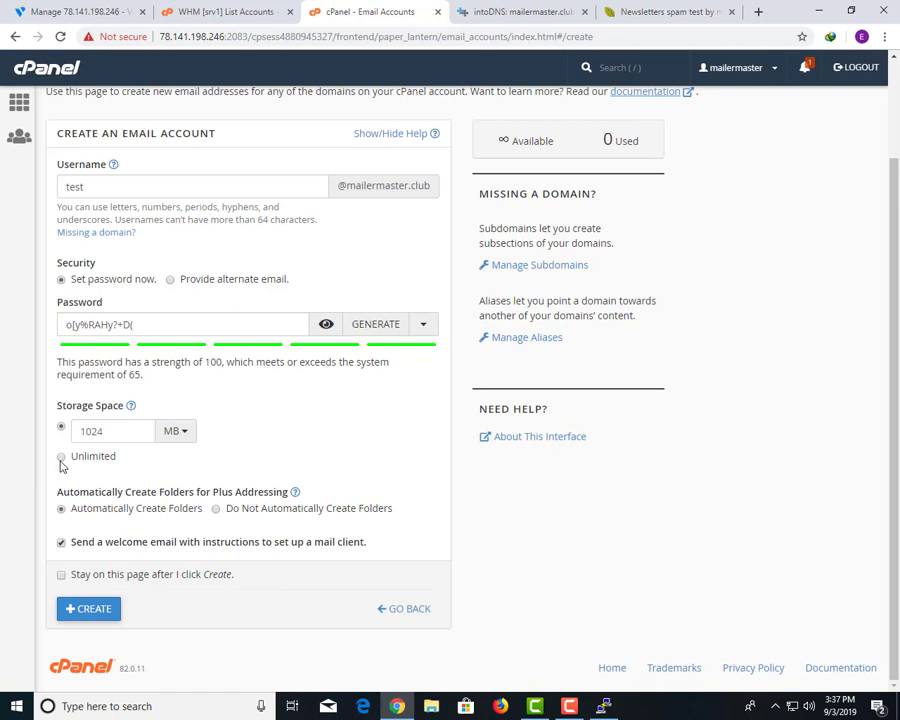
click(61, 456)
click(90, 608)
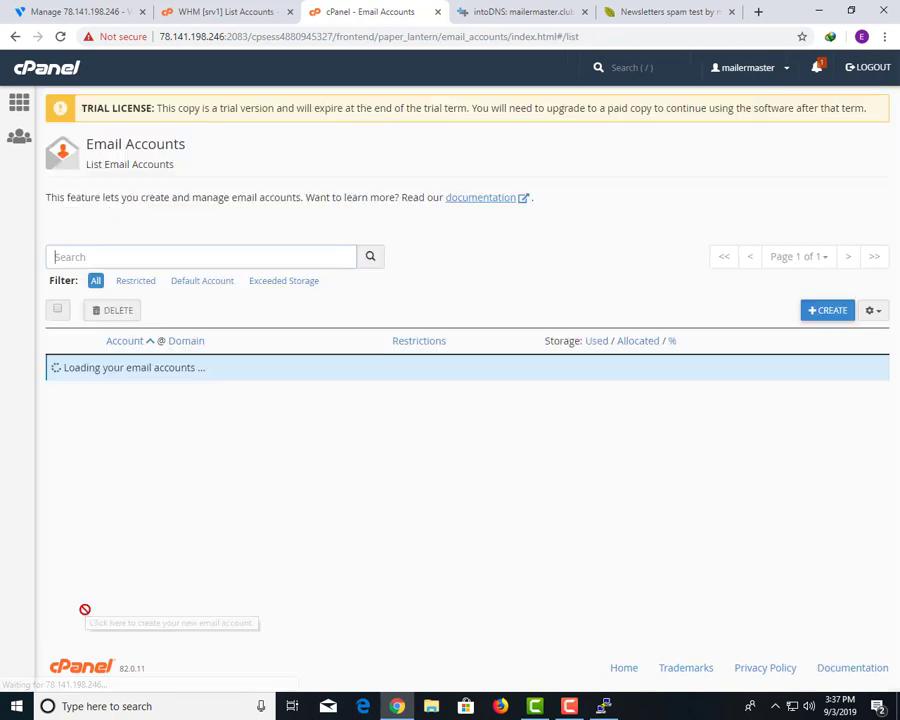
click(674, 414)
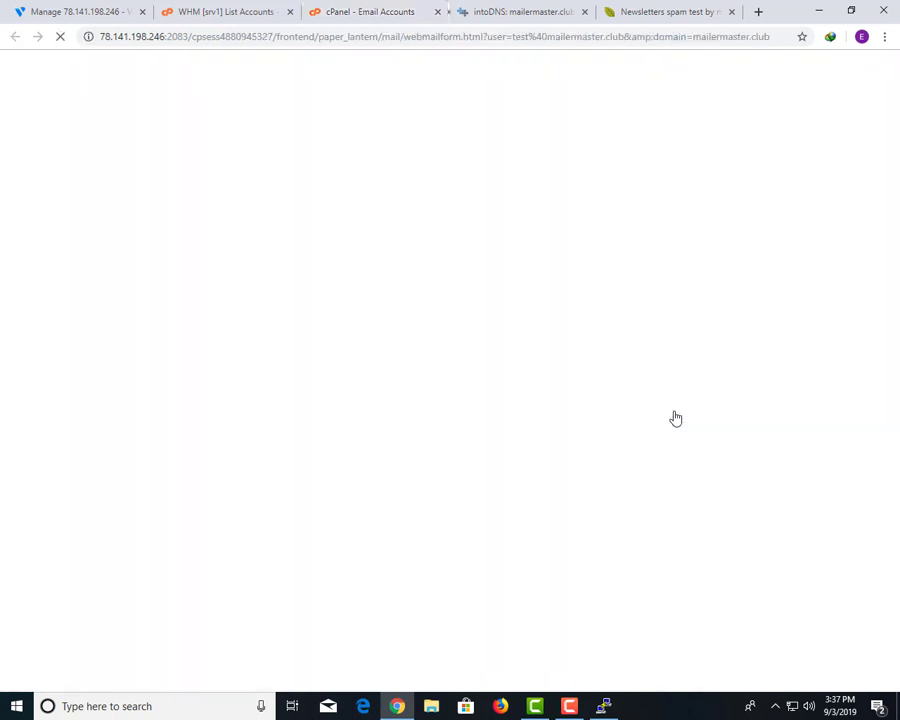
Set Roundcube as the default webmail client for the test mailbox.
drag(590, 11, 427, 11)
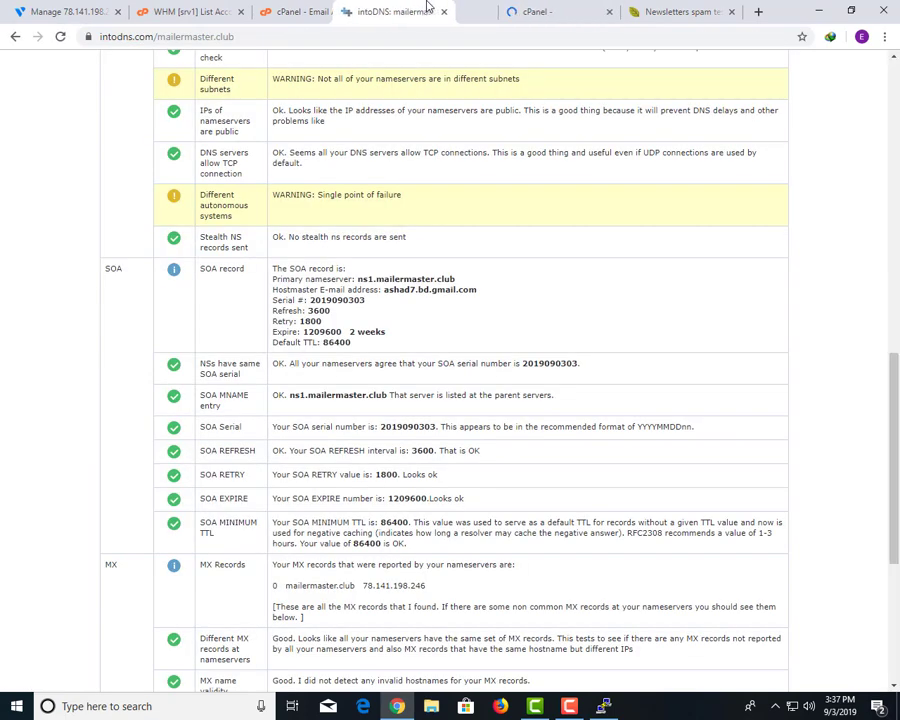
scroll(521, 478, down, 5)
click(571, 7)
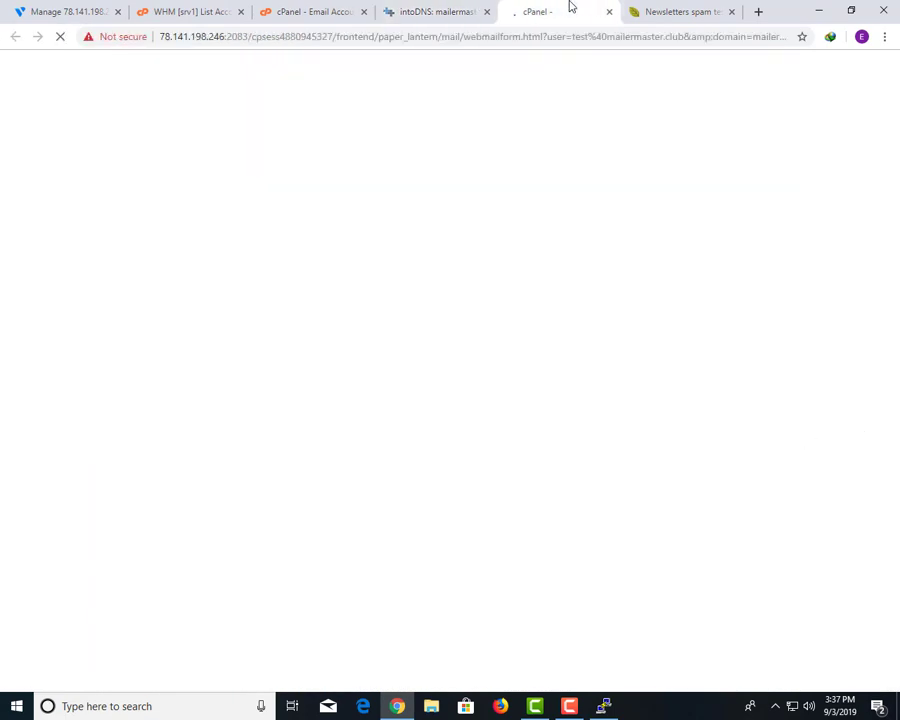
click(195, 10)
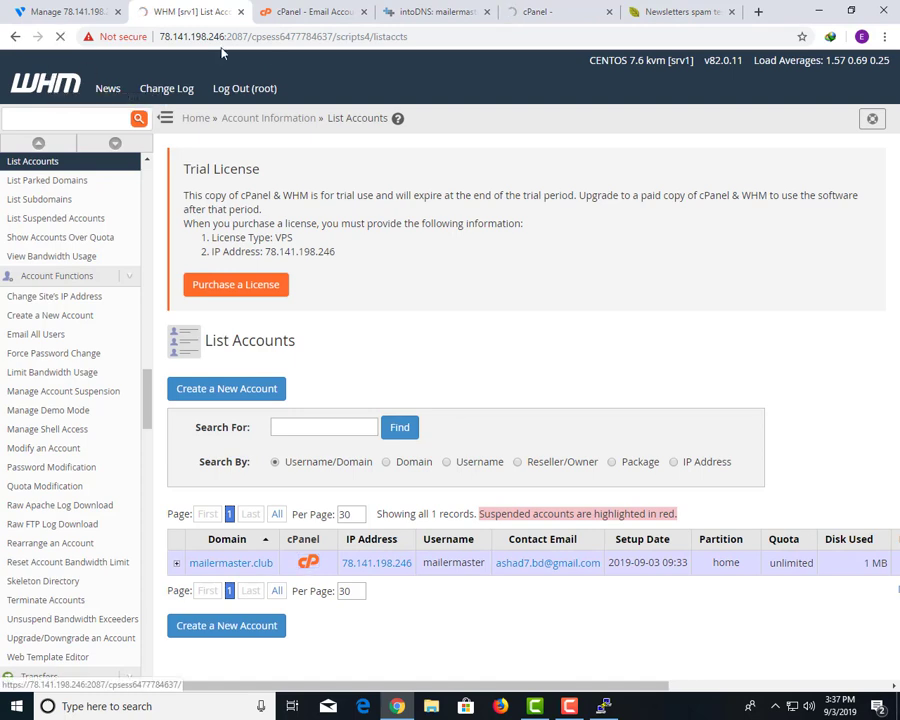
click(45, 76)
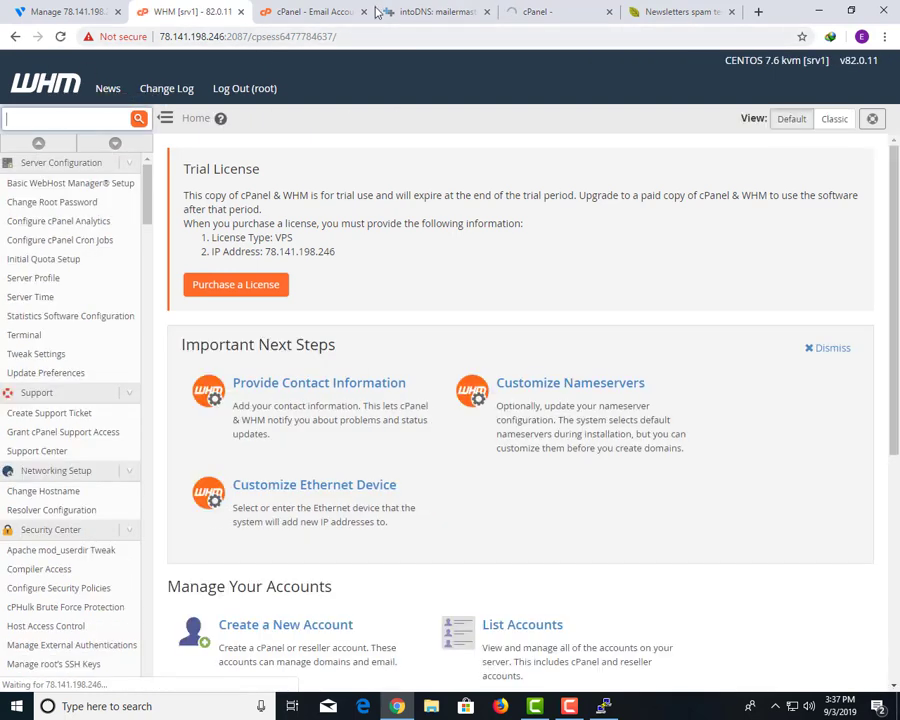
click(315, 11)
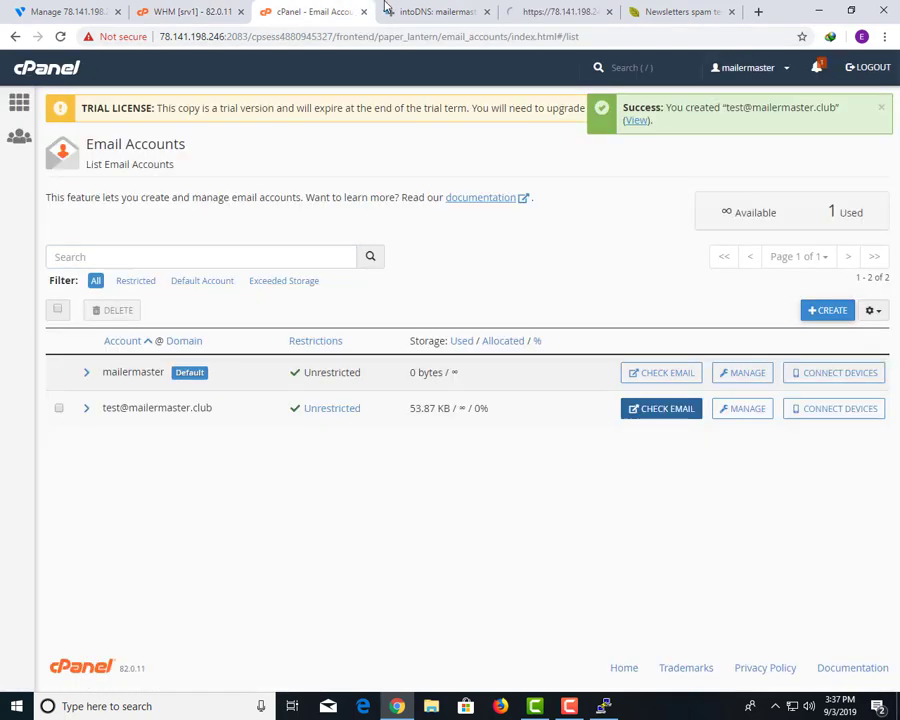
click(406, 8)
click(543, 7)
drag(543, 7, 356, 6)
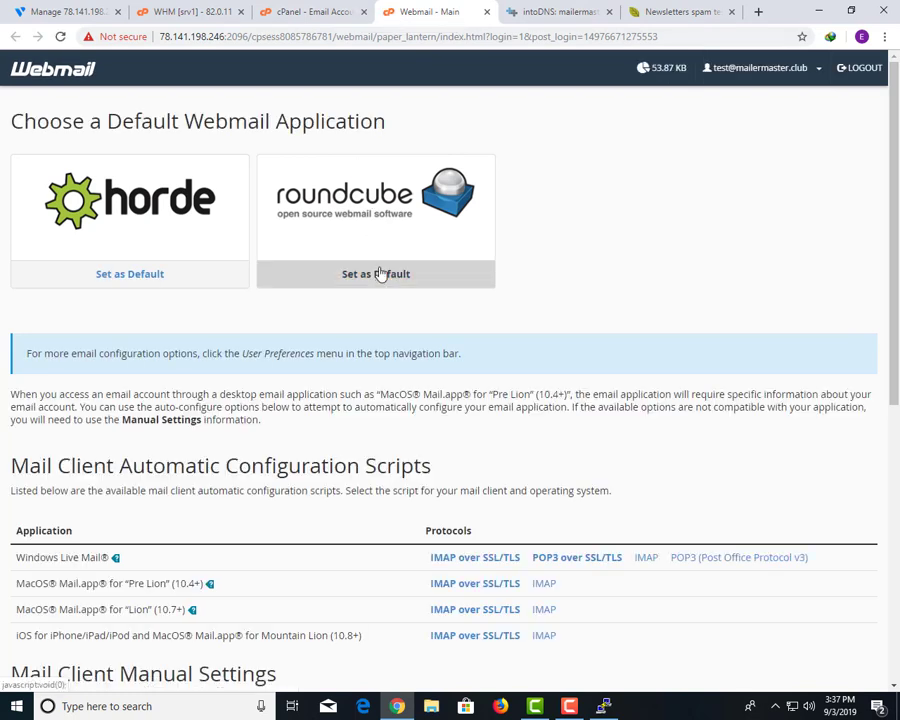
click(379, 274)
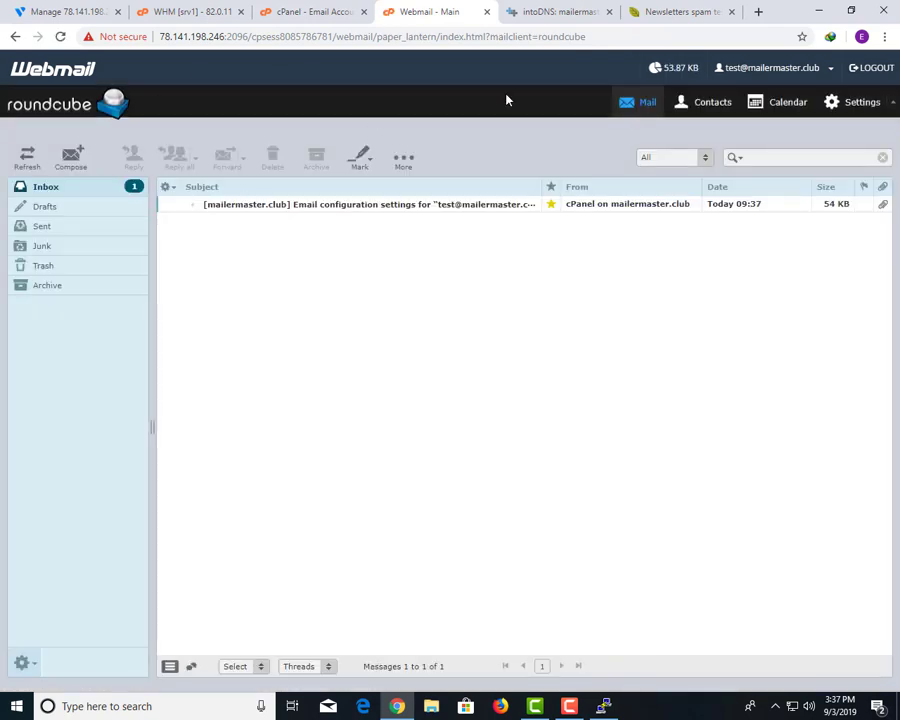
Copy the mail-tester test address for use in Roundcube.
click(598, 10)
click(636, 14)
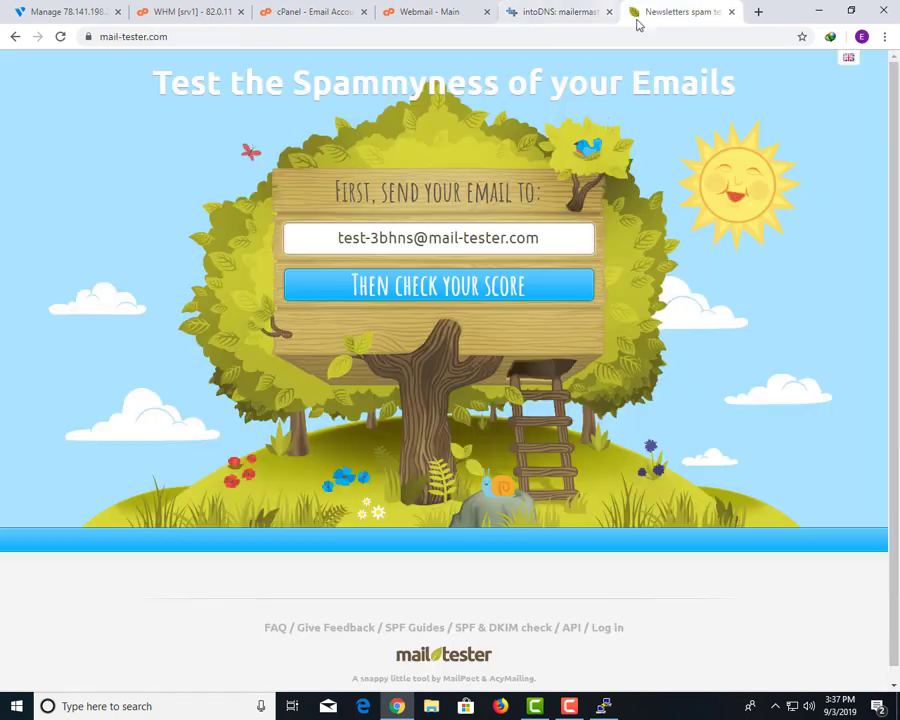
drag(574, 250, 305, 243)
key(ctrl+c)
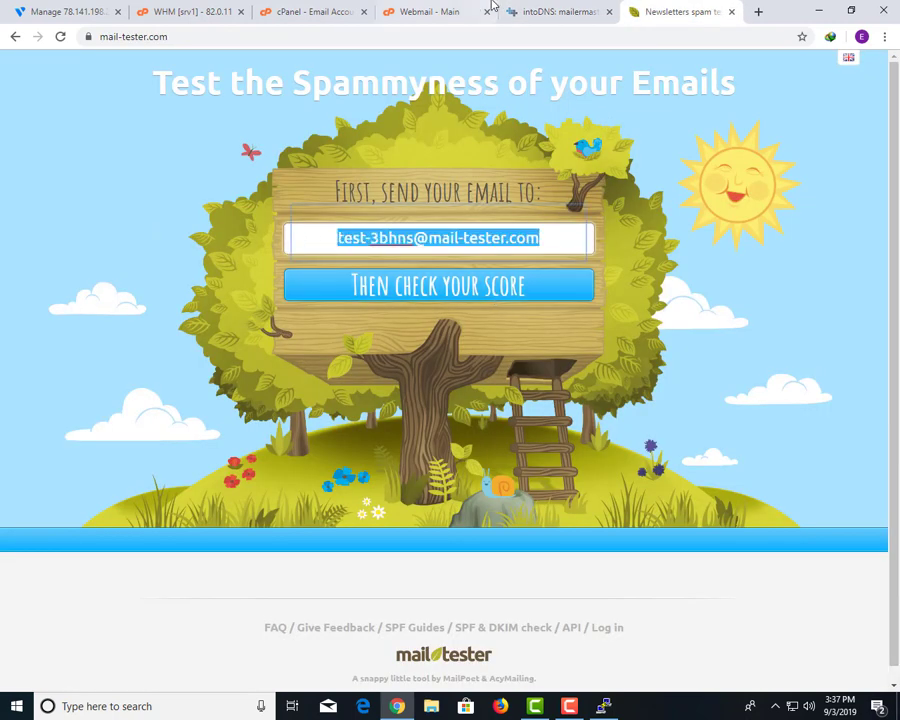
click(410, 11)
Send a new message with subject and body 'test' to the pasted mail-tester address.
click(70, 153)
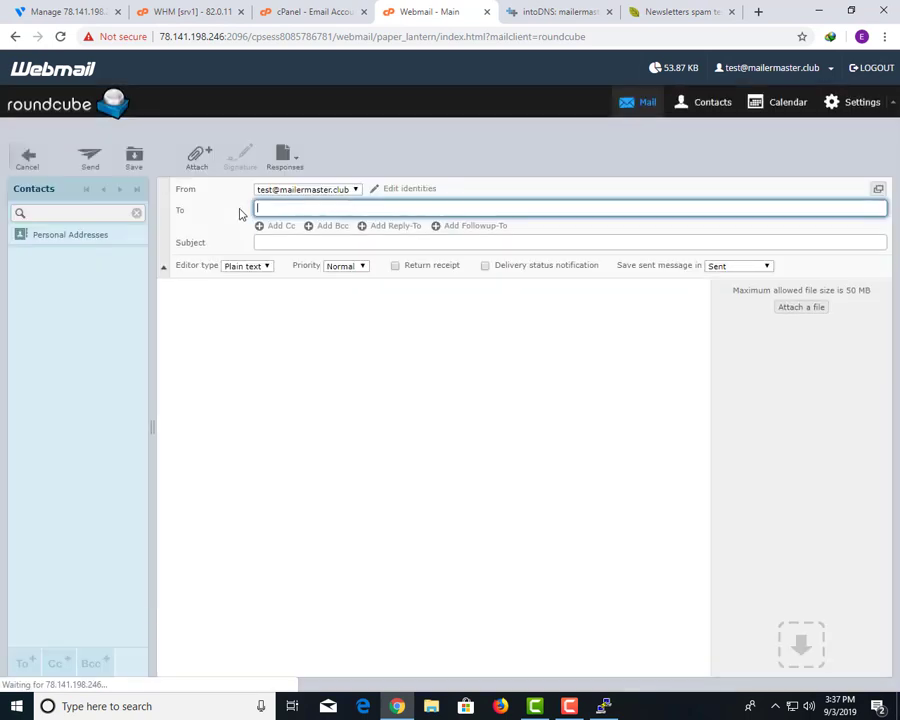
key(ctrl+v)
click(288, 240)
click(289, 264)
click(283, 290)
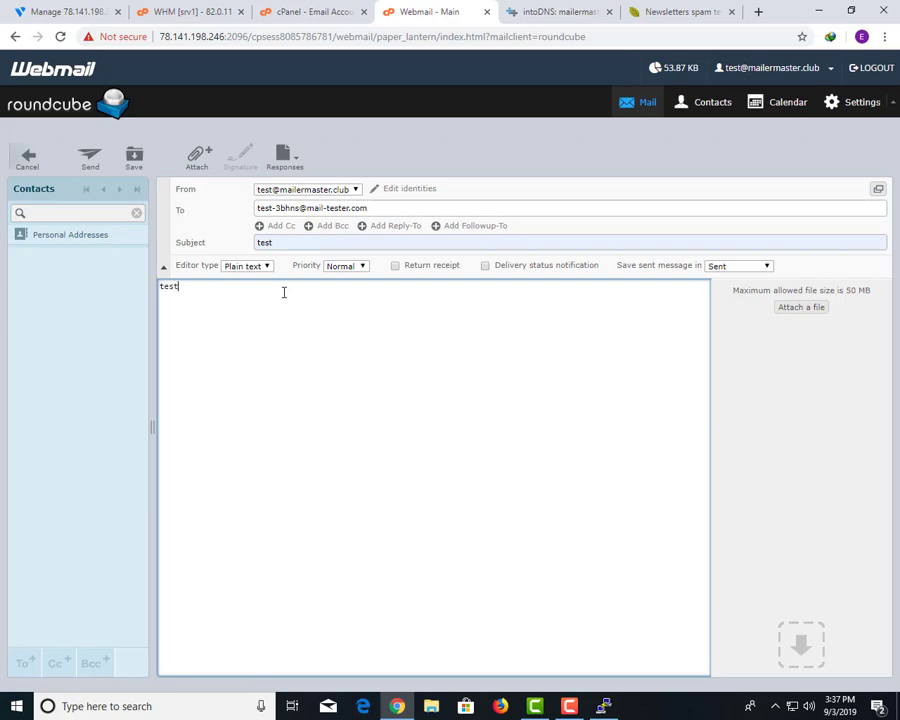
click(91, 160)
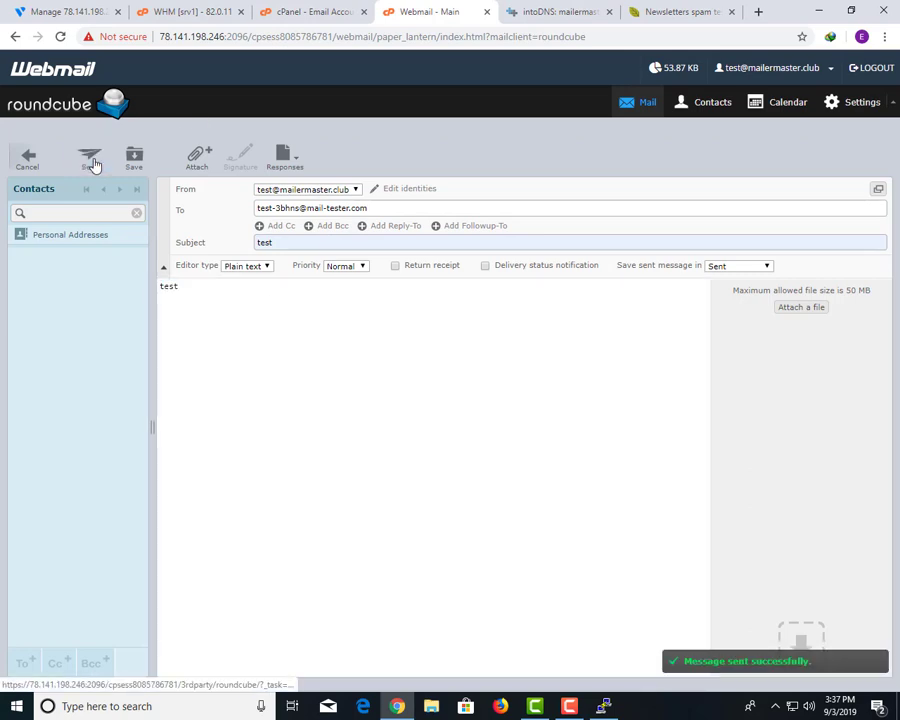
click(683, 11)
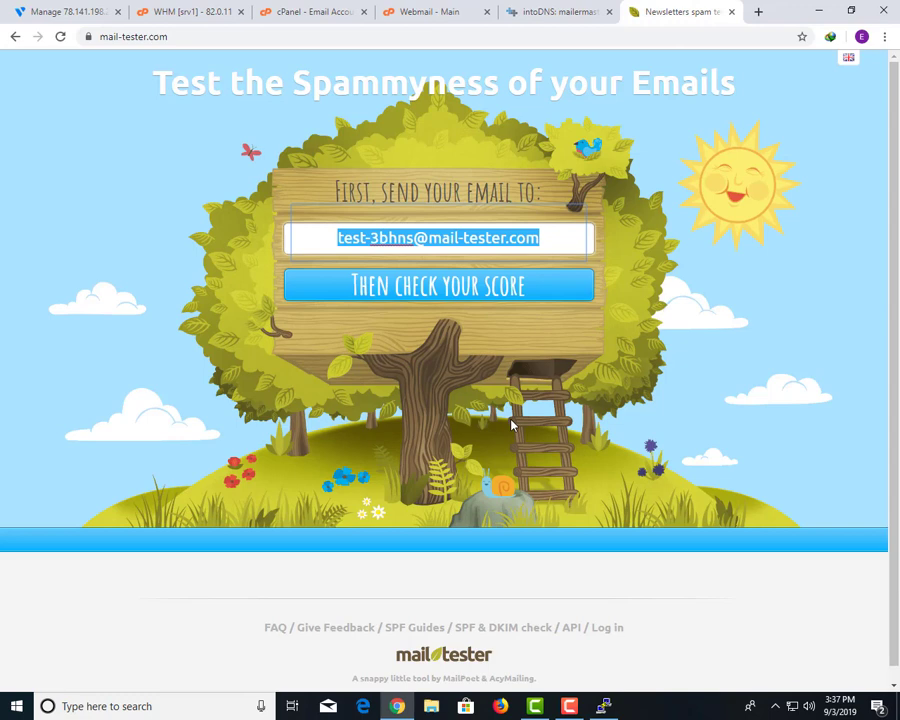
Check the spam score of the sent message and highlight the 5.1/10 result.
click(441, 298)
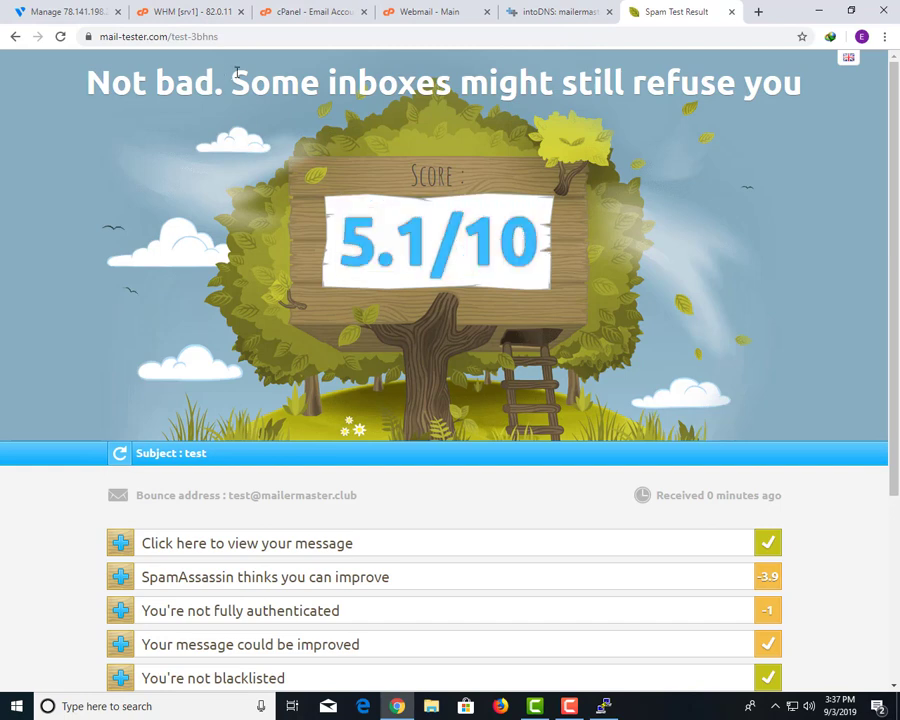
drag(231, 80, 384, 88)
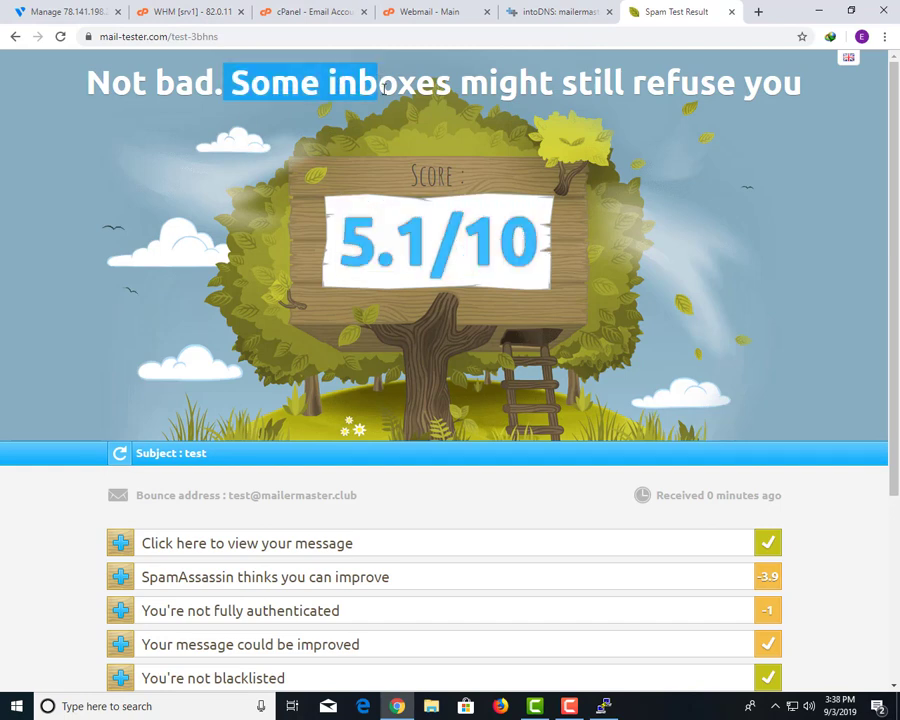
drag(334, 221, 529, 236)
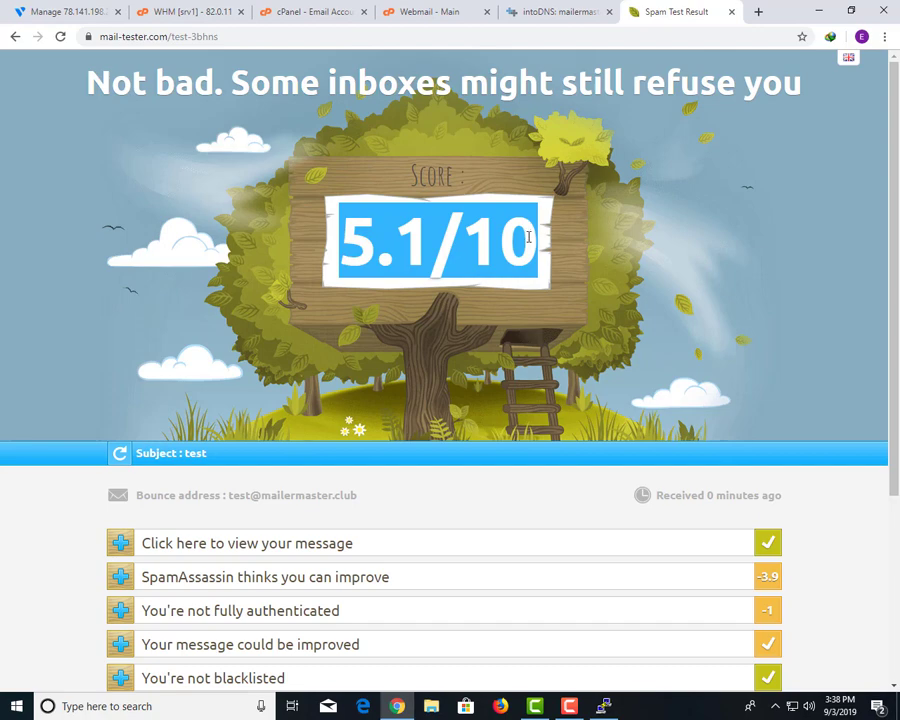
click(556, 11)
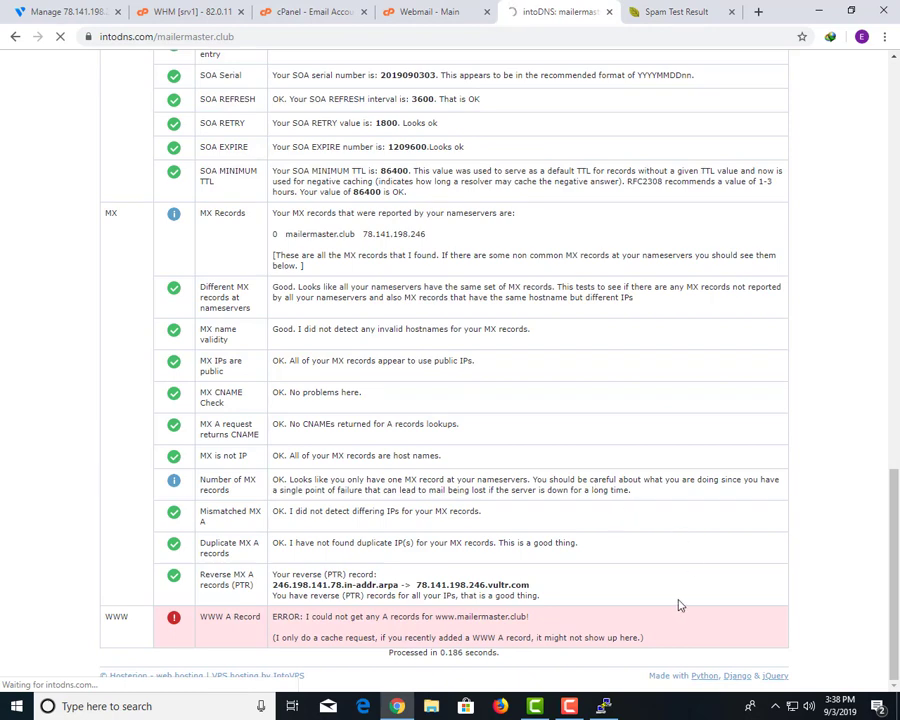
Return to the mail-tester result and highlight the 5.1/10 score again.
key(ctrl+Tab)
drag(340, 240, 432, 252)
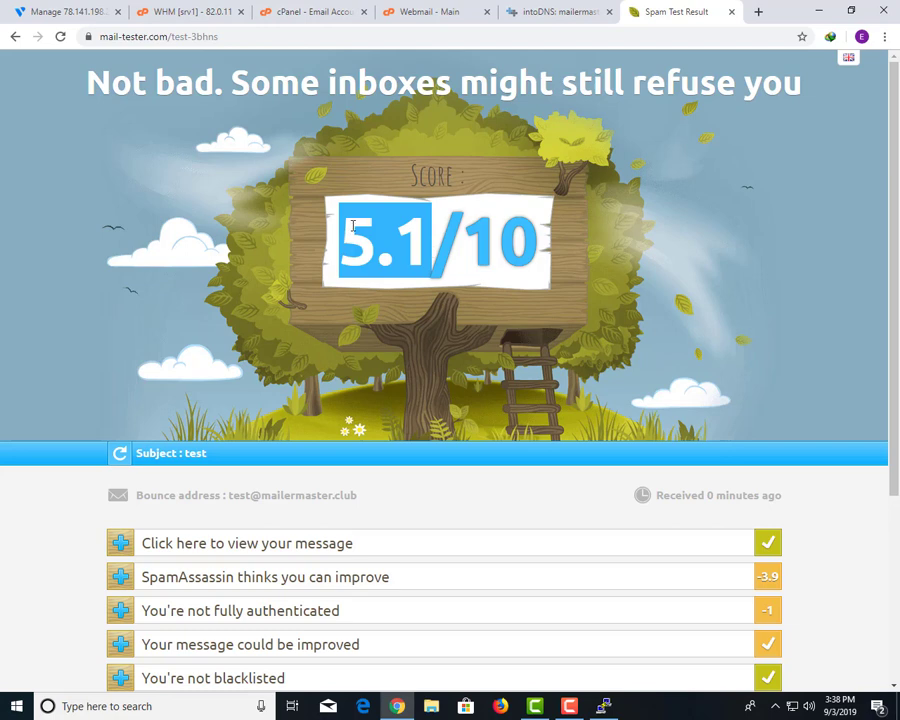
drag(352, 226, 531, 226)
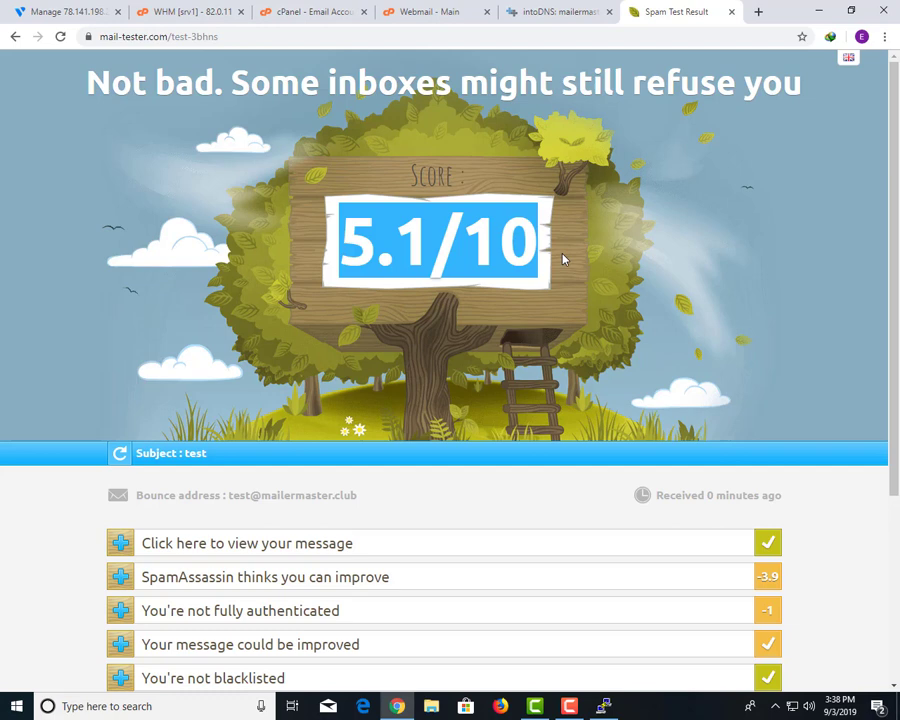
click(548, 12)
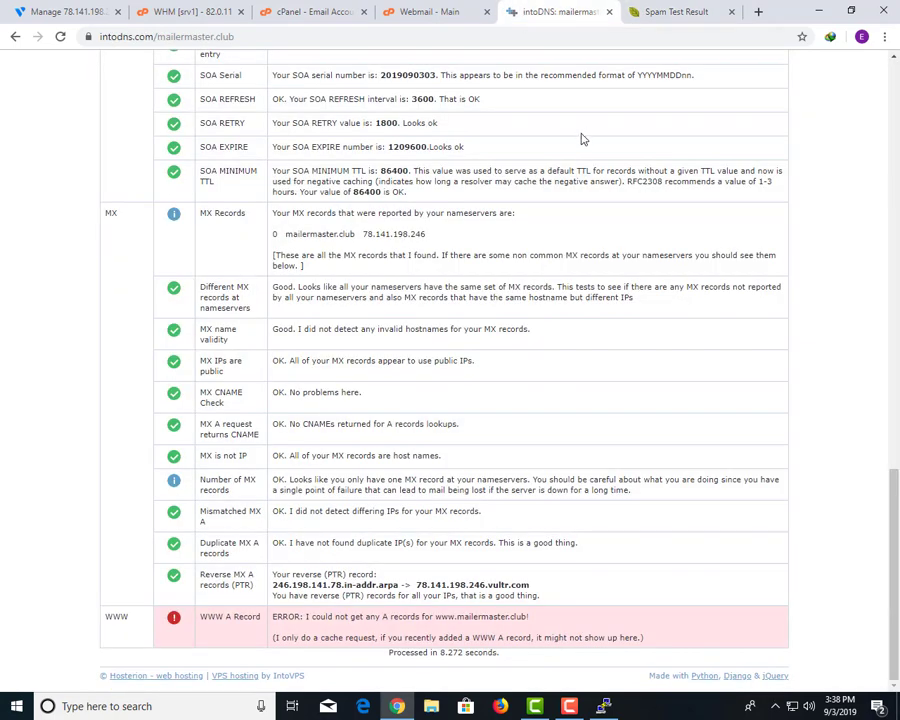